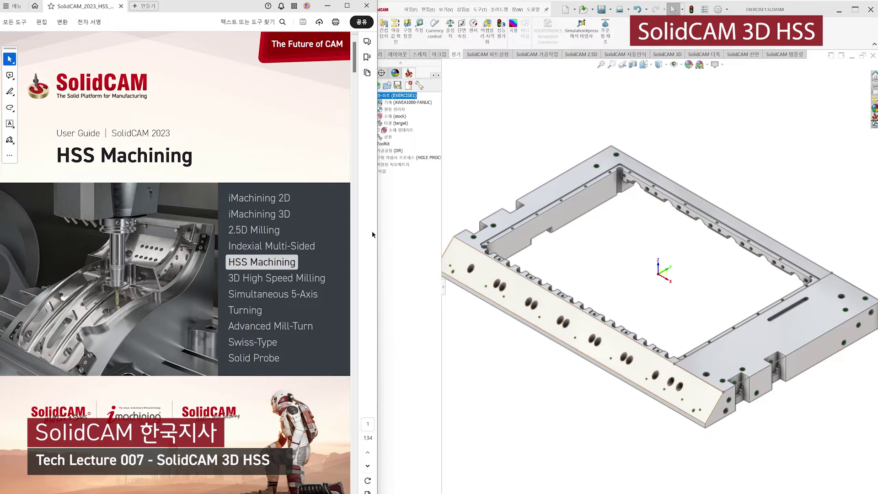
Read the HSS Machining user guide from the cover and contents through the introduction's module features, gouge control, linking and undercut topics
left_click(305, 158)
scroll(305, 146, "down", 10)
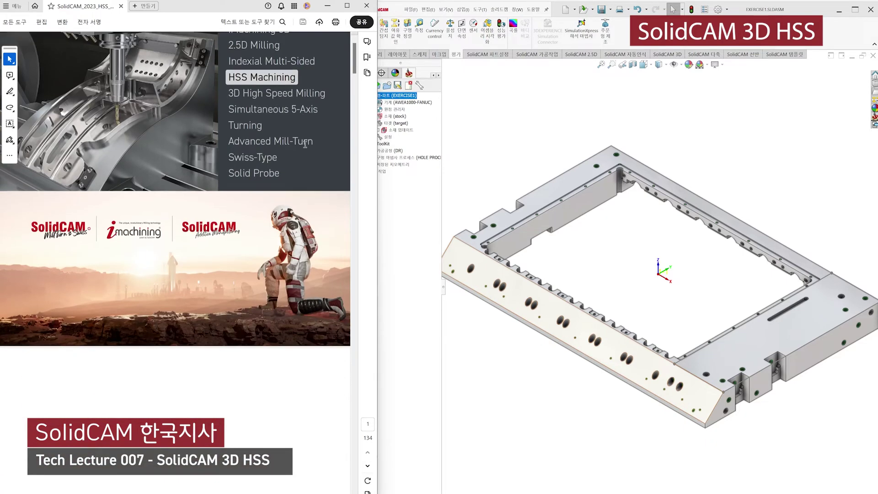
scroll(305, 147, "down", 10)
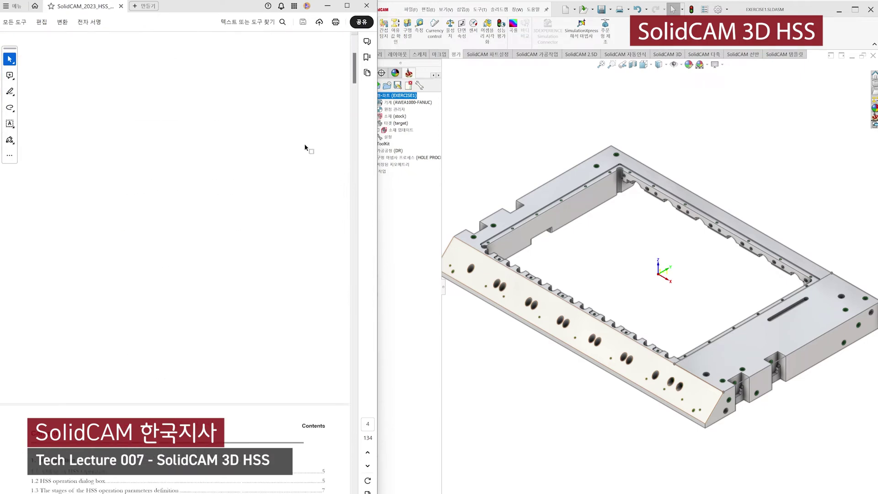
scroll(305, 147, "down", 15)
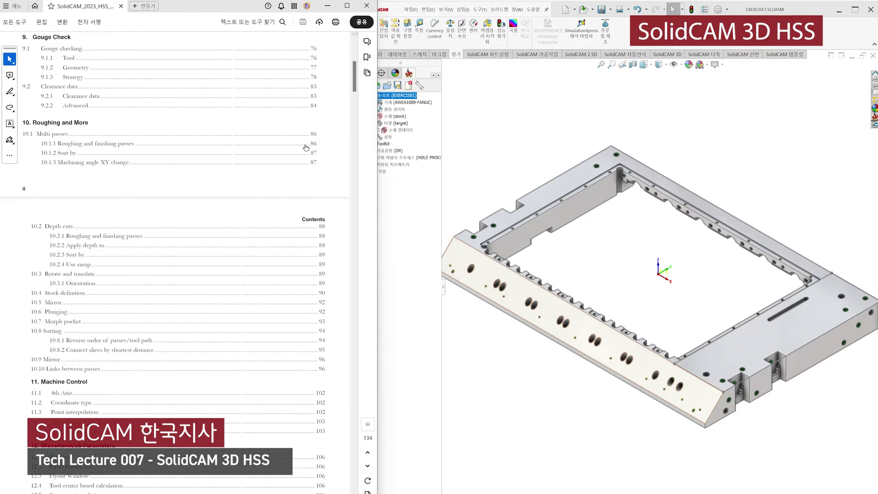
scroll(306, 148, "down", 10)
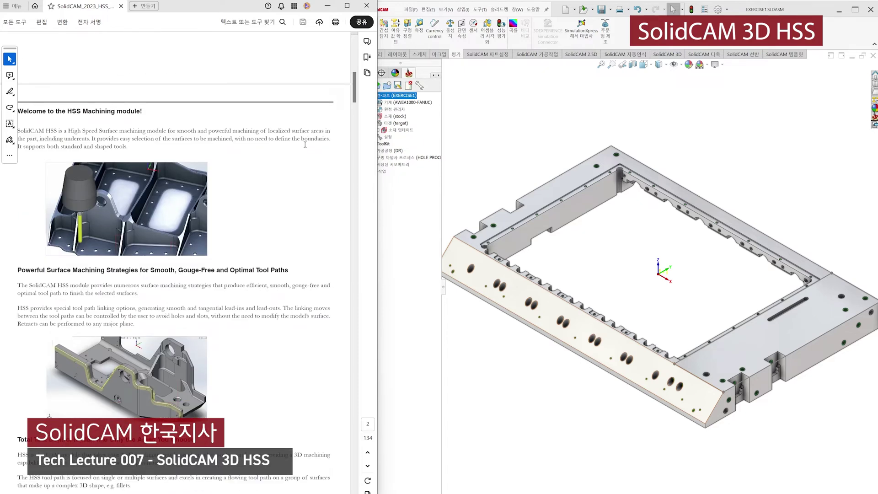
scroll(305, 144, "down", 1)
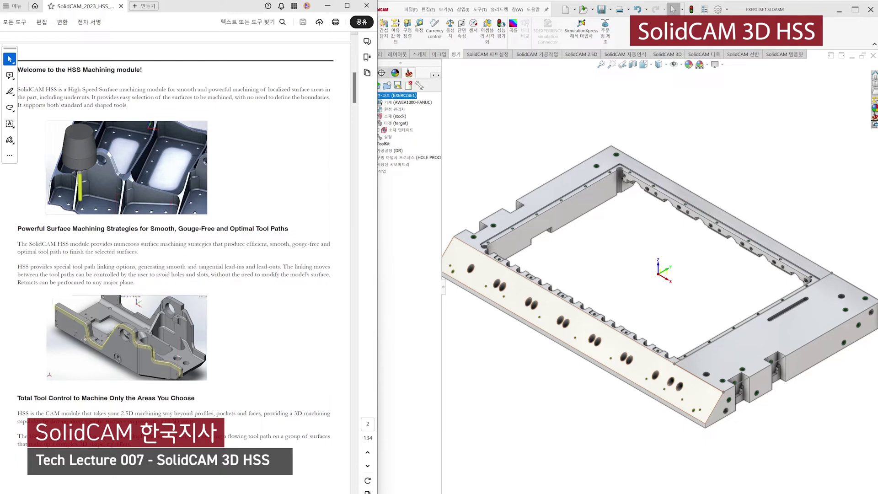
scroll(84, 341, "down", 3)
scroll(86, 342, "down", 5)
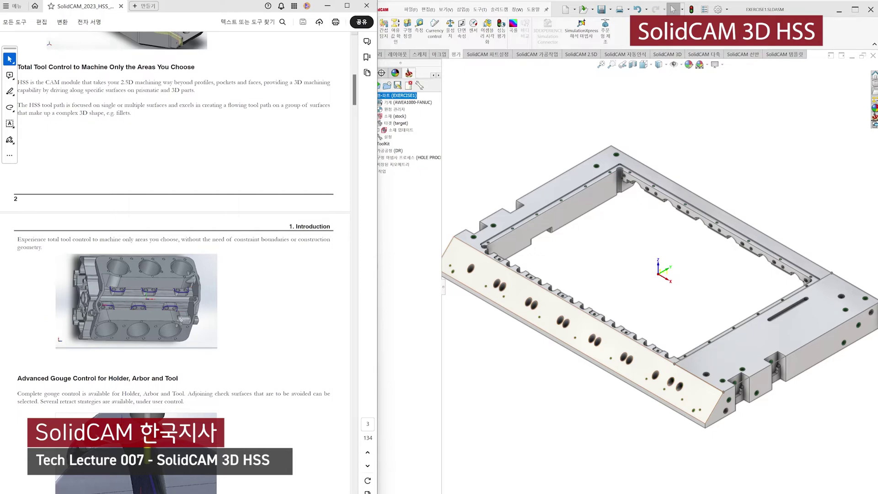
scroll(181, 323, "up", 5)
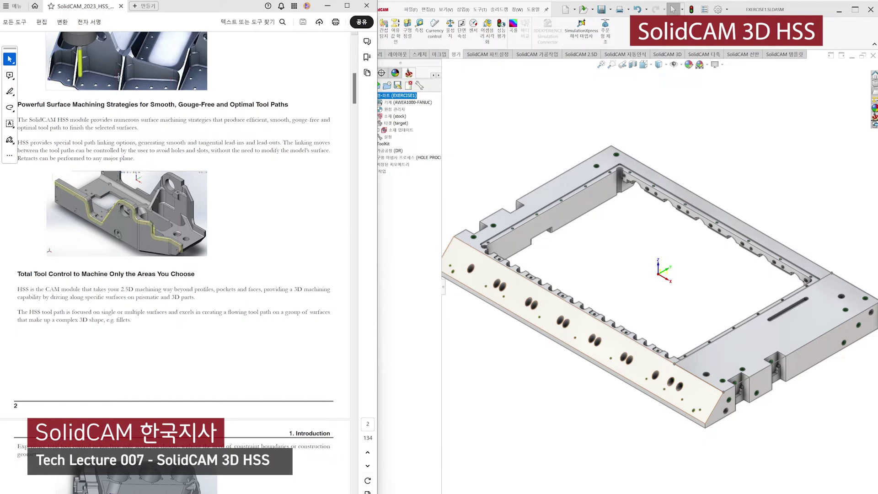
scroll(224, 320, "down", 8)
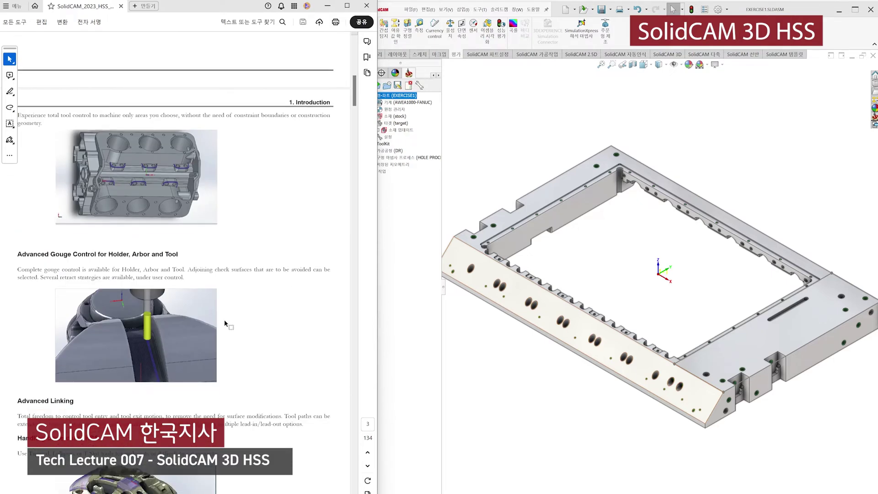
scroll(224, 323, "down", 3)
scroll(225, 323, "down", 6)
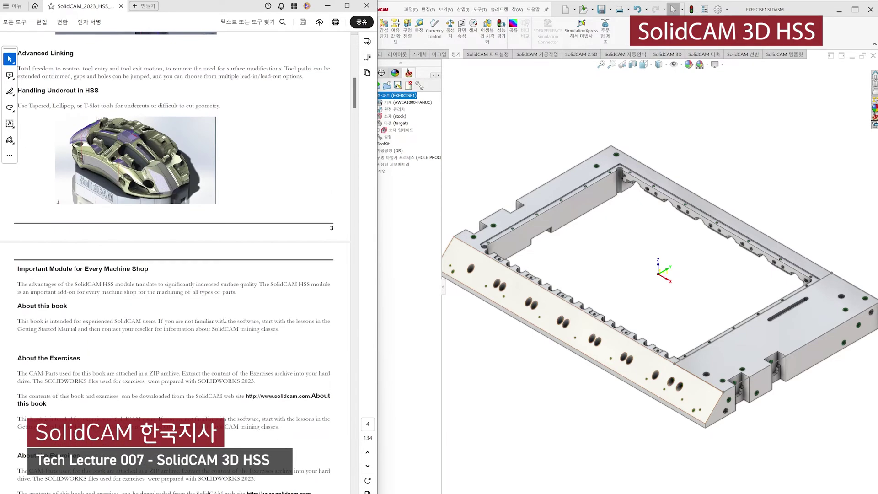
Review the guide's sections on the HSS operation dialog box and the stages of the operation parameters definition
scroll(224, 319, "down", 6)
scroll(225, 321, "down", 20)
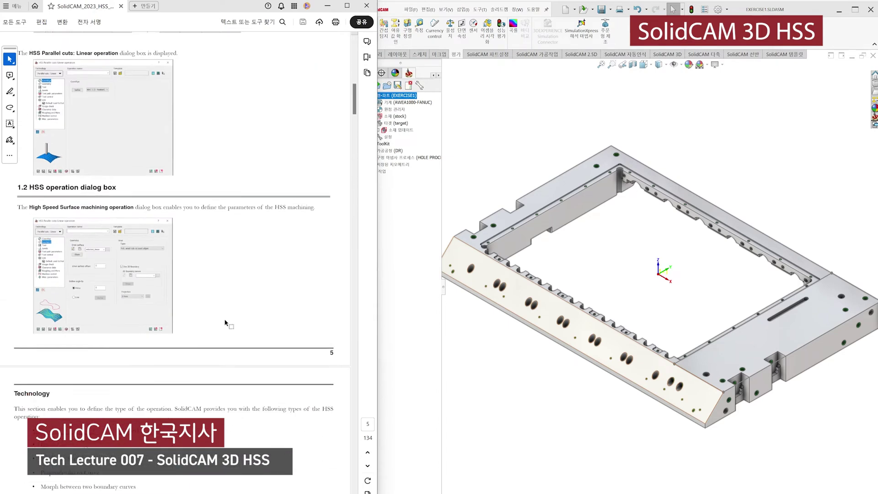
scroll(225, 323, "down", 14)
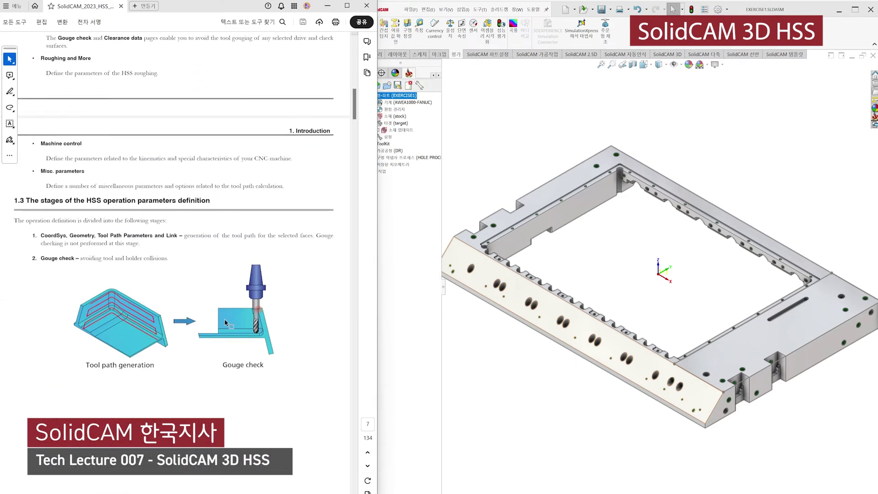
scroll(224, 323, "down", 5)
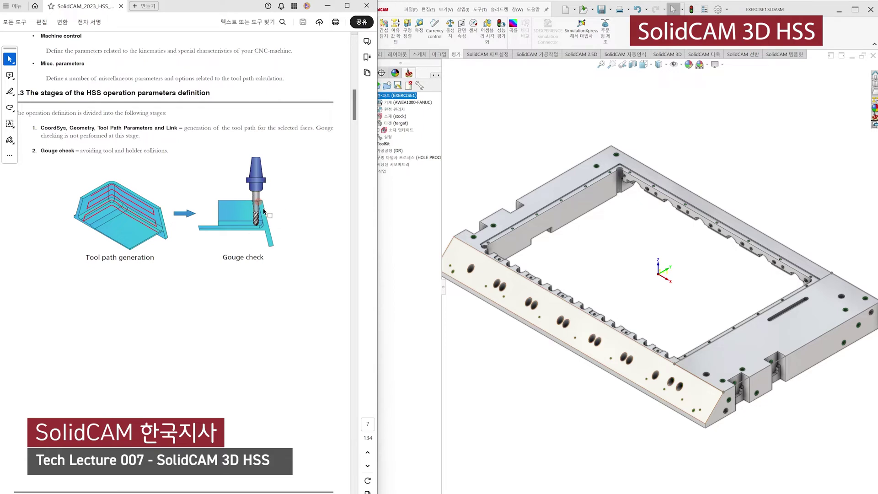
scroll(265, 212, "down", 10)
scroll(264, 213, "down", 15)
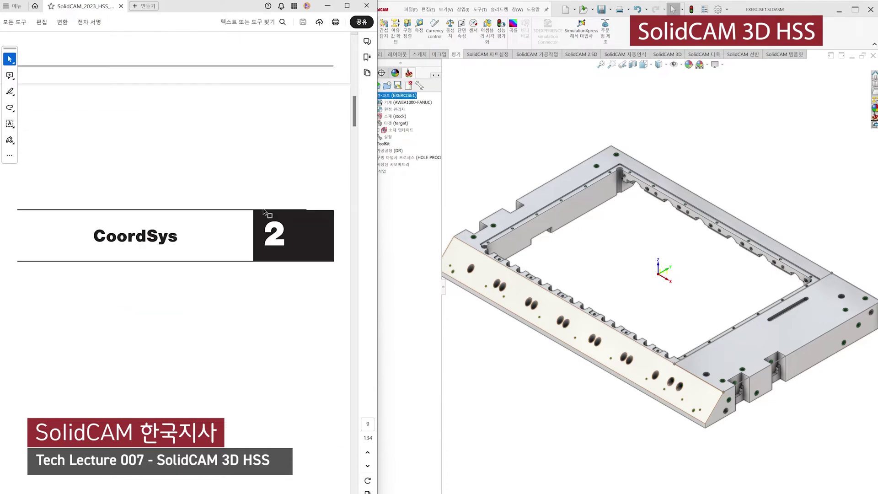
Study the Geometry chapter's strategies: Parallel to surface, Perpendicular to curve, Morph between two boundary curves, Morph between two adjacent surfaces, and Projection
left_click_drag(352, 115, 355, 133)
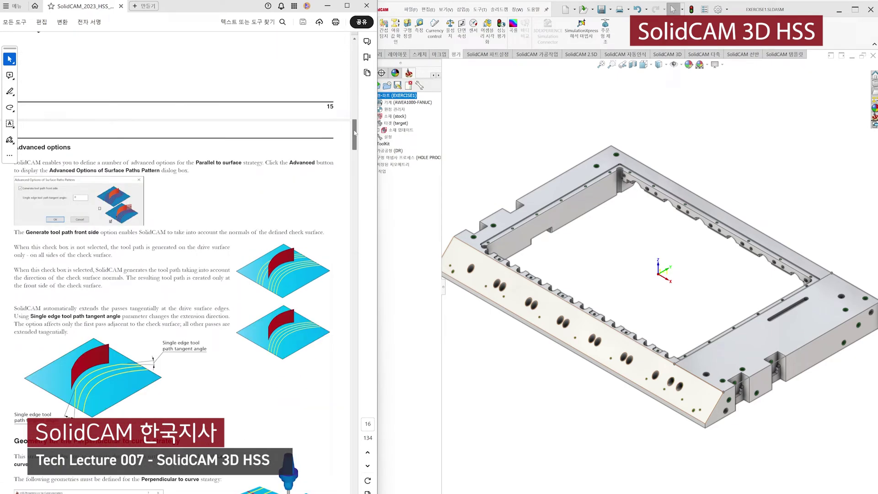
scroll(355, 132, "down", 2)
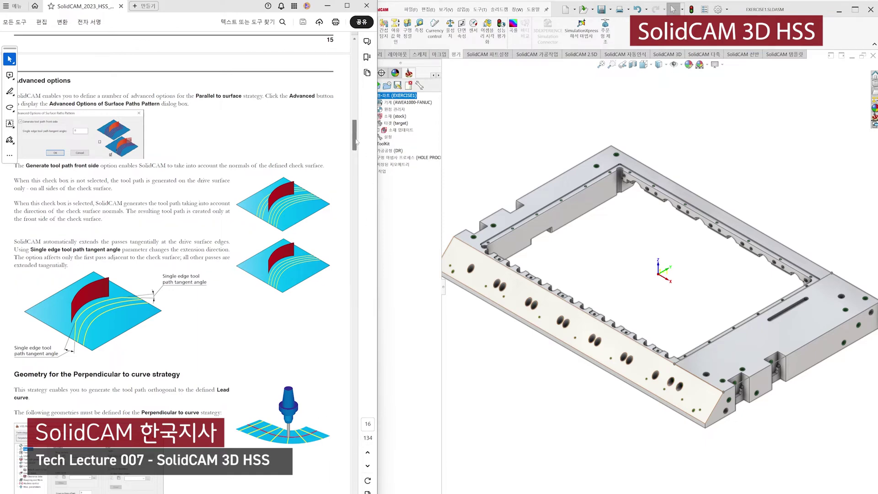
left_click_drag(355, 142, 356, 144)
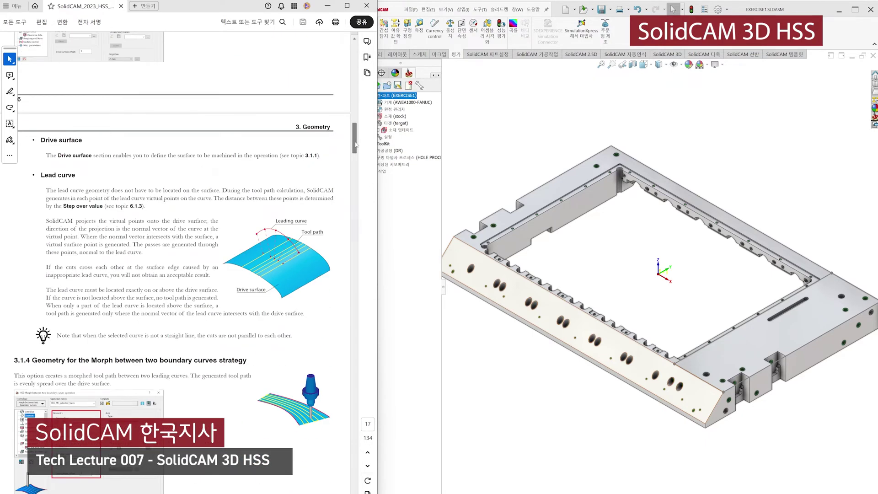
left_click_drag(356, 144, 355, 147)
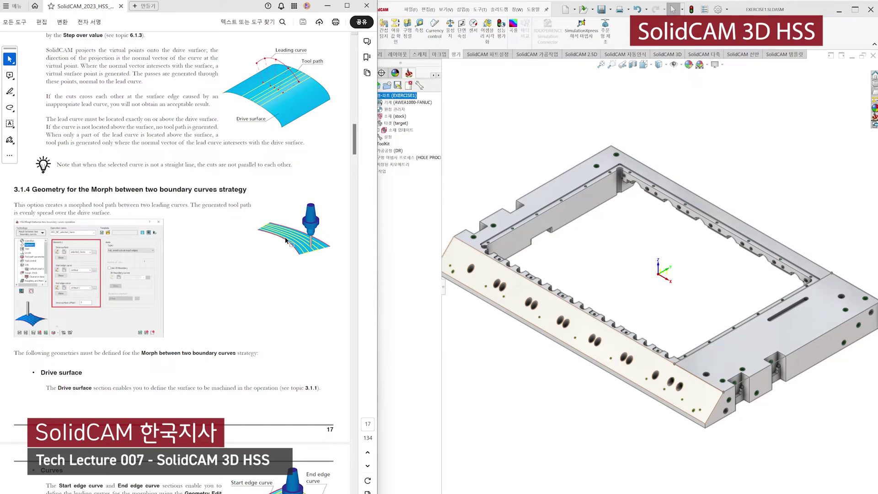
left_click_drag(353, 148, 356, 151)
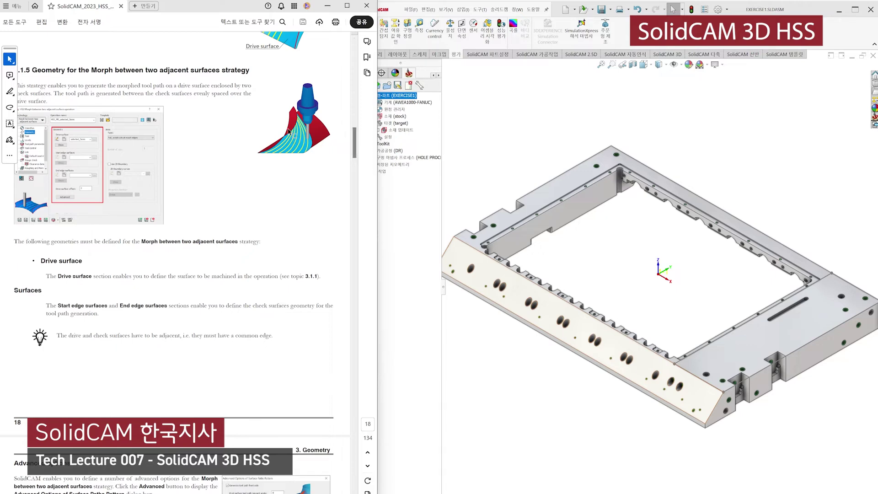
scroll(355, 139, "up", 5)
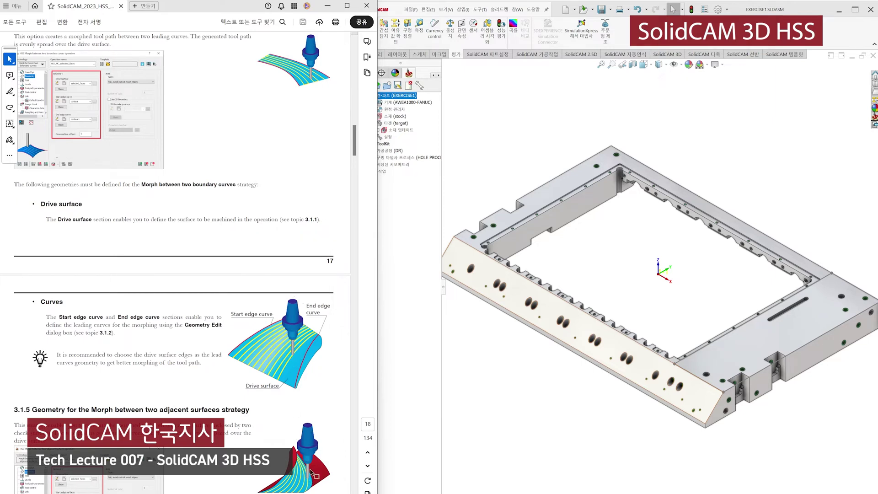
scroll(315, 451, "down", 3)
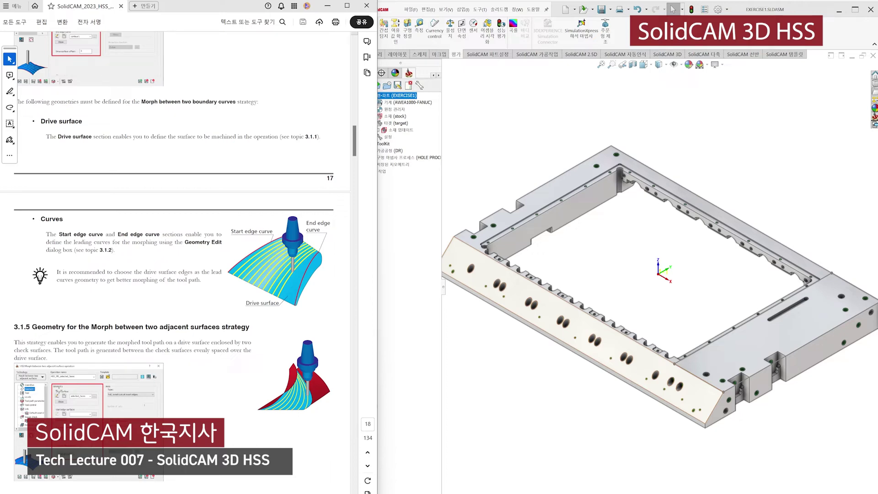
scroll(172, 318, "down", 2)
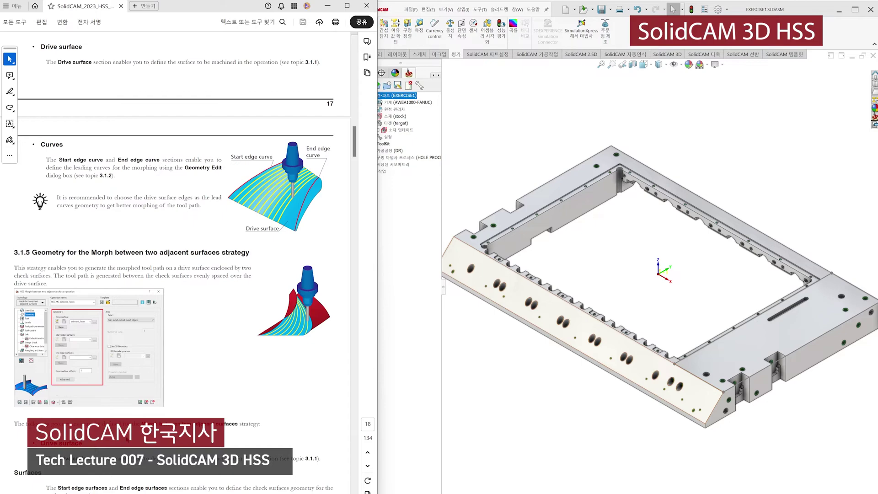
scroll(183, 256, "down", 10)
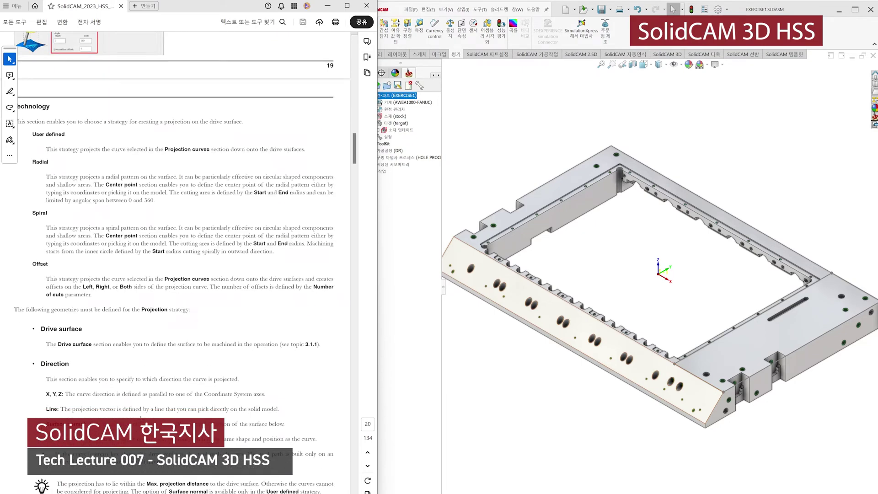
scroll(340, 195, "down", 5)
Go to section 8.2 Links and examine the Direct and Safety distance movements under Gaps along cut, keeping the floating tools clear of the heading
left_click_drag(352, 152, 359, 210)
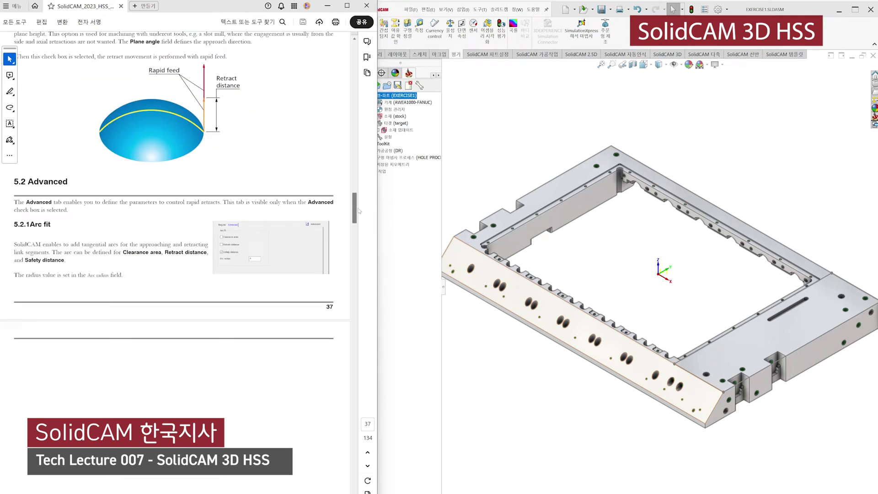
left_click_drag(359, 211, 360, 301)
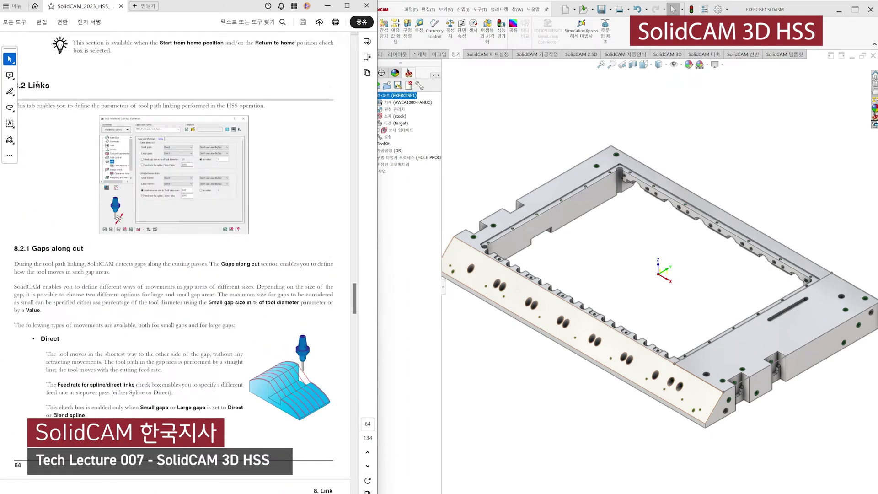
left_click_drag(10, 50, 9, 108)
scroll(27, 95, "down", 3)
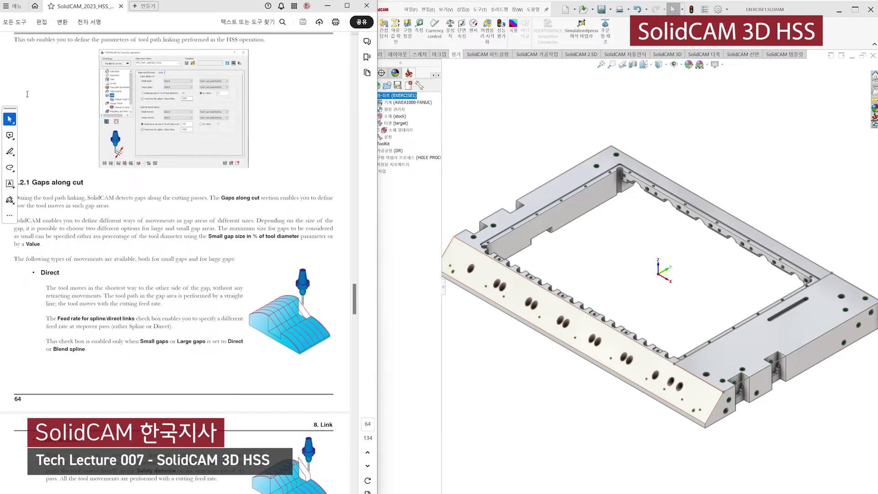
scroll(205, 212, "up", 2)
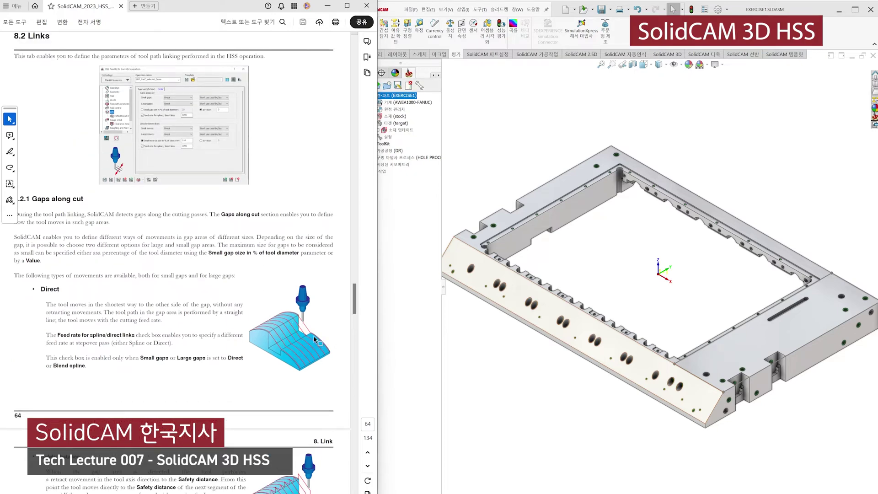
scroll(313, 335, "down", 2)
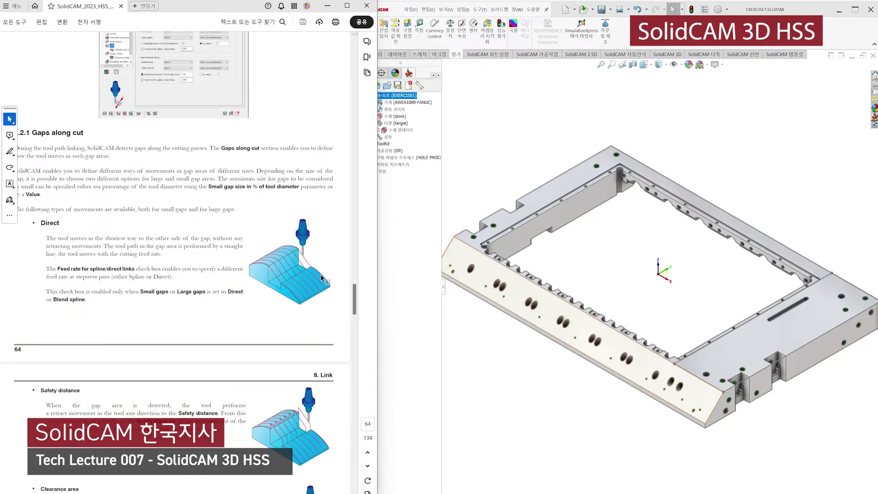
scroll(322, 278, "down", 3)
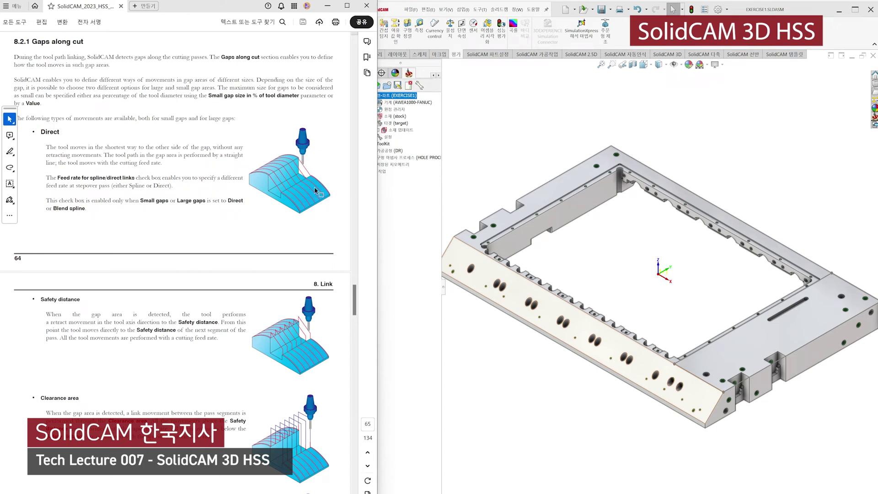
scroll(315, 188, "down", 3)
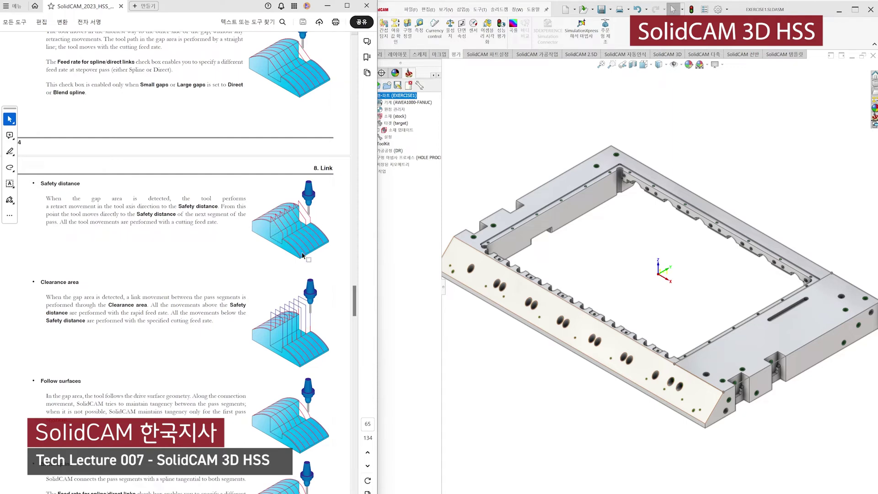
scroll(305, 288, "down", 1)
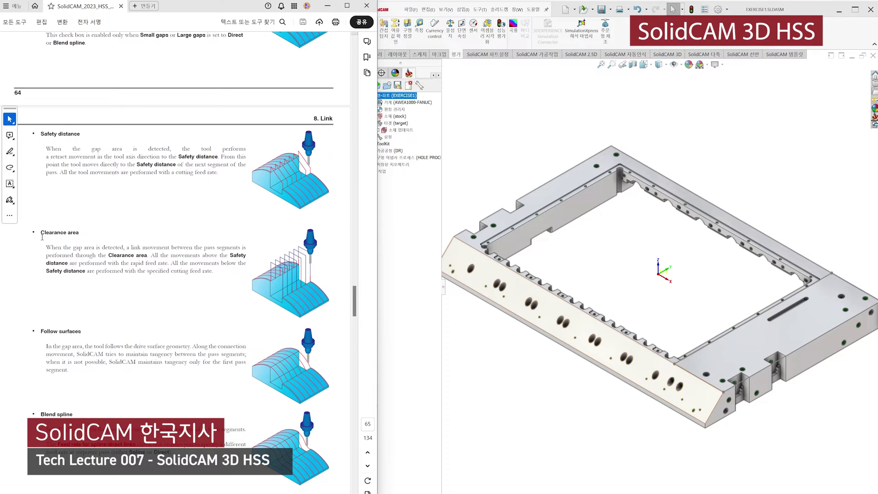
Examine the remaining gap movement types from Clearance area to Use Lead-In/Out, up to section 8.2.2 Links between slices
left_click_drag(42, 234, 217, 274)
left_click(219, 276)
scroll(270, 263, "down", 3)
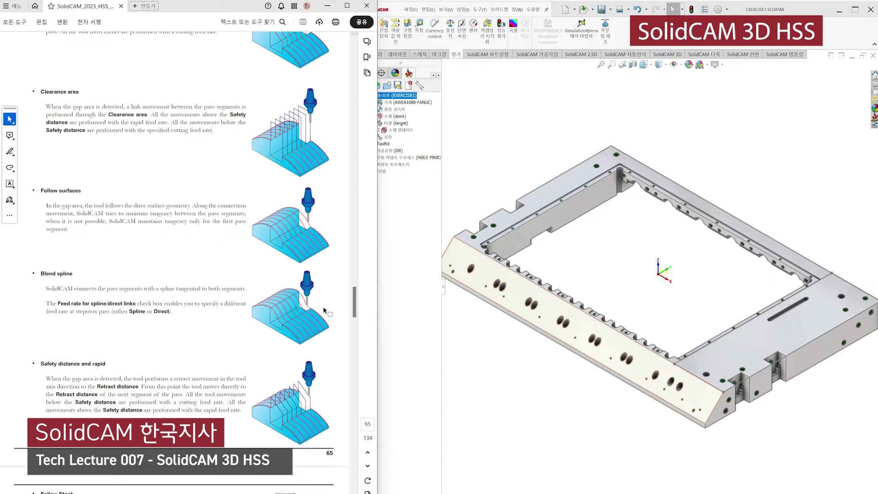
scroll(323, 306, "down", 3)
scroll(300, 295, "down", 3)
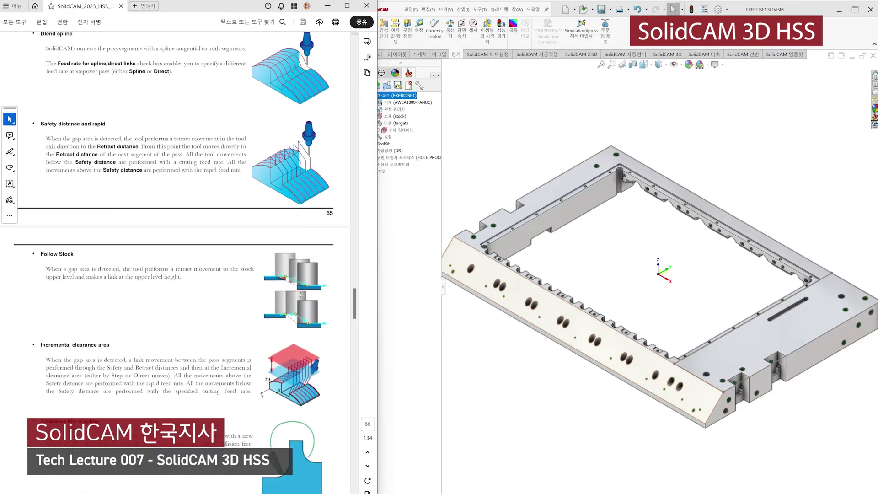
scroll(292, 197, "down", 5)
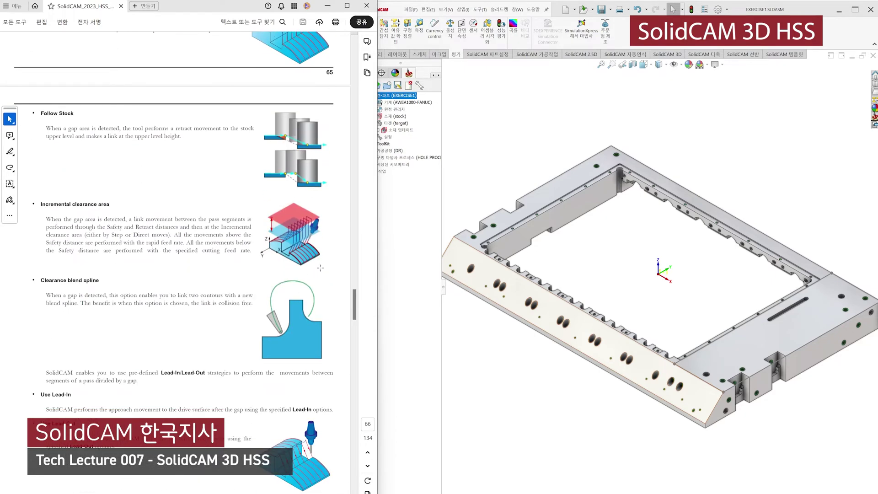
scroll(290, 249, "down", 2)
scroll(290, 250, "down", 2)
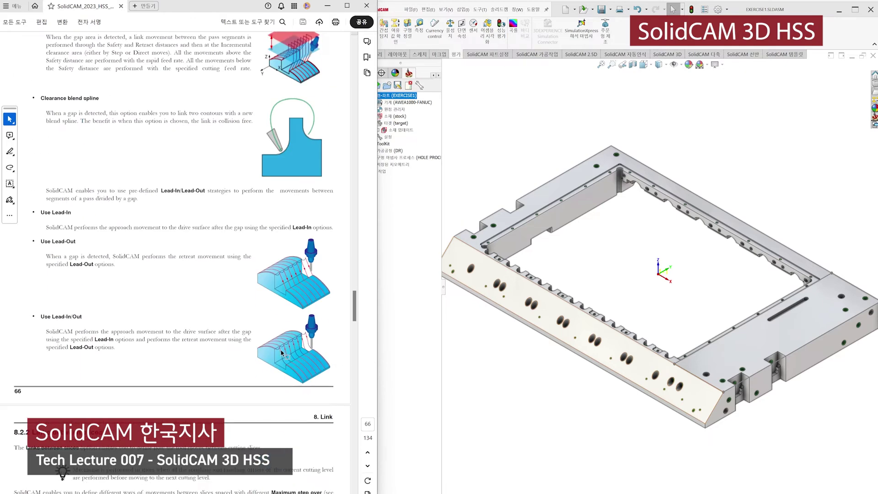
scroll(281, 352, "down", 3)
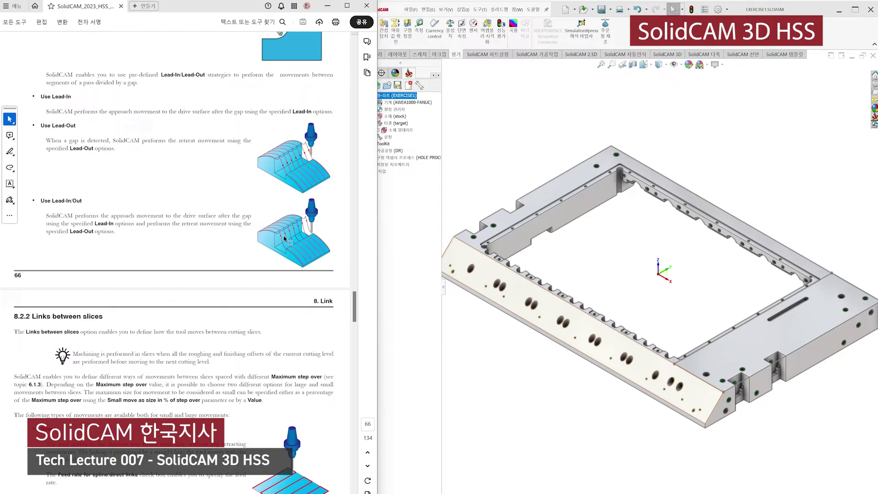
Recheck the gap movements from Safety distance and rapid to Use Lead-In/Out, and study the movement types in section 8.2.2 Links between slices
scroll(281, 197, "up", 3)
scroll(280, 196, "up", 6)
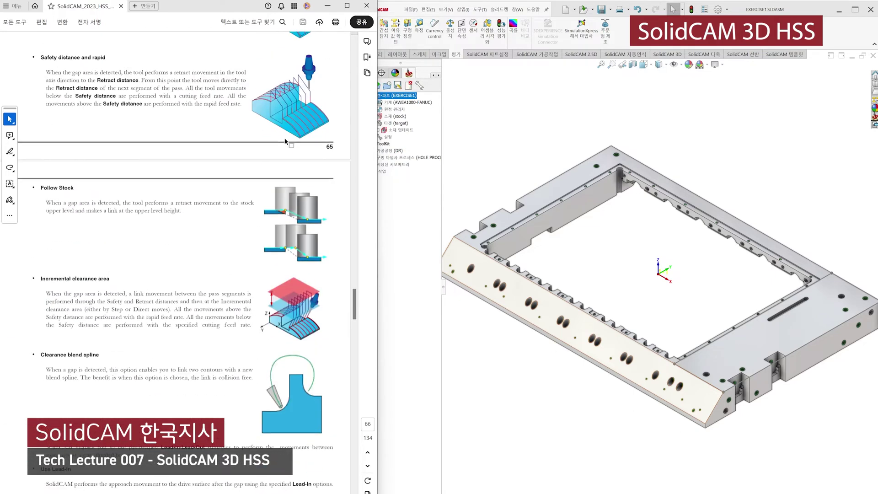
scroll(218, 313, "down", 6)
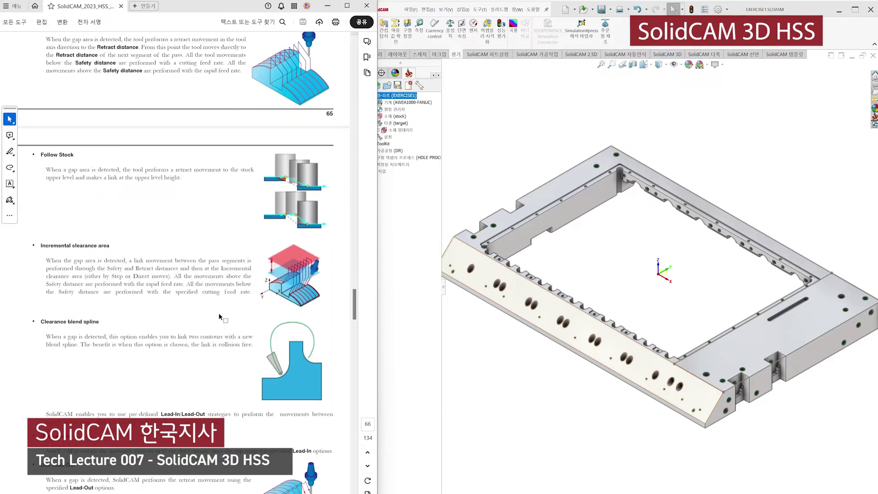
scroll(118, 380, "down", 1)
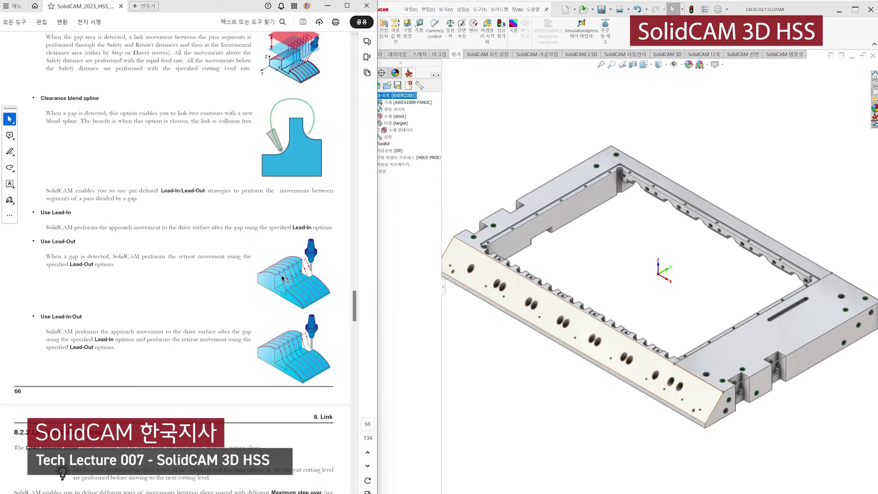
scroll(290, 323, "down", 9)
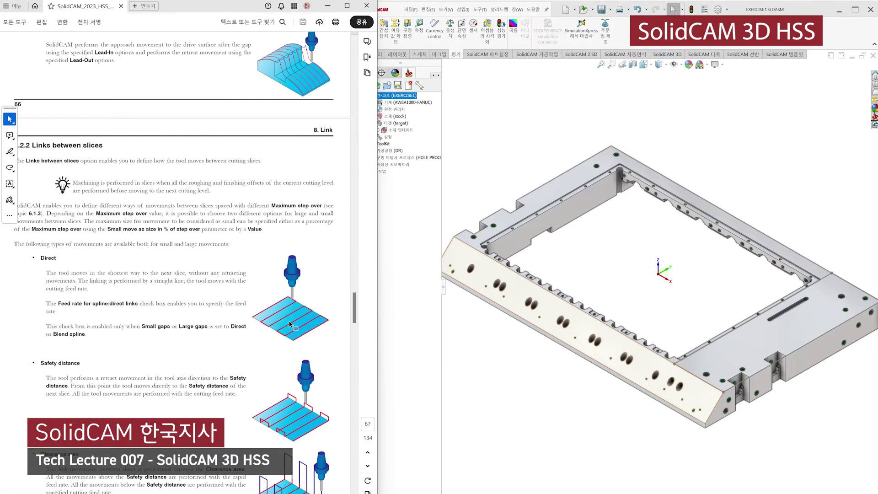
scroll(290, 324, "down", 6)
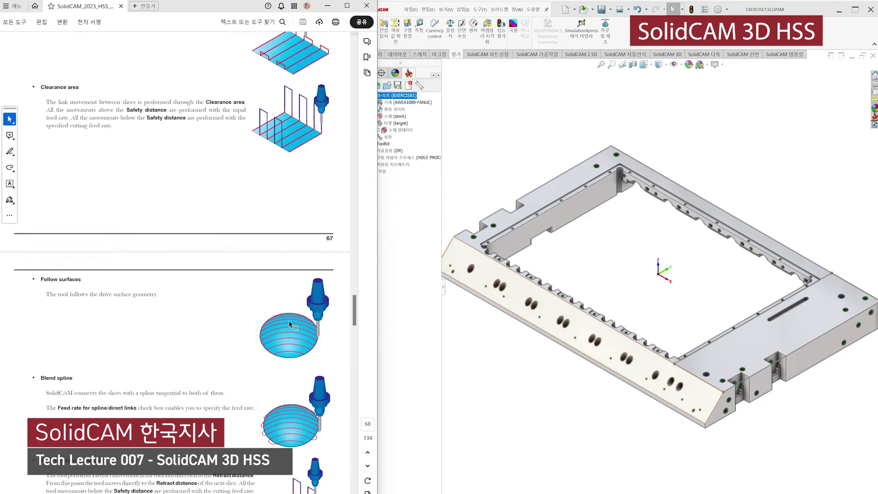
scroll(289, 325, "down", 3)
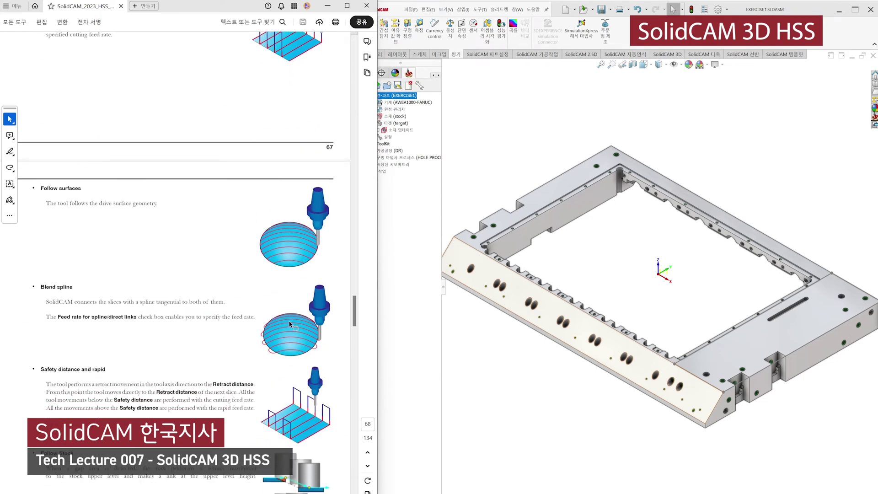
Study section 8.3 Default Lead-In/Out: the approach/retreat types from Tangential arc to Automatic arc, the Flip option and the arc dimension parameters
scroll(284, 282, "down", 18)
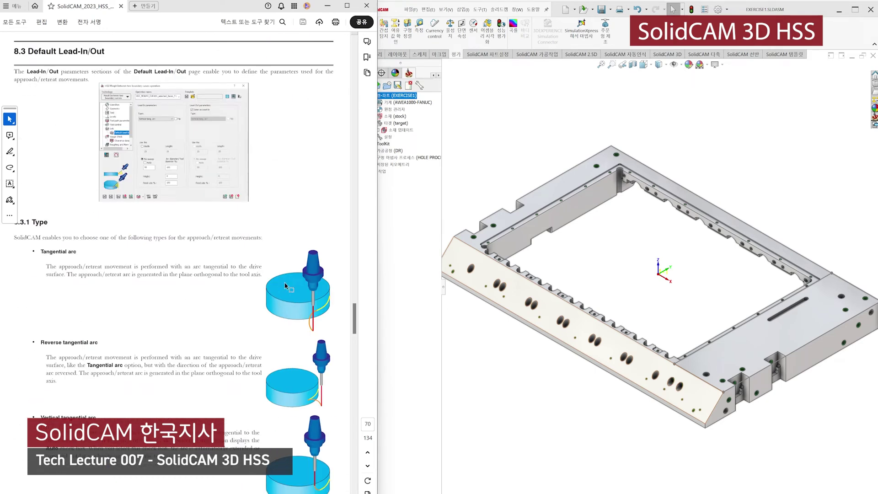
scroll(285, 286, "down", 1)
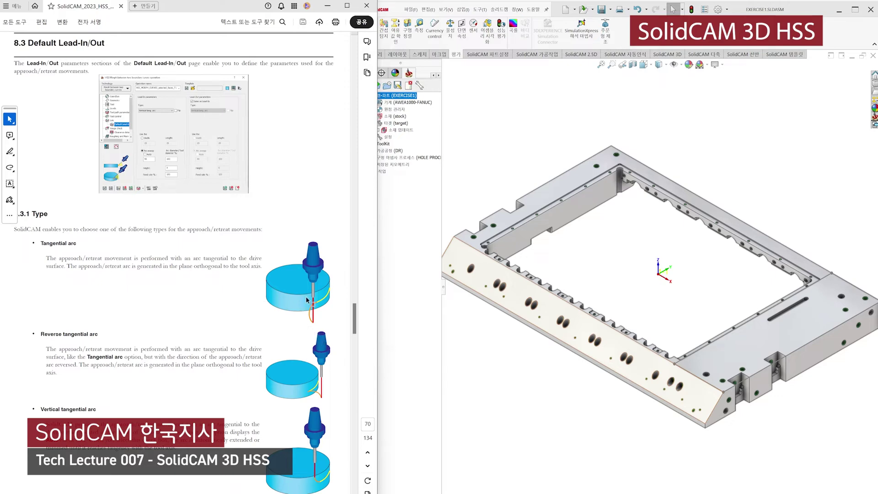
scroll(302, 311, "down", 2)
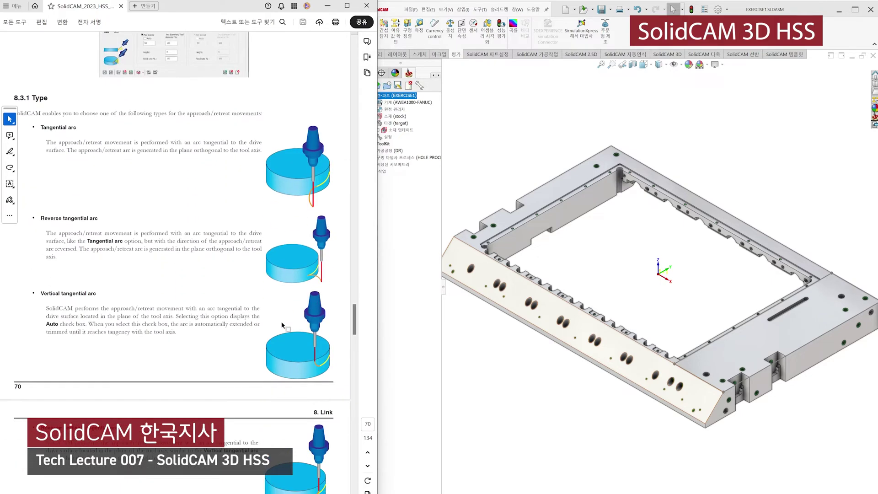
scroll(316, 334, "down", 3)
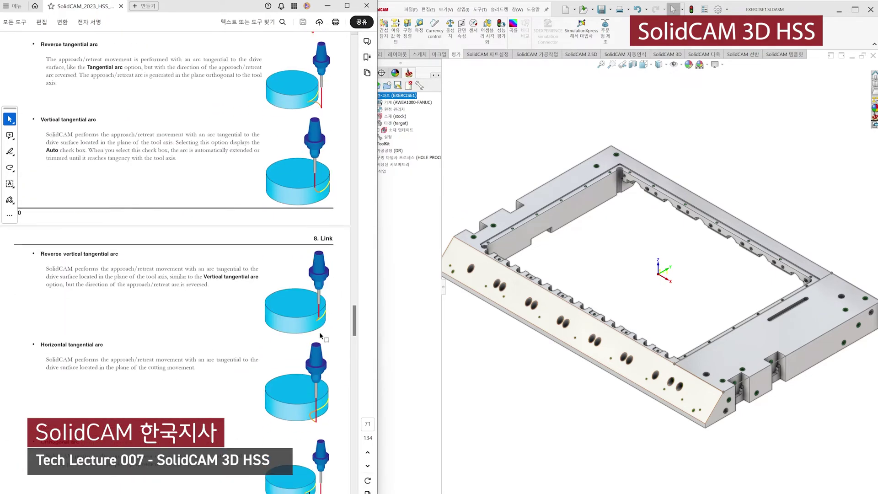
scroll(320, 335, "down", 2)
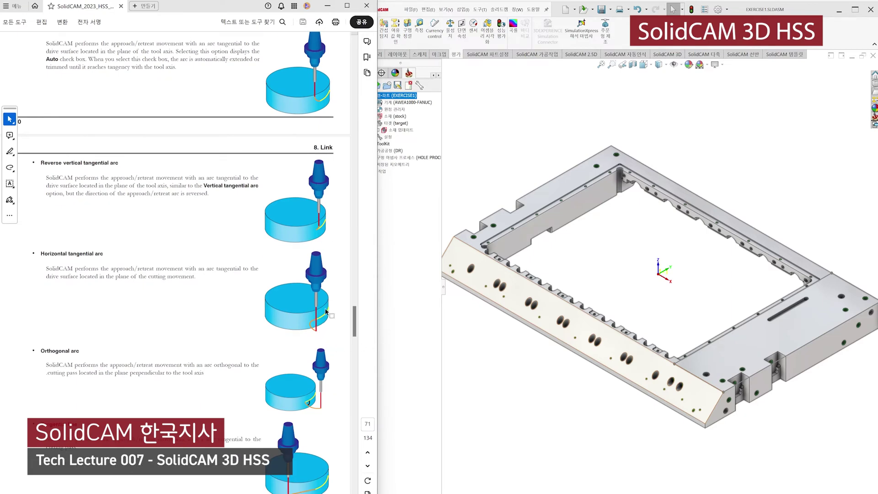
scroll(326, 312, "down", 4)
scroll(324, 220, "down", 1)
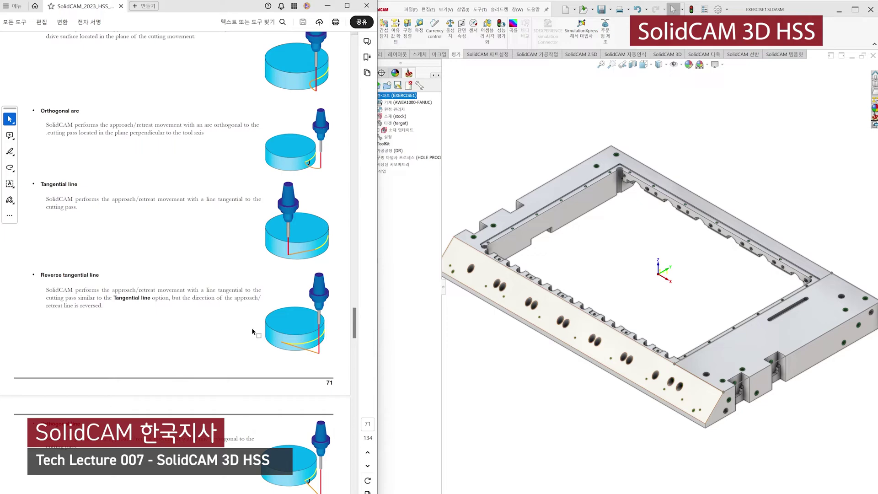
scroll(252, 331, "down", 2)
scroll(253, 331, "down", 3)
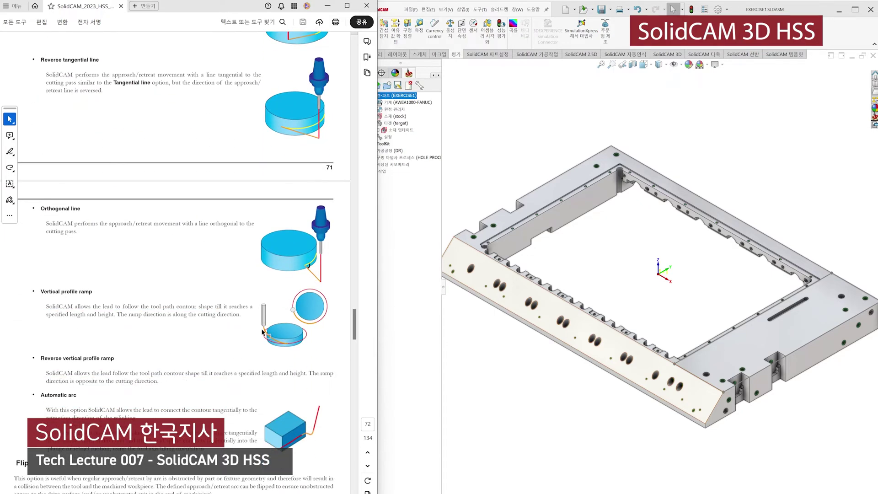
scroll(282, 347, "down", 3)
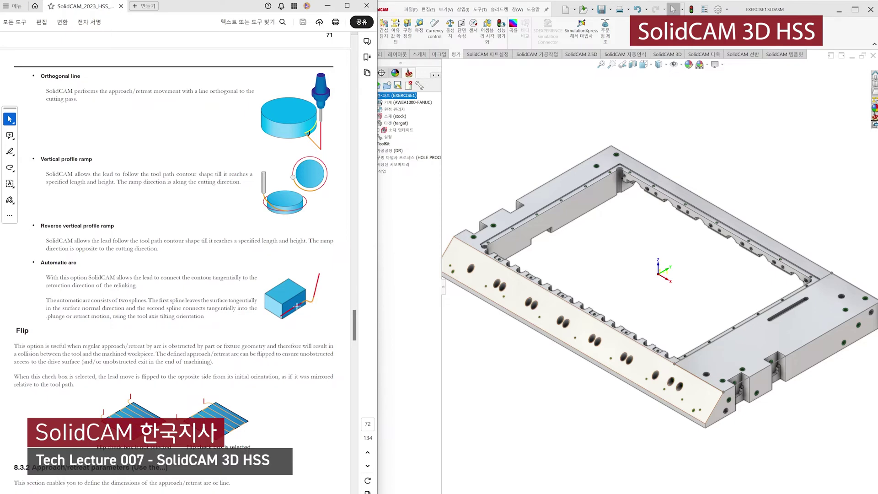
scroll(296, 304, "down", 15)
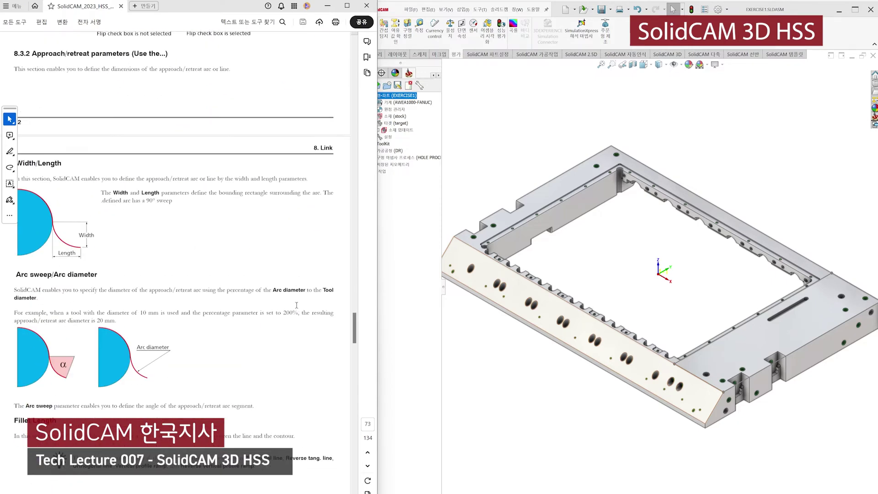
scroll(297, 306, "down", 10)
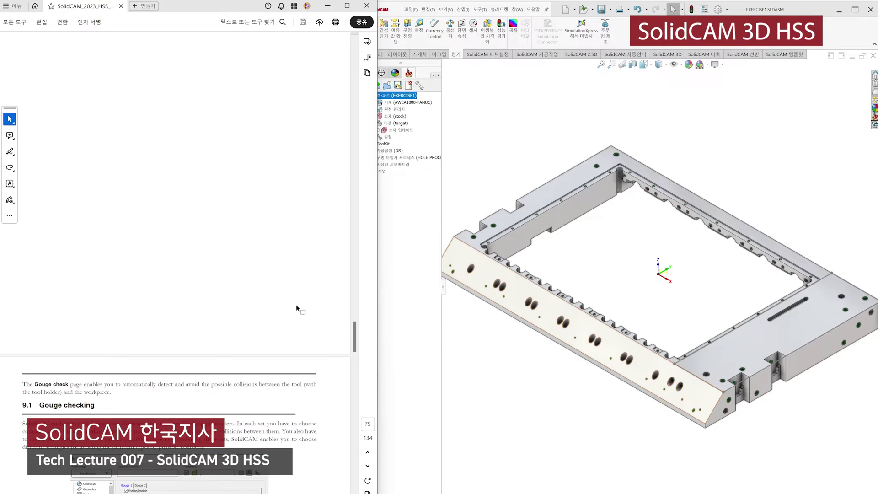
Go to Exercise #1: Parallel cuts strategy in the guide and read the drive surface, 2D boundary and tool specifications for HSS_Linear_selected_faces_T1
scroll(325, 347, "down", 3)
left_click_drag(354, 336, 355, 437)
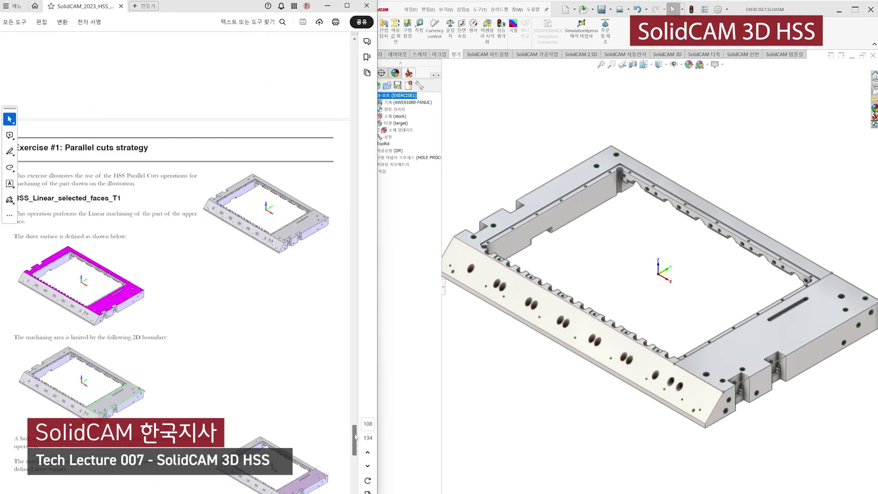
scroll(309, 396, "up", 7)
scroll(300, 386, "down", 6)
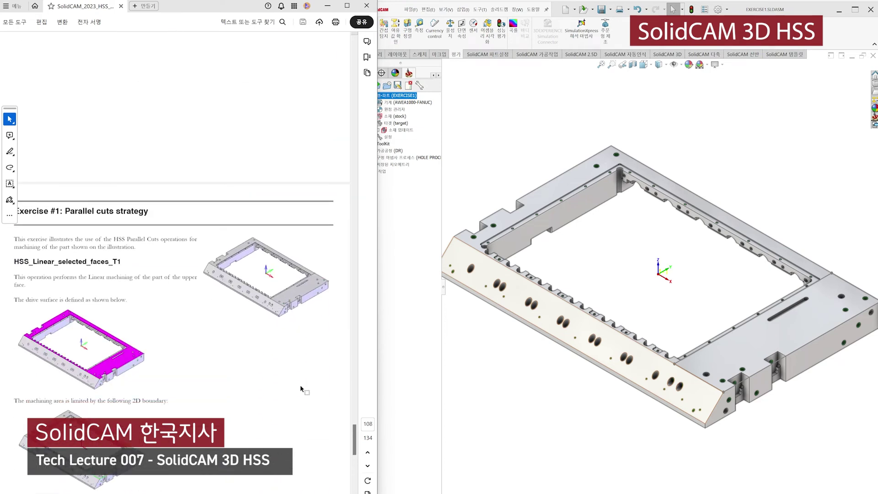
scroll(301, 386, "down", 3)
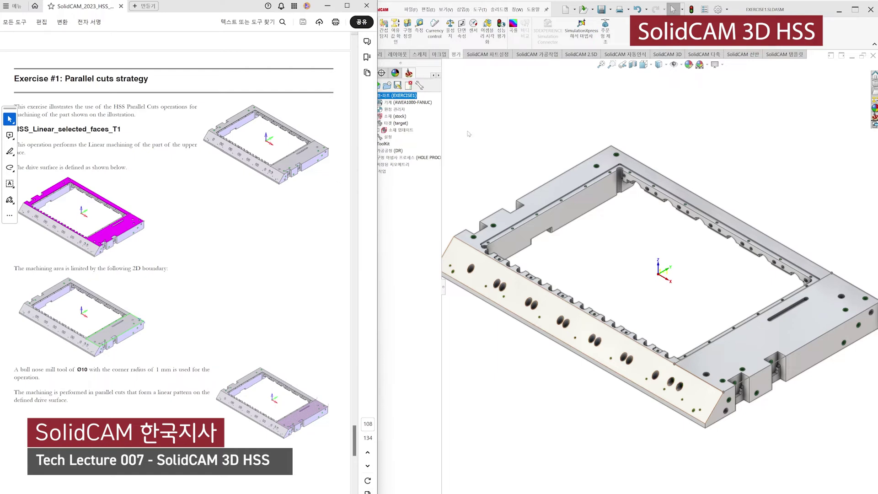
Switch to SolidCAM and start a new HSS operation with the Parallel cuts: Linear technology
left_click(471, 133)
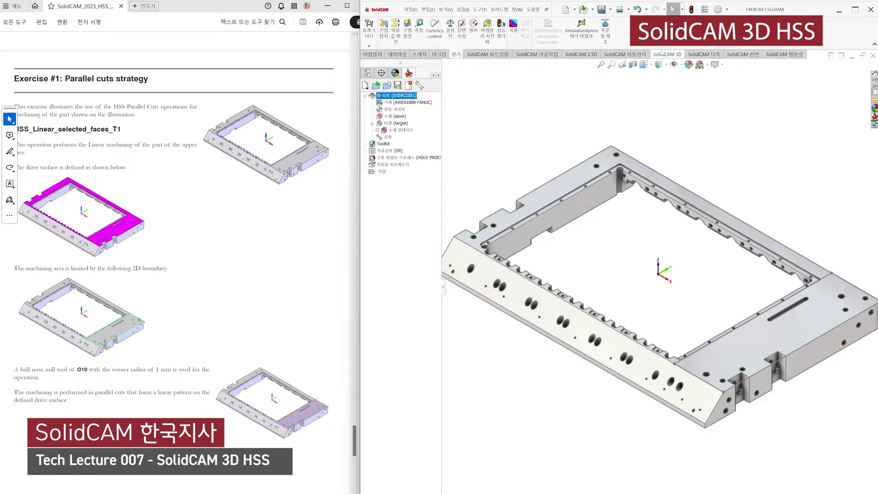
left_click(664, 54)
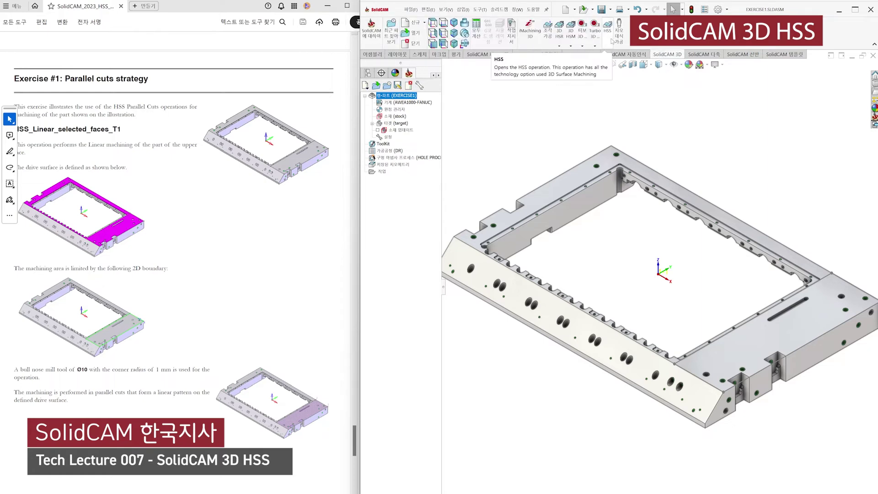
left_click(612, 40)
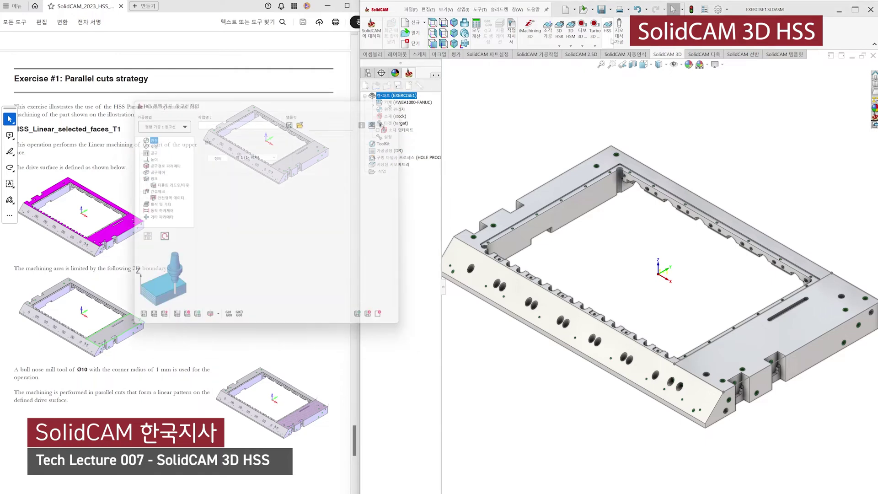
left_click_drag(316, 98, 407, 97)
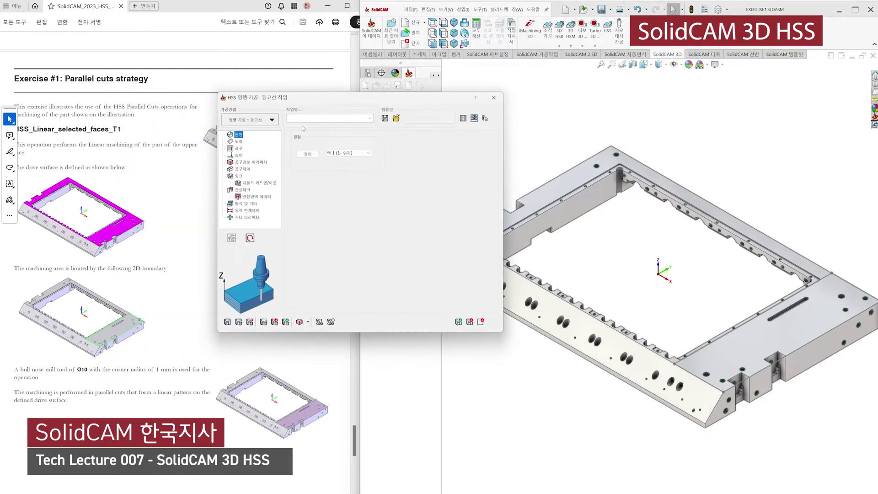
left_click(272, 120)
mouse_move(287, 135)
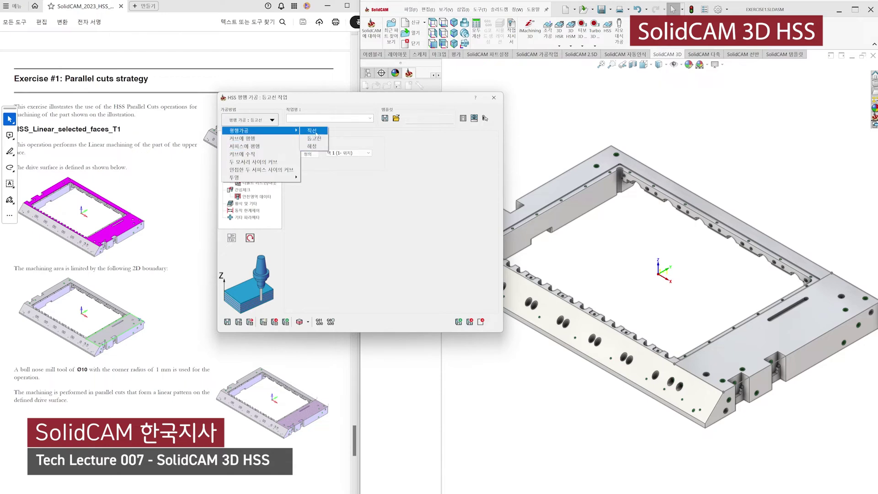
left_click(313, 132)
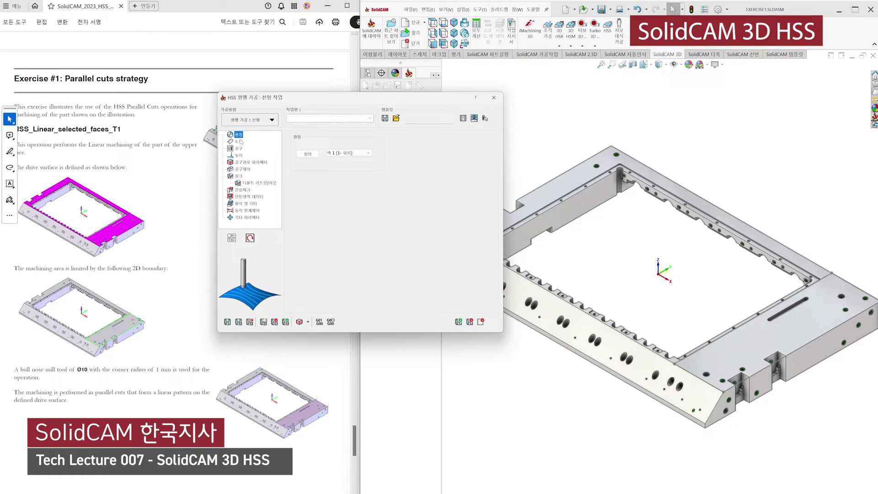
Define the operation's drive surface geometry as "faces" by selecting the part's large upper face
left_click(238, 141)
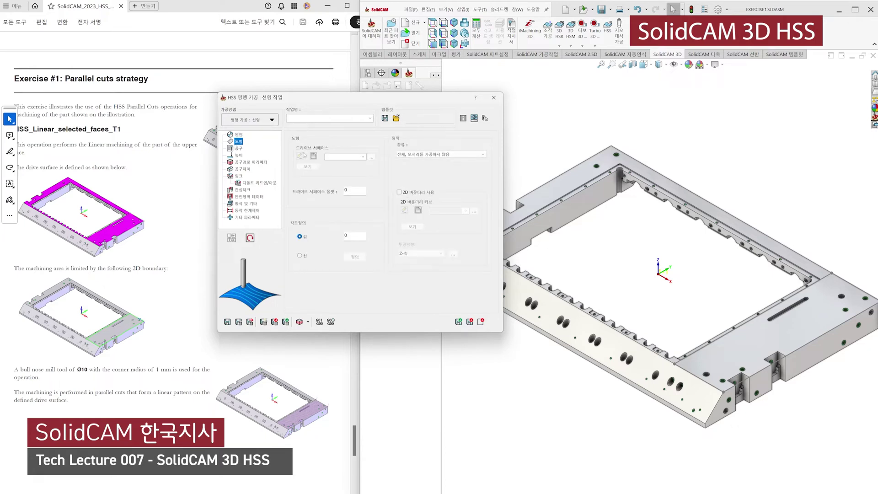
left_click(313, 156)
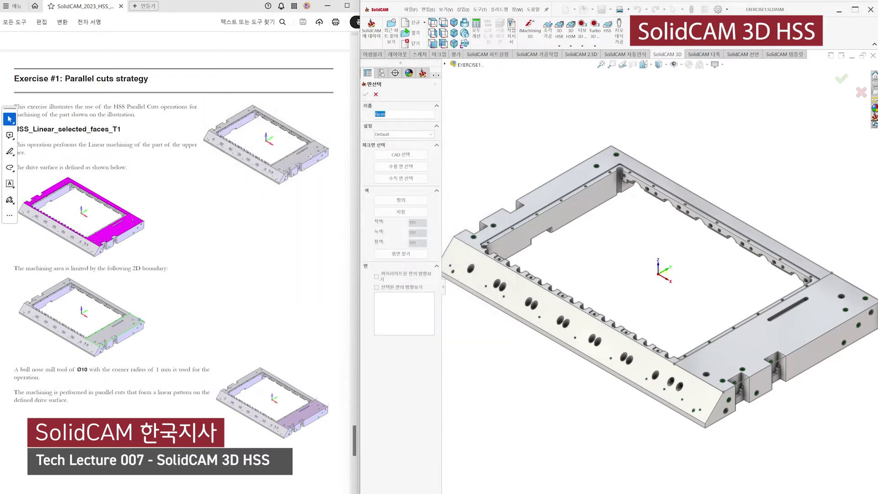
left_click(740, 347)
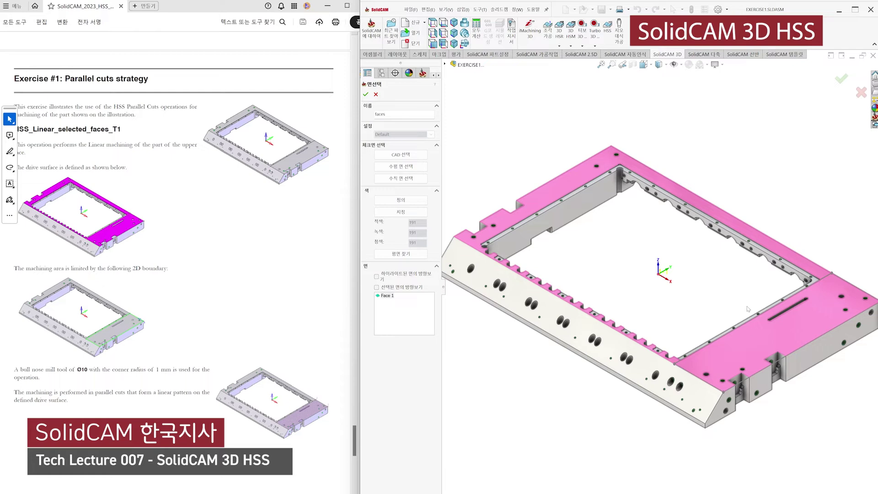
left_click(365, 95)
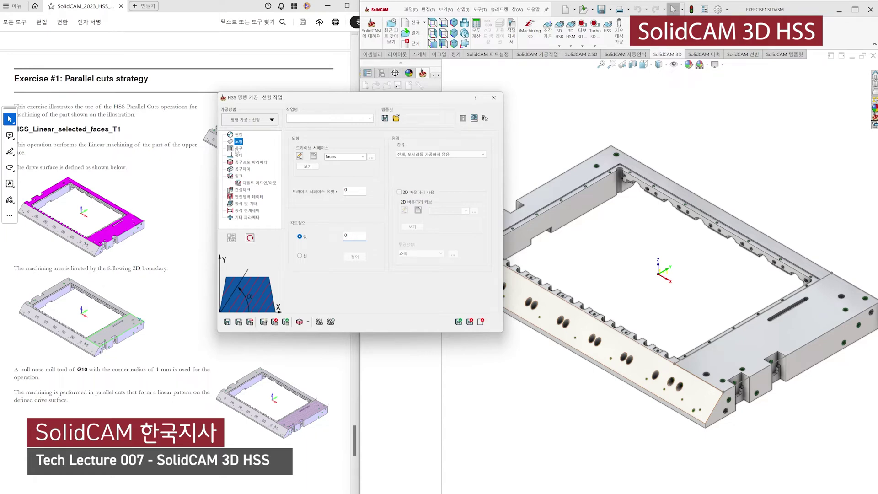
Add a BALL NOSE tool to the operation's tool table and set its diameter to 10 mm
left_click(237, 148)
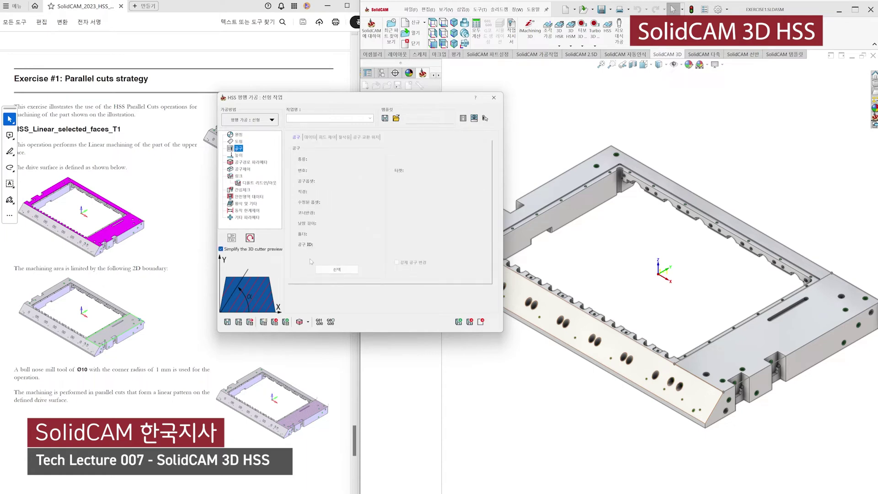
left_click(336, 269)
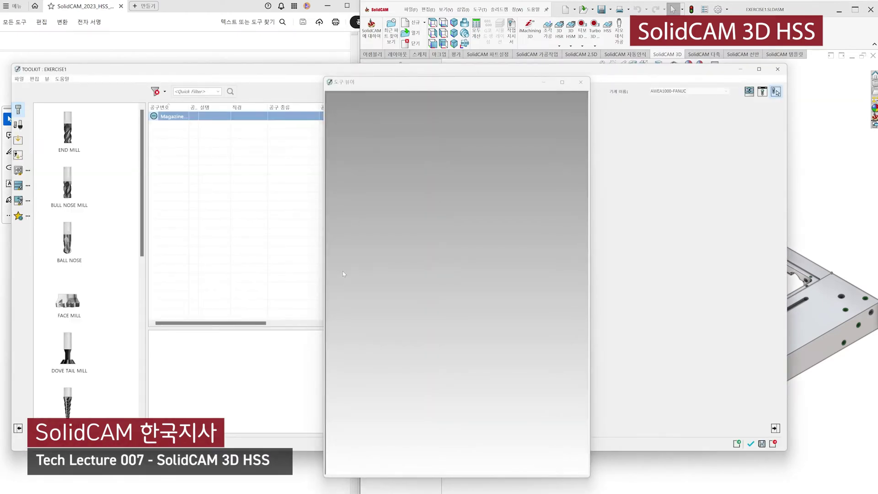
left_click_drag(55, 254, 167, 173)
left_click_drag(418, 88, 383, 202)
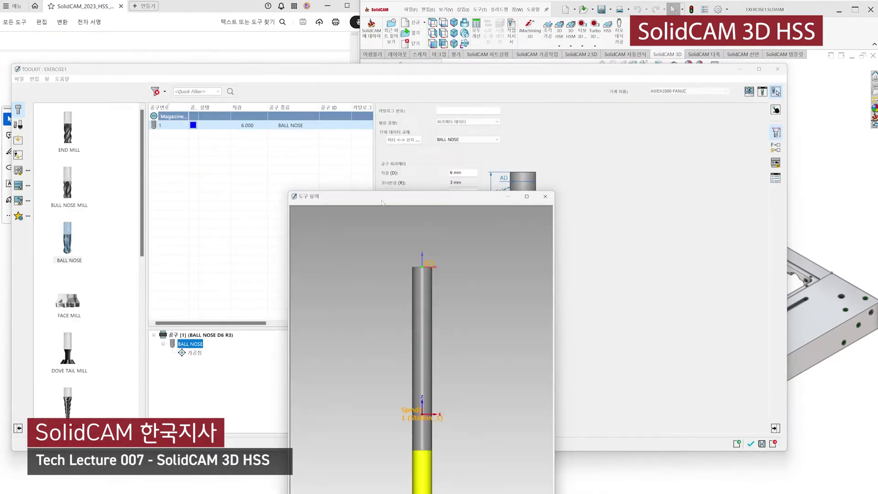
left_click_drag(503, 197, 803, 61)
left_click(478, 172)
type("10")
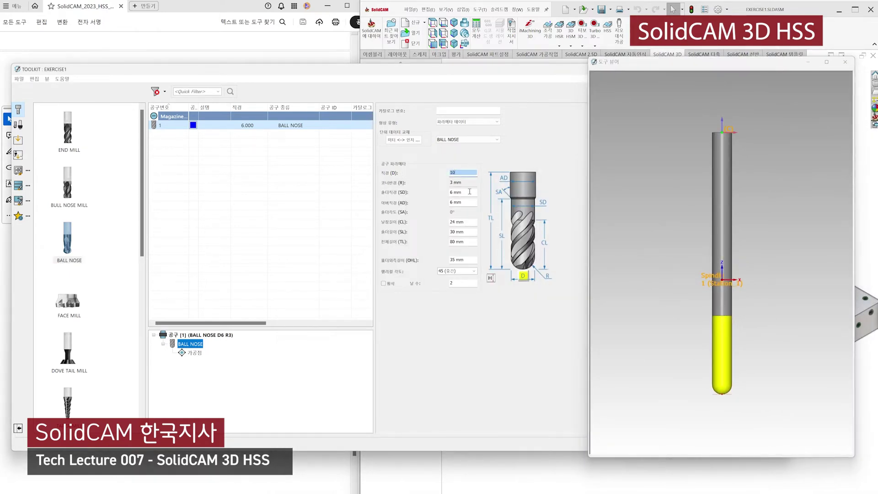
key("Return")
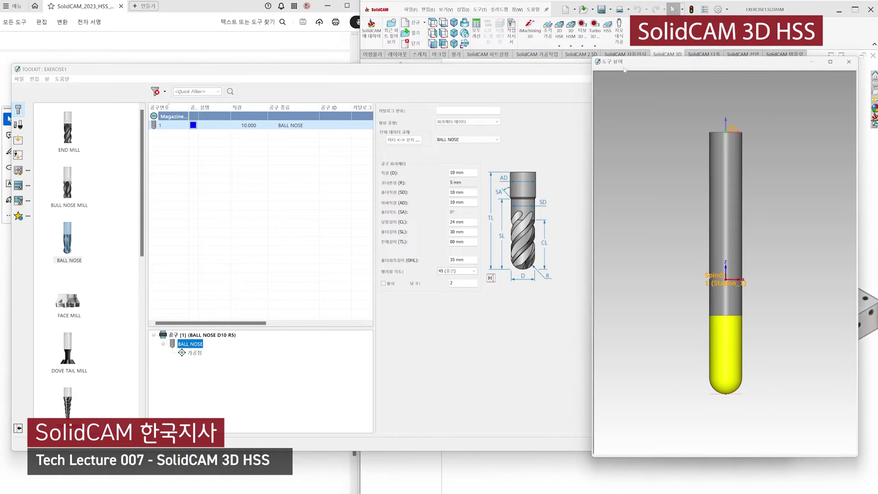
Set the ball nose tool's display color to red in its tool data
left_click_drag(621, 70, 636, 165)
left_click(775, 110)
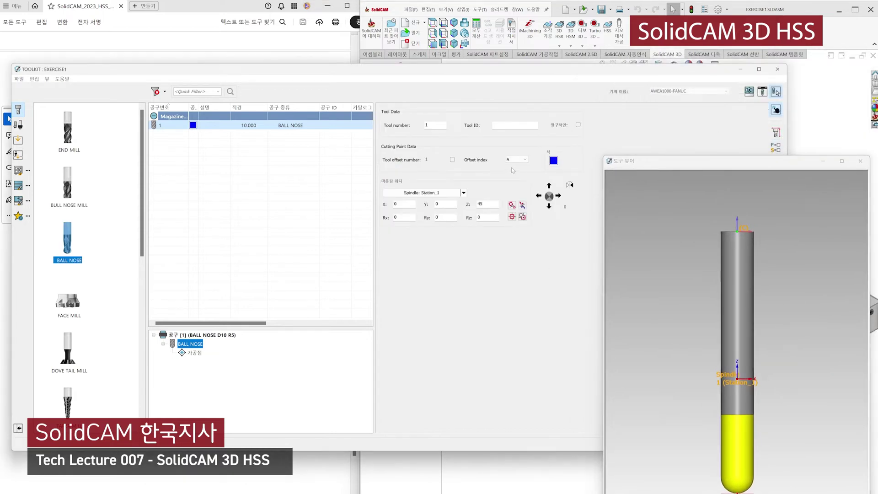
left_click(554, 161)
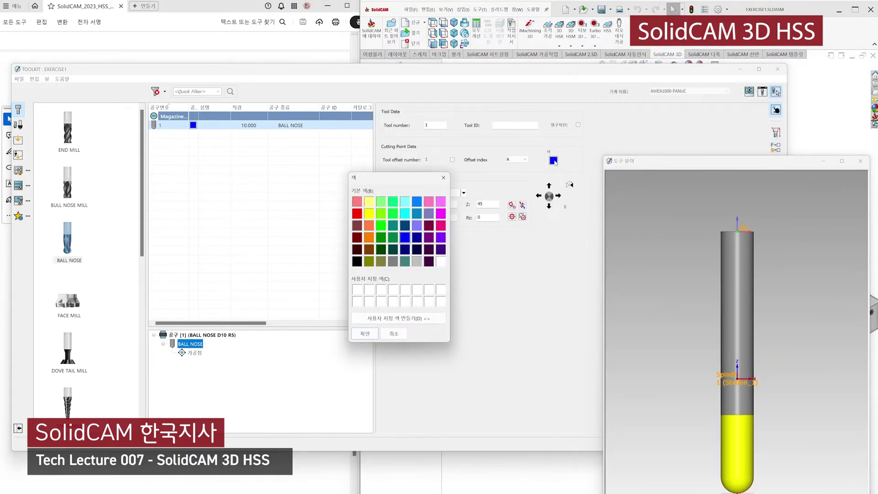
left_click(357, 213)
left_click(366, 333)
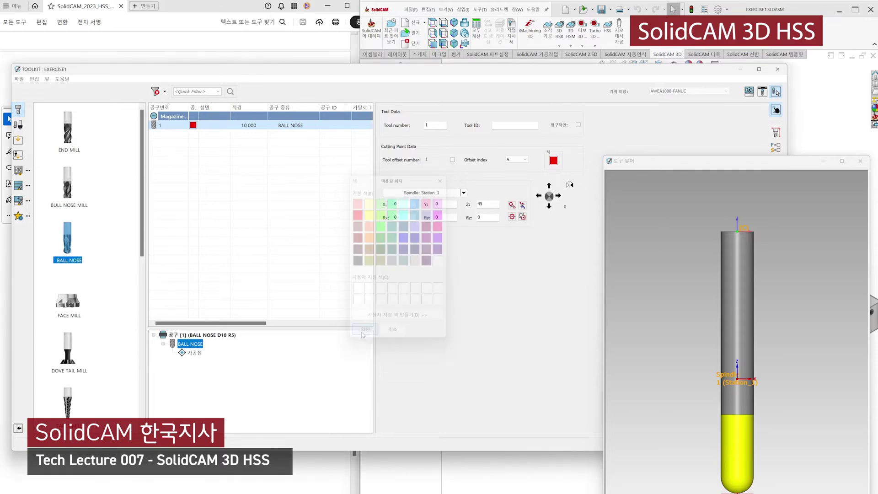
left_click(780, 134)
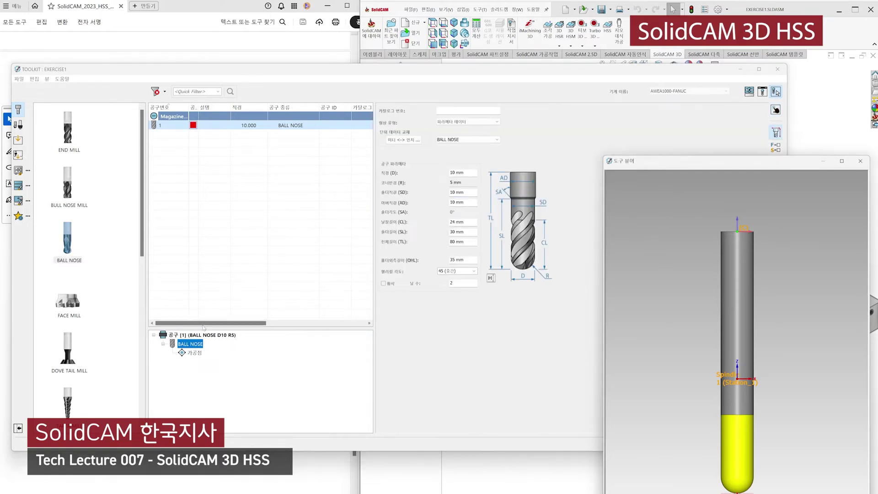
Add an adapter and holder to the ball nose tool, use the BT40 ER 16x70 holder, and confirm the tool for the operation
right_click(198, 339)
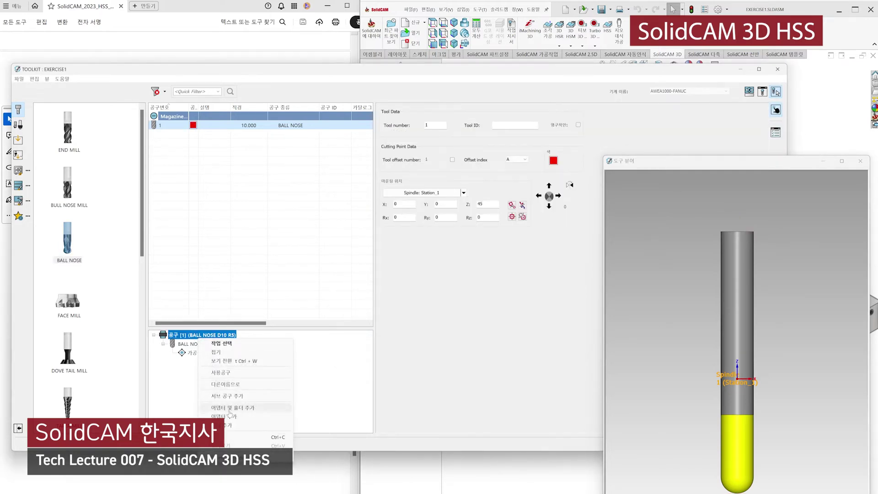
left_click(231, 408)
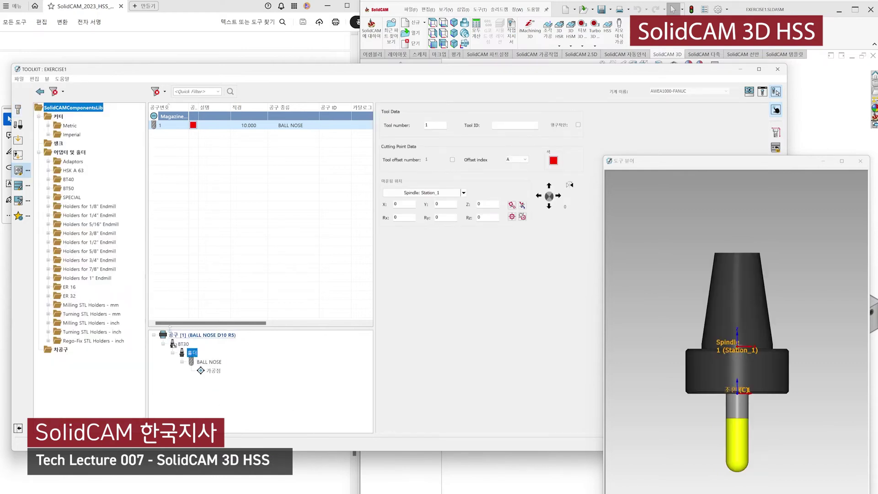
left_click(49, 180)
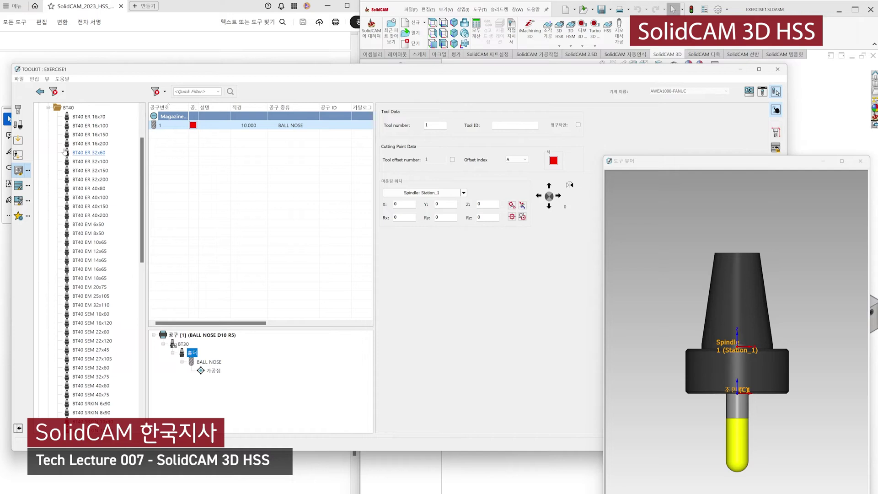
left_click_drag(88, 116, 184, 357)
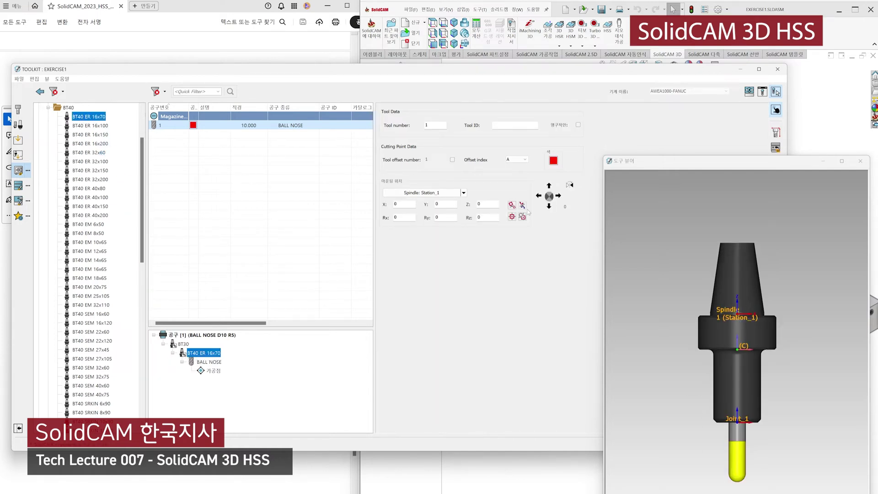
left_click_drag(685, 166, 421, 77)
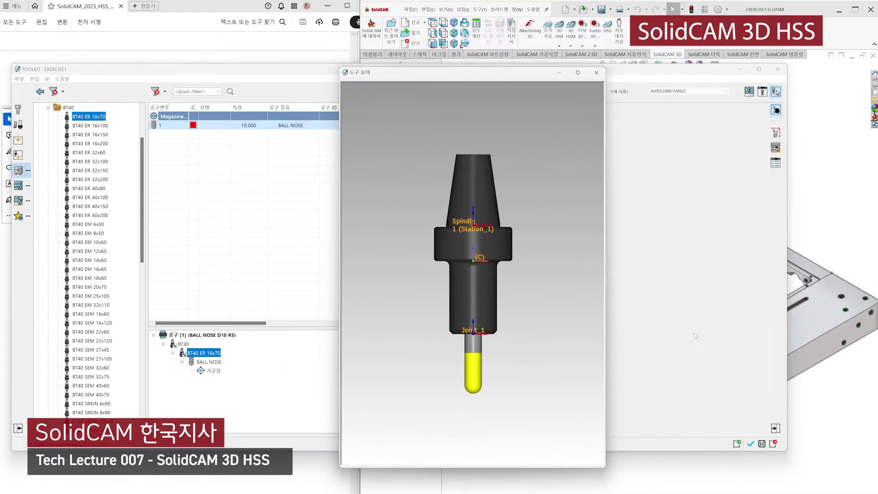
left_click(751, 444)
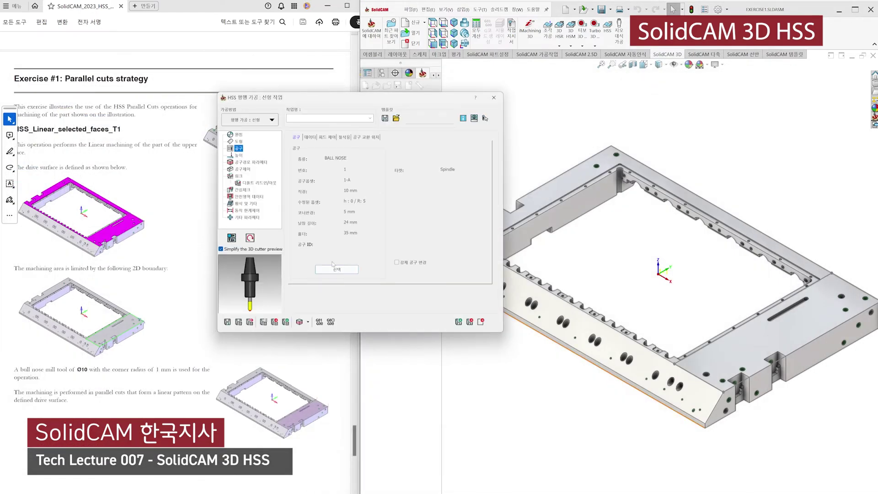
Check the tool path parameters and geometry, then save and calculate the operation and inspect its toolpath on the part
left_click(247, 161)
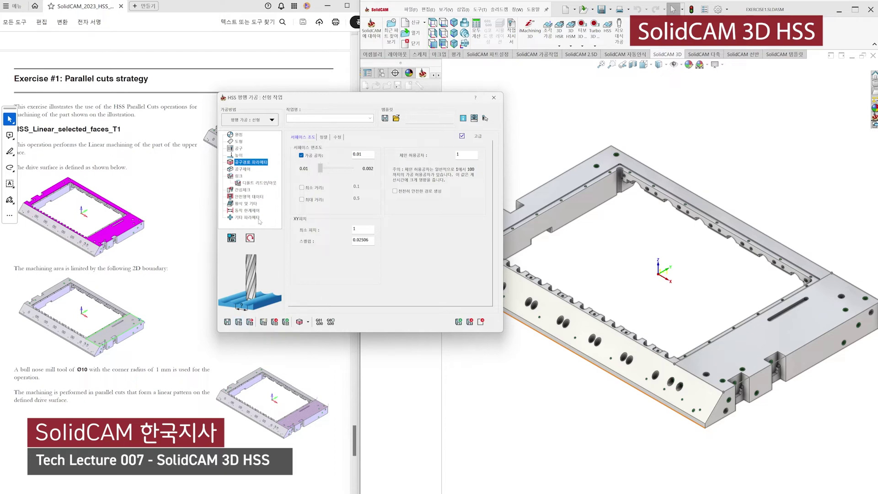
left_click(238, 142)
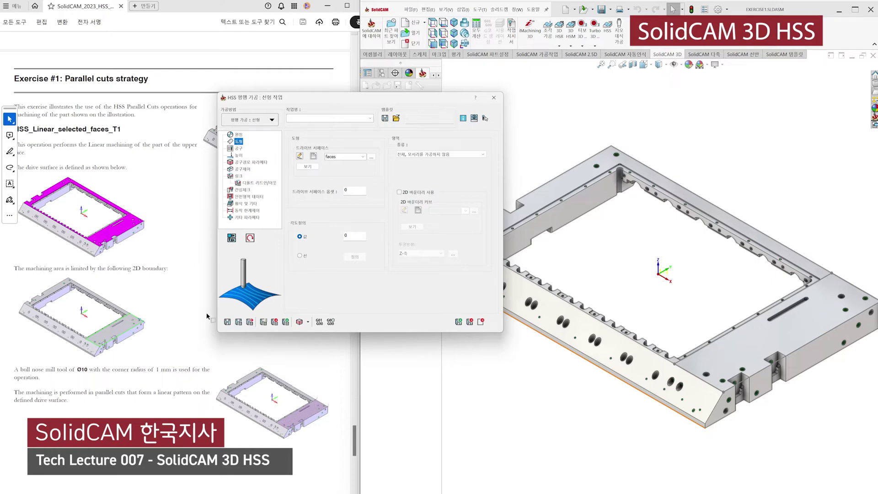
left_click(238, 322)
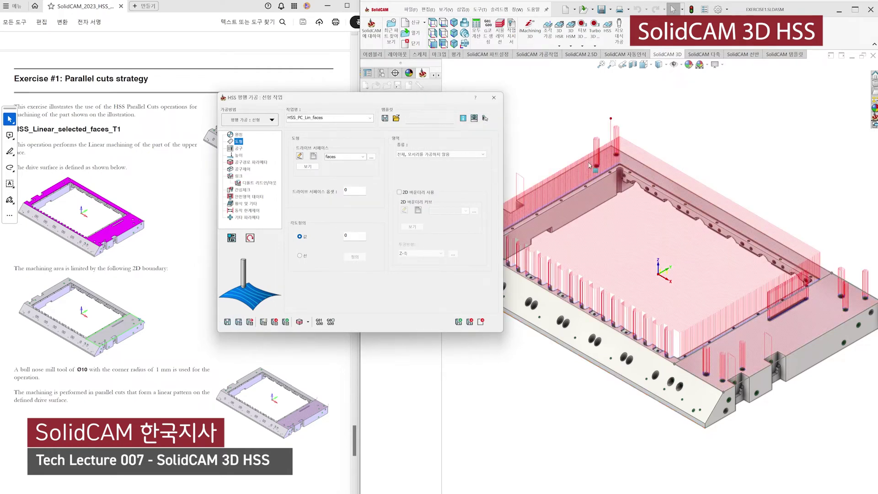
middle_click_drag(665, 255, 687, 270)
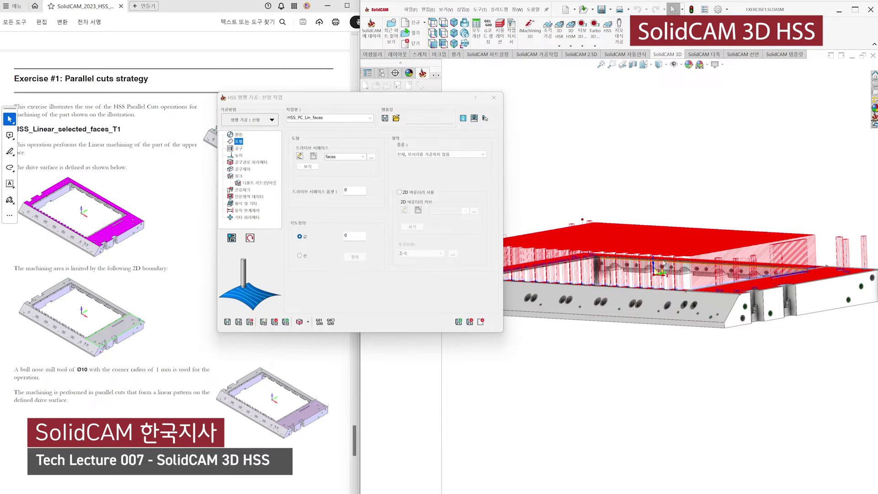
middle_click_drag(795, 256, 759, 316)
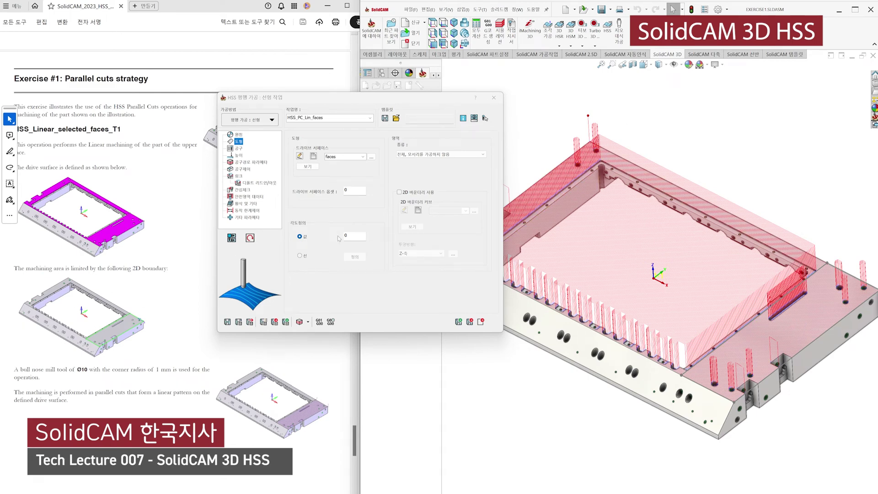
Enable the 2D boundary and define its curve as a new chain around the outline of the upper face's wide end
left_click(400, 192)
left_click(466, 212)
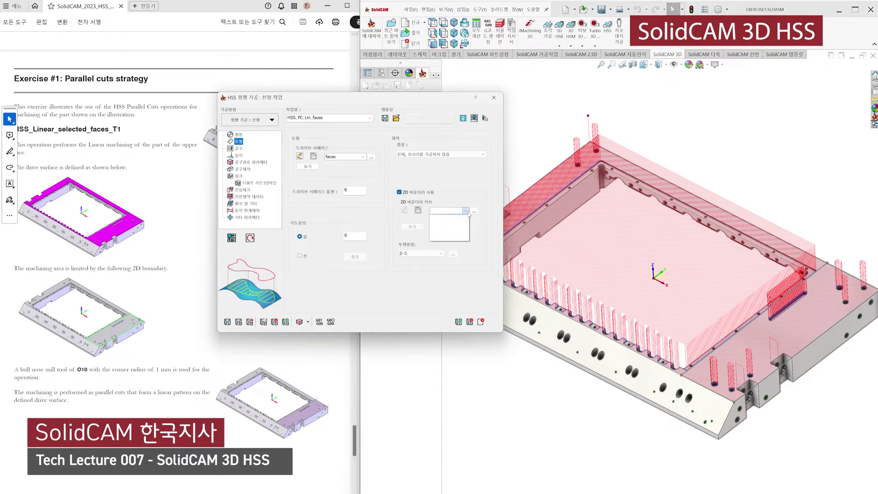
left_click(467, 211)
left_click(418, 210)
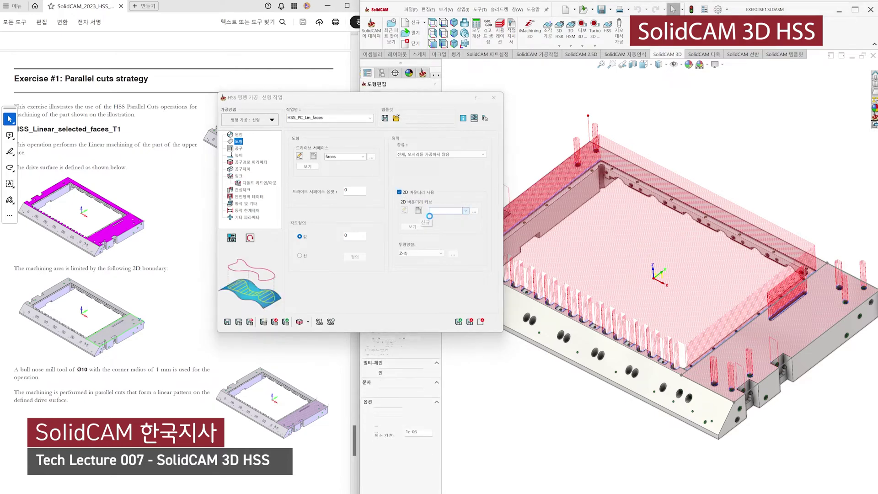
scroll(719, 223, "down", 6)
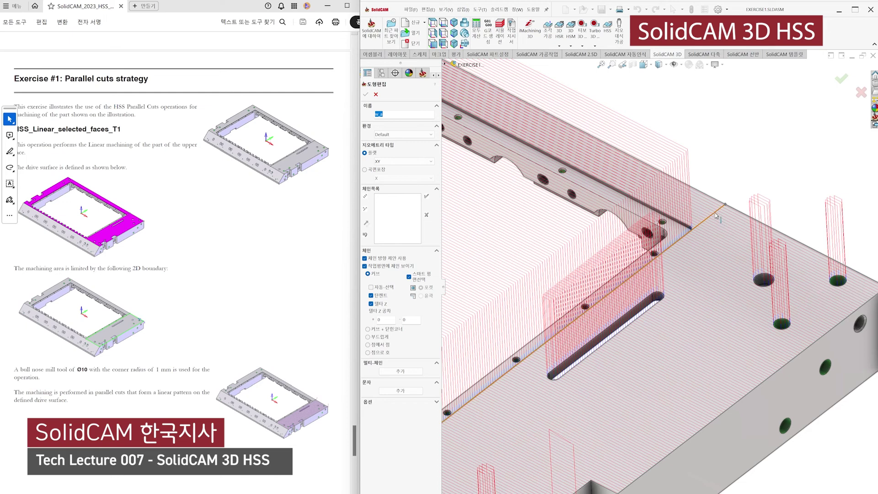
left_click(716, 211)
left_click(366, 95)
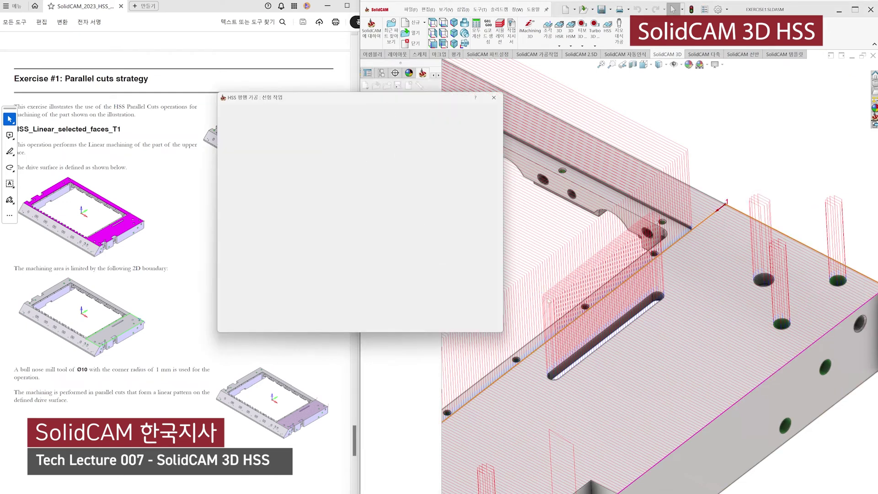
Recalculate the operation with the 2D boundary and compare the toolpath around the holes with the guide
left_click(239, 322)
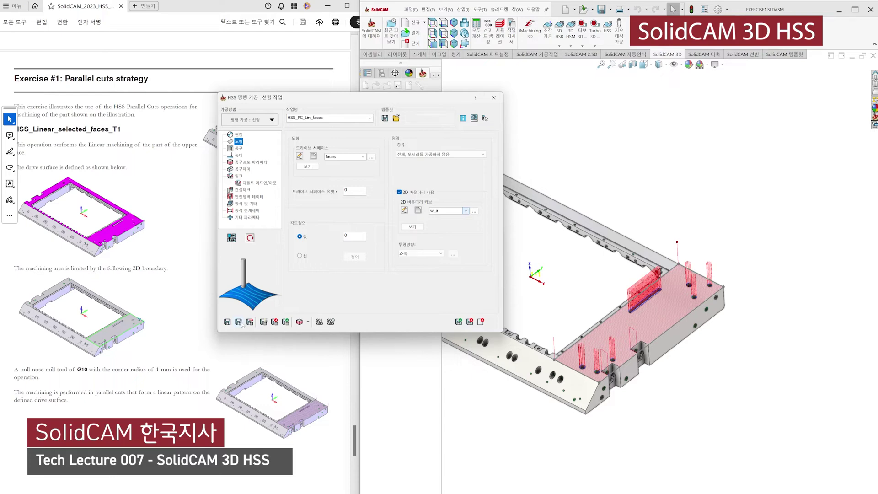
scroll(595, 361, "down", 6)
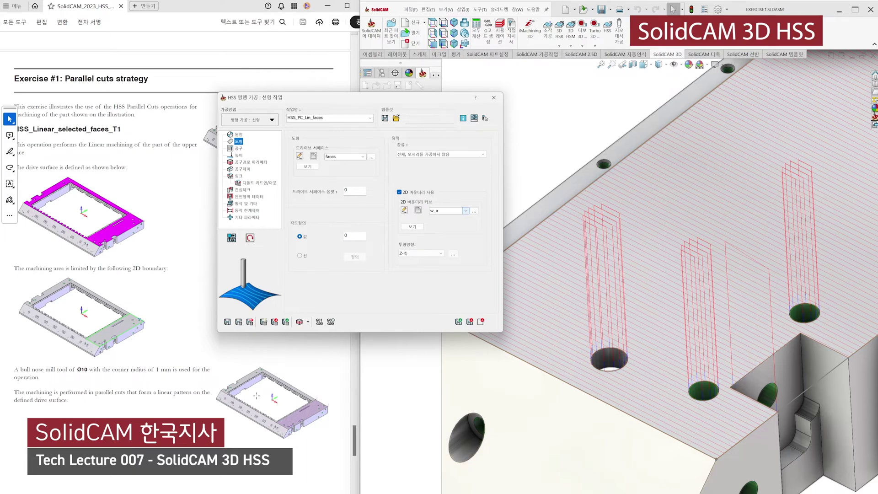
scroll(254, 386, "down", 5)
scroll(247, 375, "up", 5)
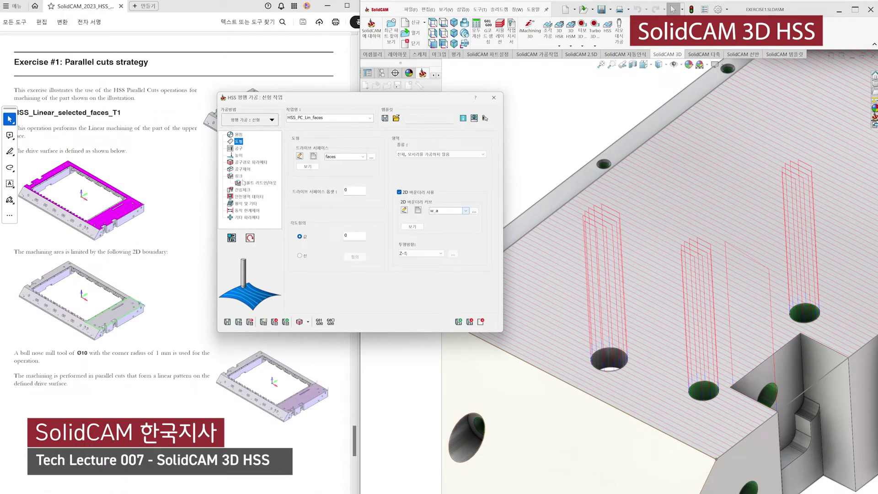
Set the link for large gaps along the cut to 직접 (Direct) and recalculate the toolpath
left_click(239, 176)
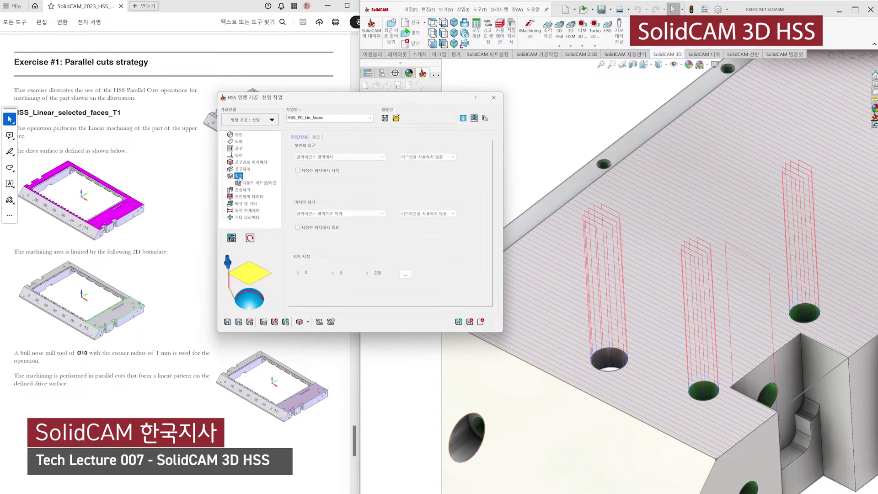
left_click(316, 137)
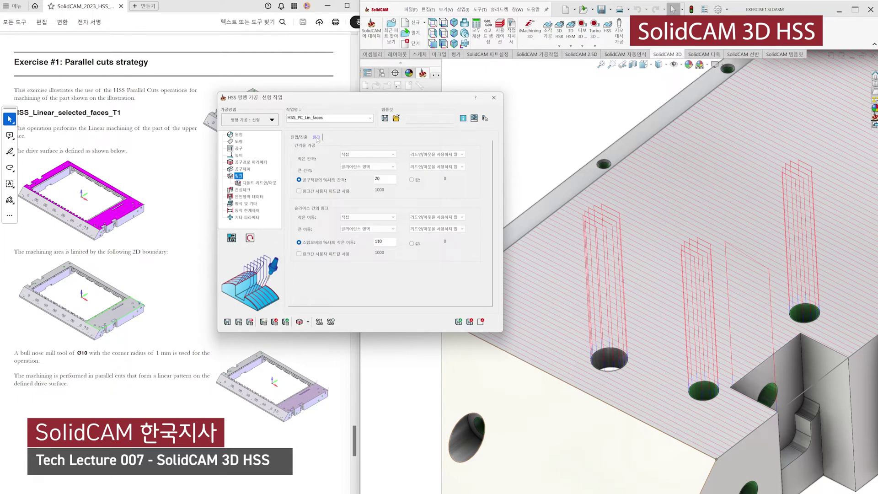
left_click(364, 167)
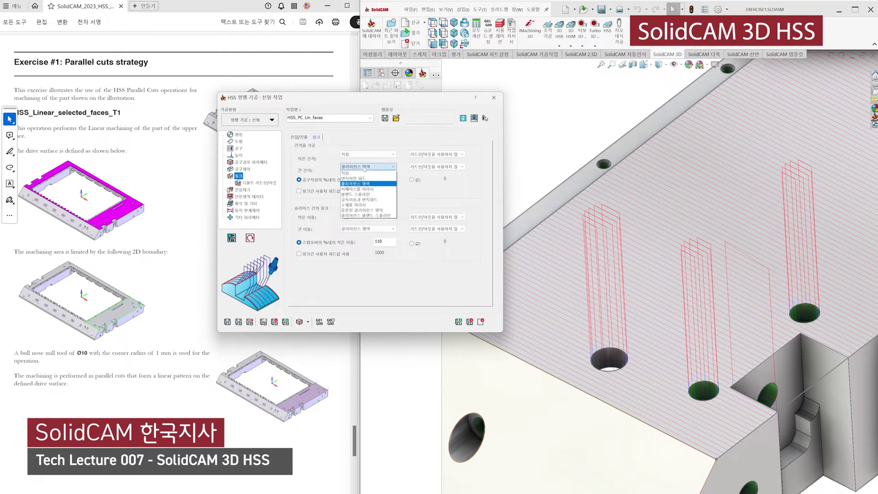
left_click(361, 173)
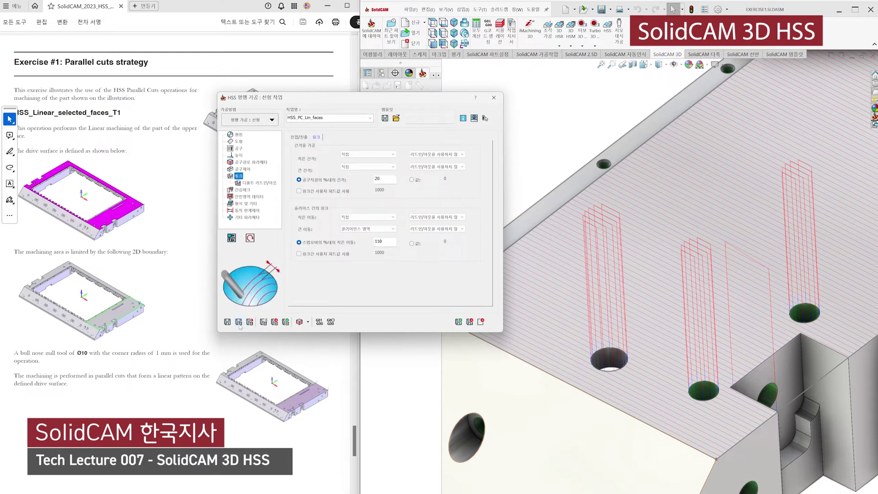
left_click(238, 325)
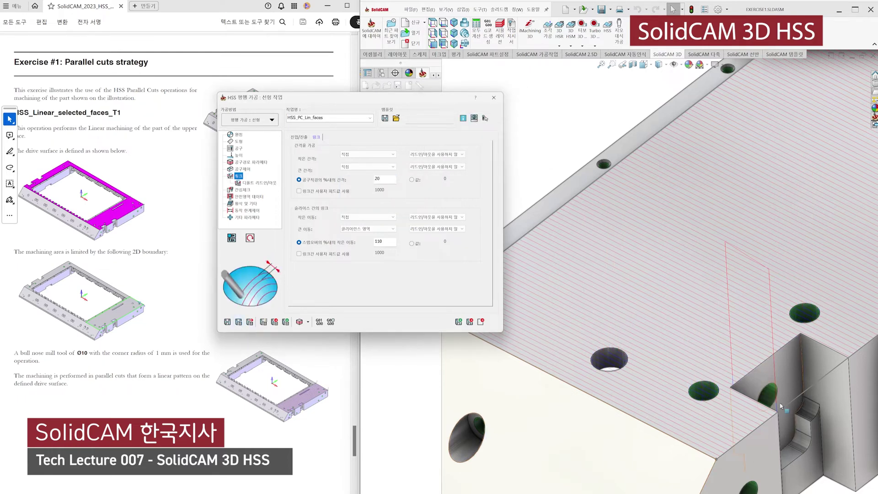
Inspect the links at the holes and side notches, then set large moves between slices to 직접 (Direct) and recalculate
scroll(602, 351, "down", 5)
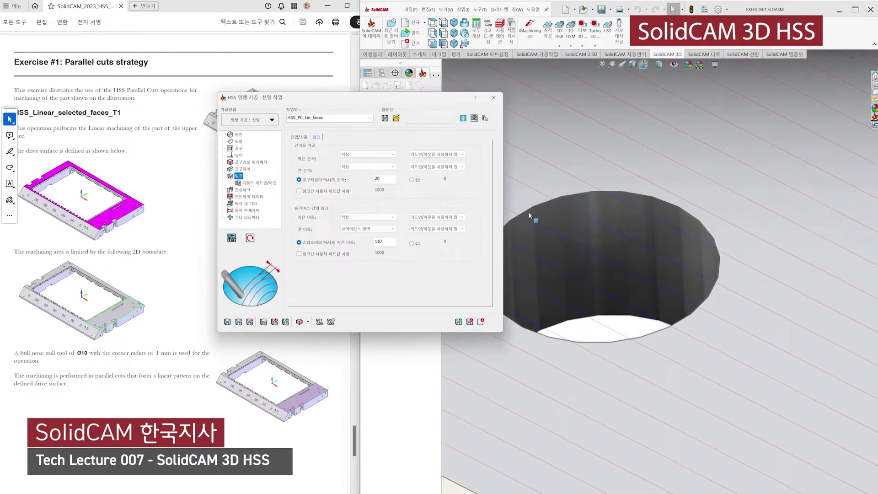
scroll(738, 274, "up", 6)
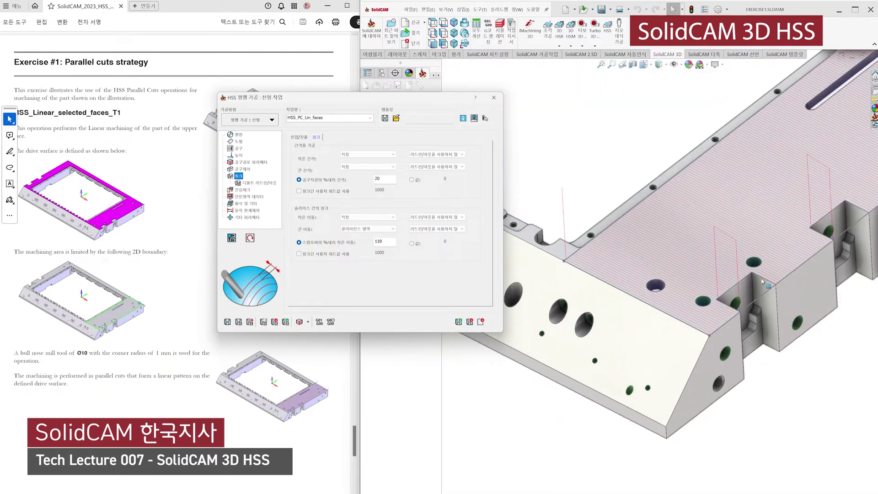
scroll(762, 280, "up", 2)
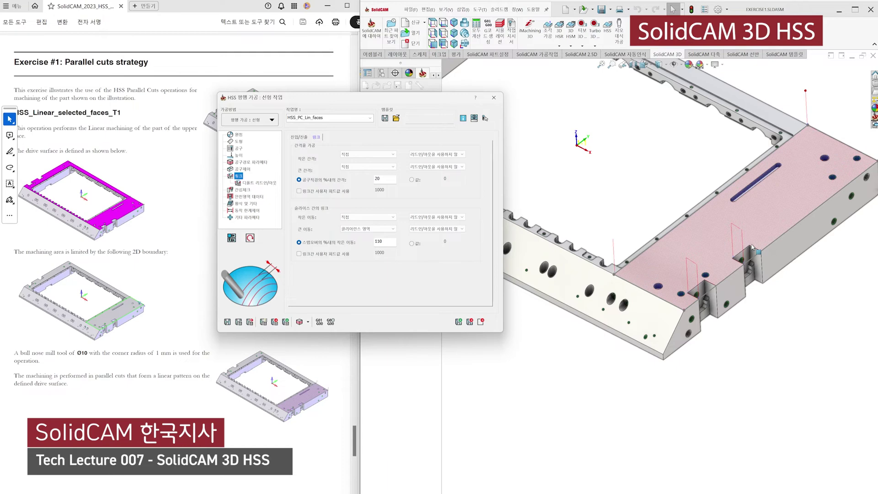
scroll(684, 293, "down", 5)
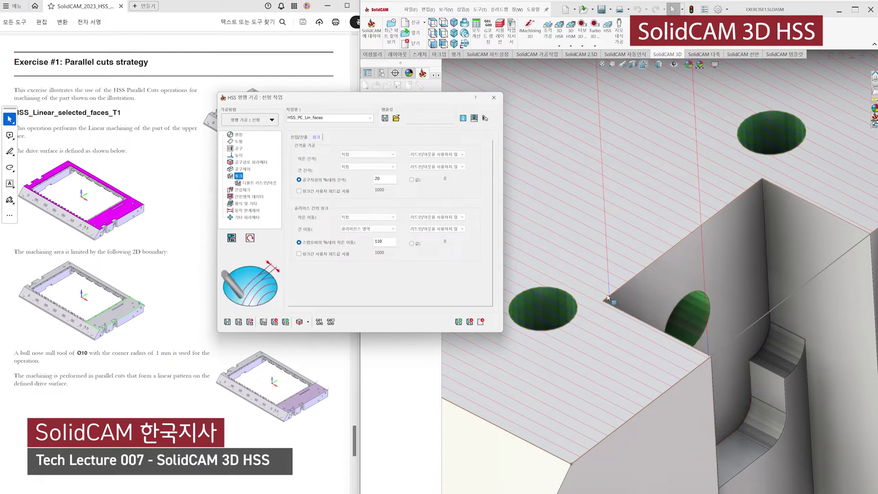
left_click(369, 231)
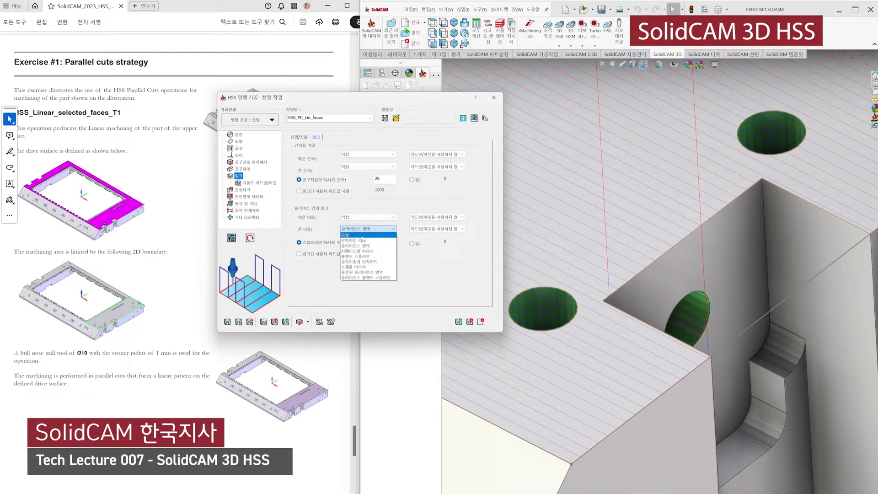
left_click(363, 235)
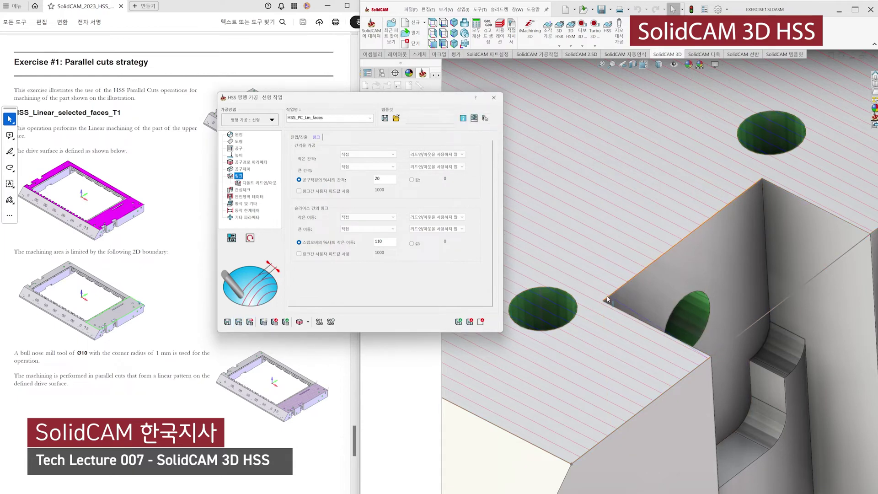
scroll(805, 270, "up", 5)
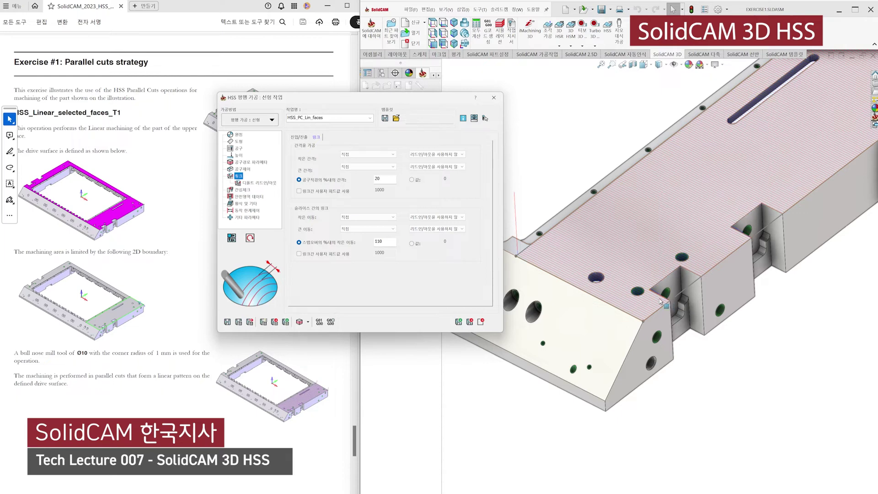
Set the link for large moves between slices to 블렌드 스플라인 (Blend spline), recalculate and inspect the links around the side notches
left_click(381, 230)
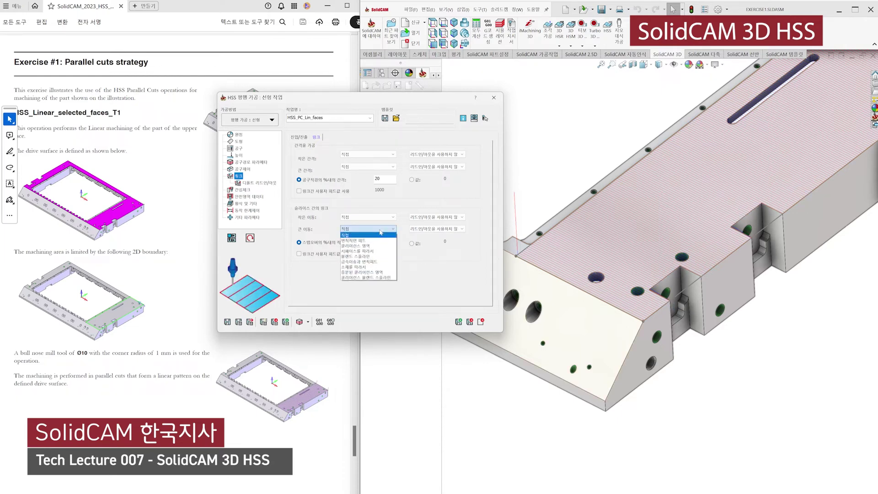
left_click(375, 256)
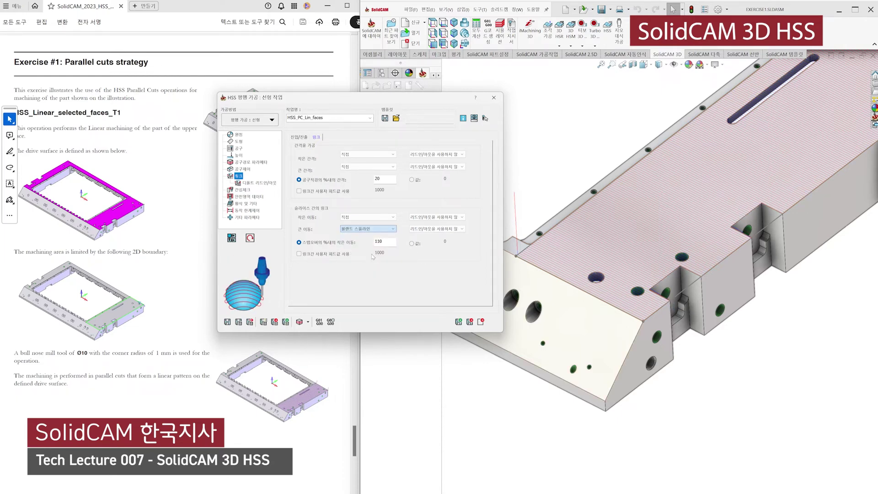
left_click(239, 323)
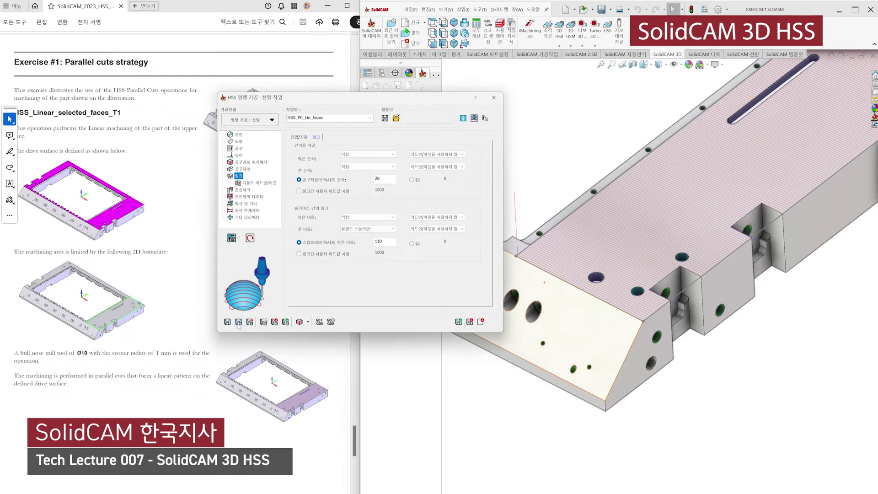
scroll(651, 301, "down", 5)
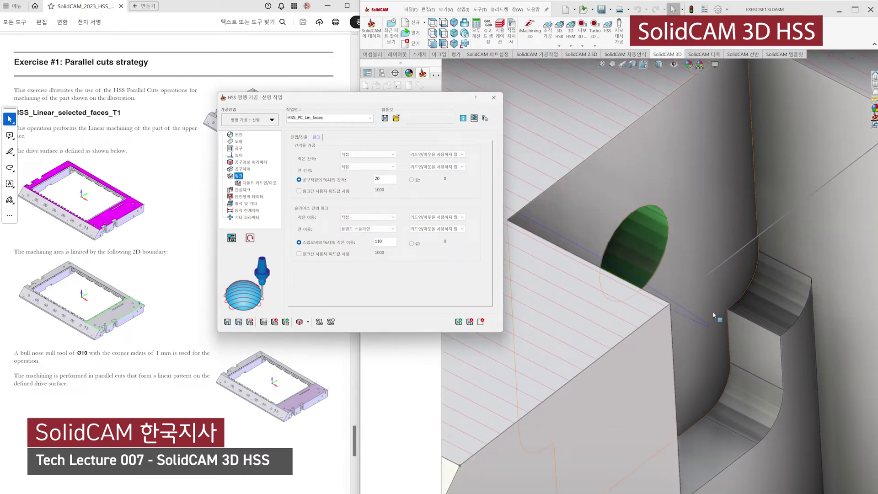
scroll(725, 302, "up", 6)
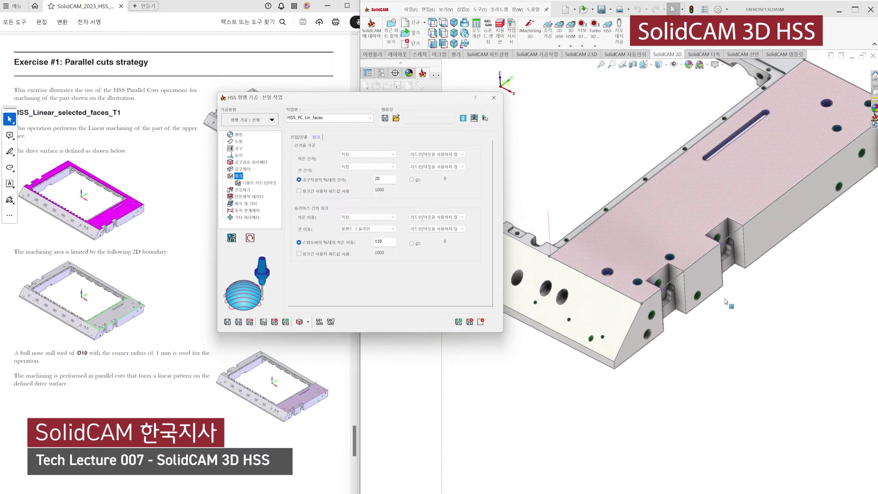
scroll(726, 303, "up", 2)
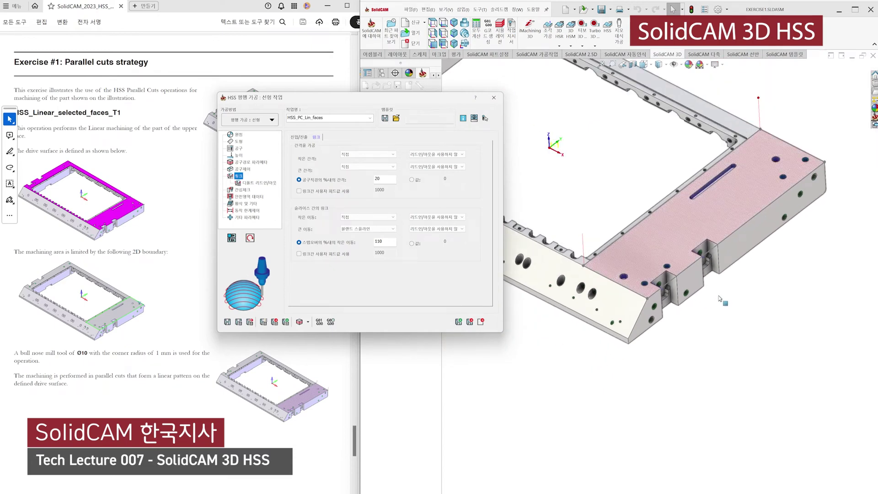
scroll(737, 156, "down", 5)
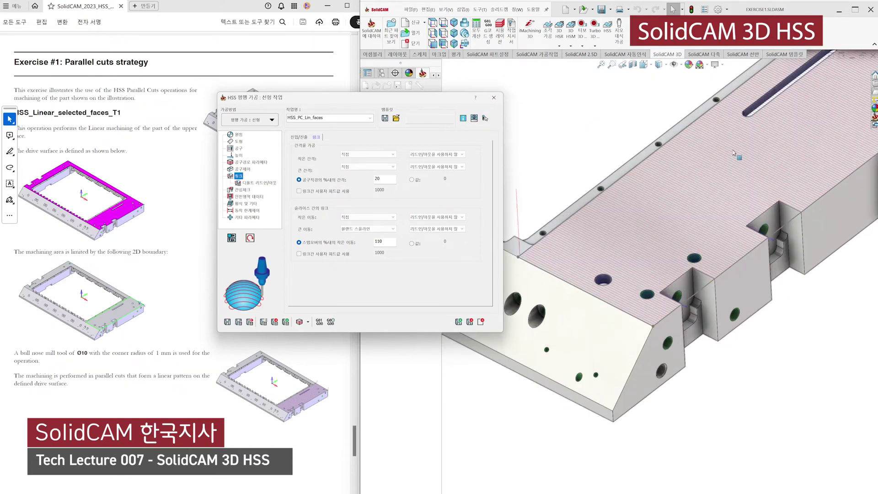
scroll(783, 161, "up", 2)
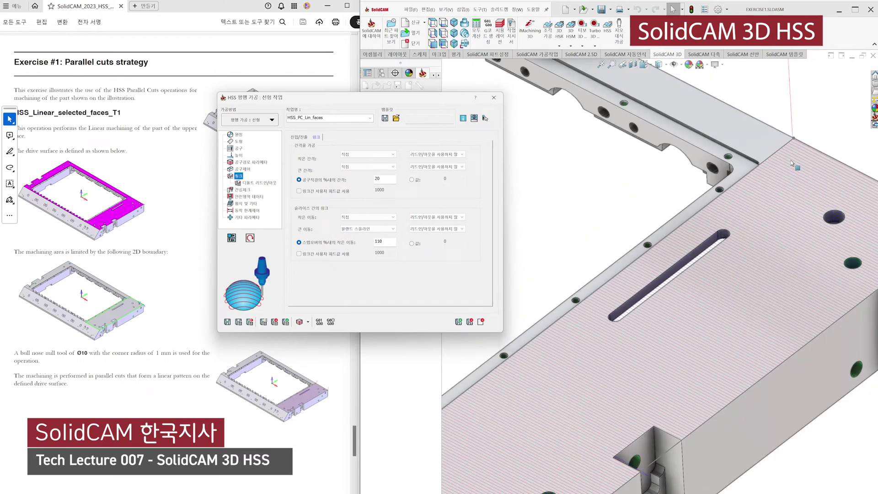
scroll(796, 165, "up", 2)
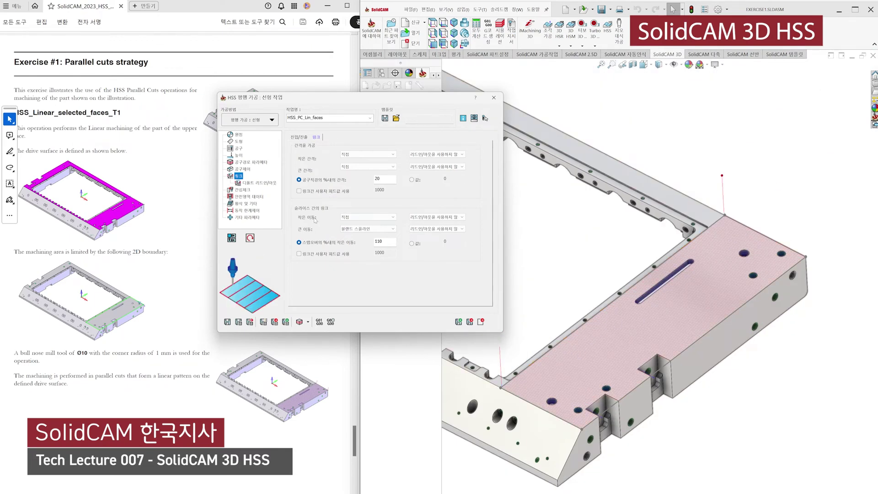
Close the linear operation, hide its toolpath and bring up the guide's HSS_CZ_selected_faces1_T1 instructions
left_click(494, 98)
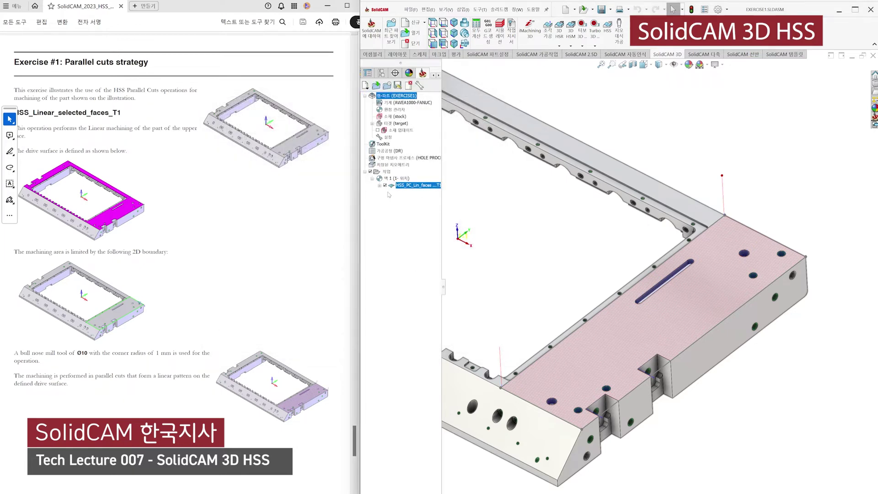
left_click(386, 185)
scroll(209, 267, "down", 8)
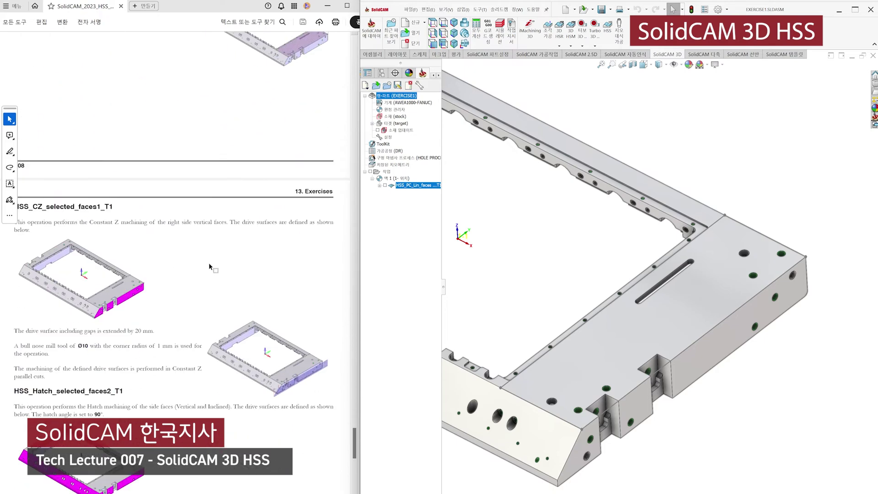
scroll(210, 267, "down", 3)
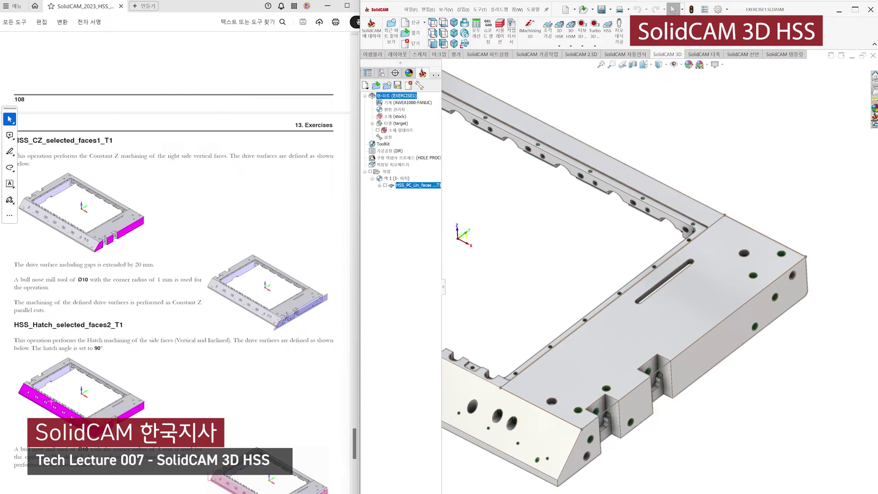
scroll(143, 392, "down", 2)
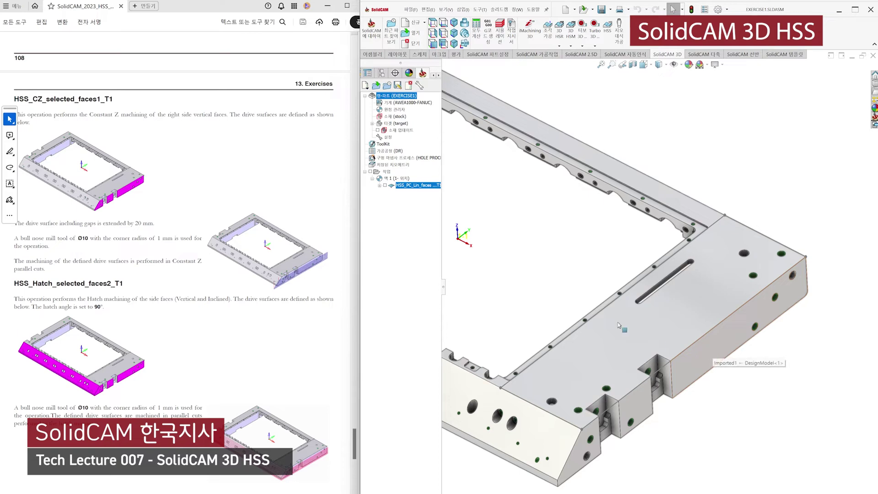
Add a new HSS operation and define its drive surface faces1 from the three outer vertical faces along the notched side
left_click(612, 44)
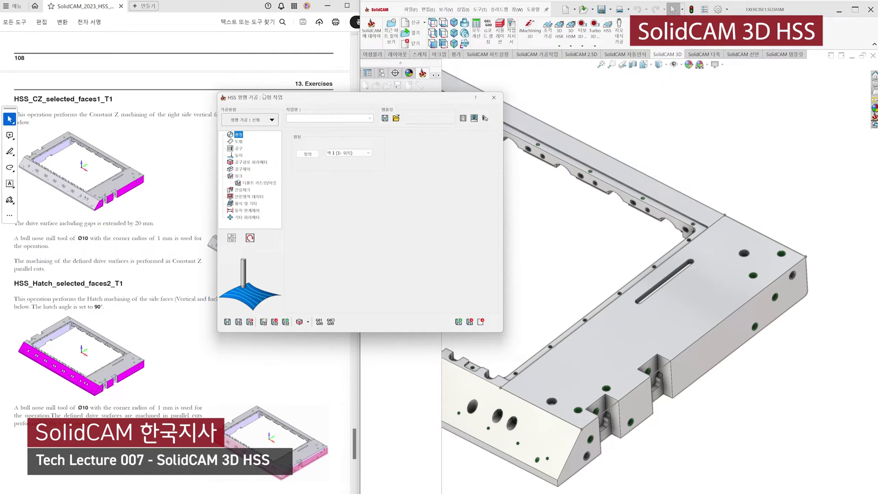
left_click_drag(264, 97, 326, 87)
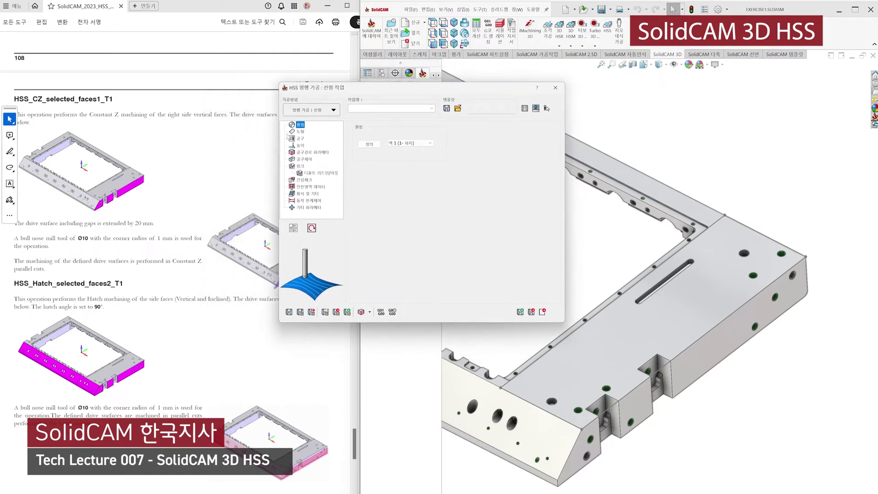
left_click(300, 131)
left_click(374, 147)
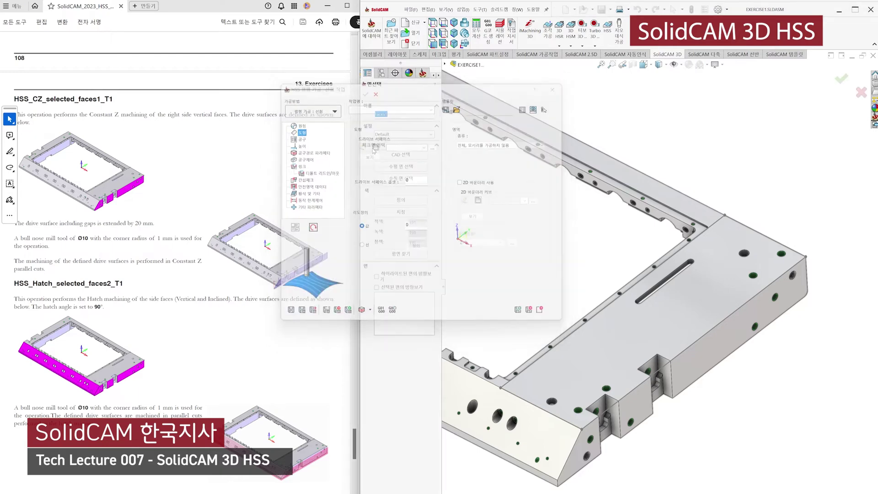
left_click(706, 366)
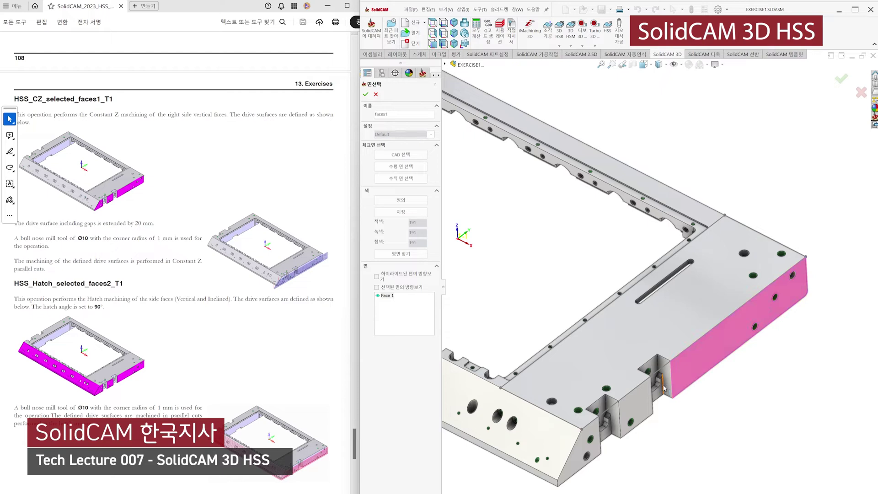
left_click(636, 405)
left_click(579, 457)
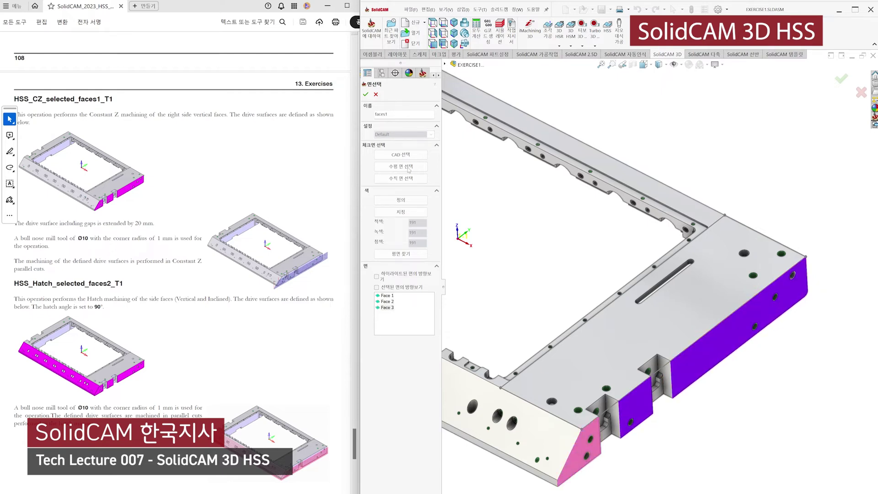
left_click(365, 95)
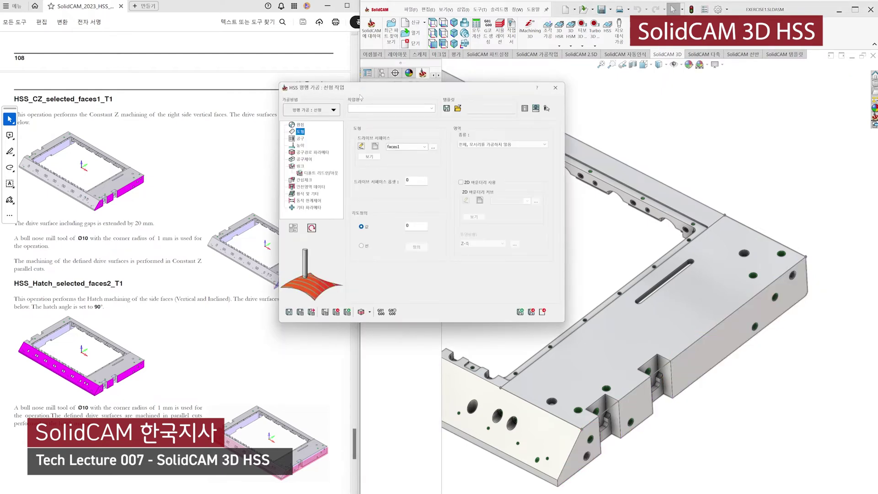
Assign the existing 10 mm BALL NOSE tool to the new operation and calculate its toolpath
left_click(300, 138)
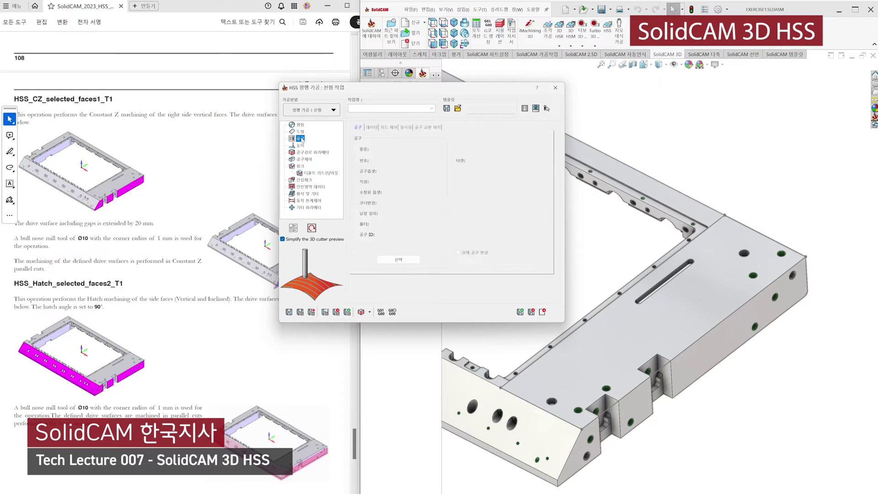
left_click(399, 259)
double_click(221, 129)
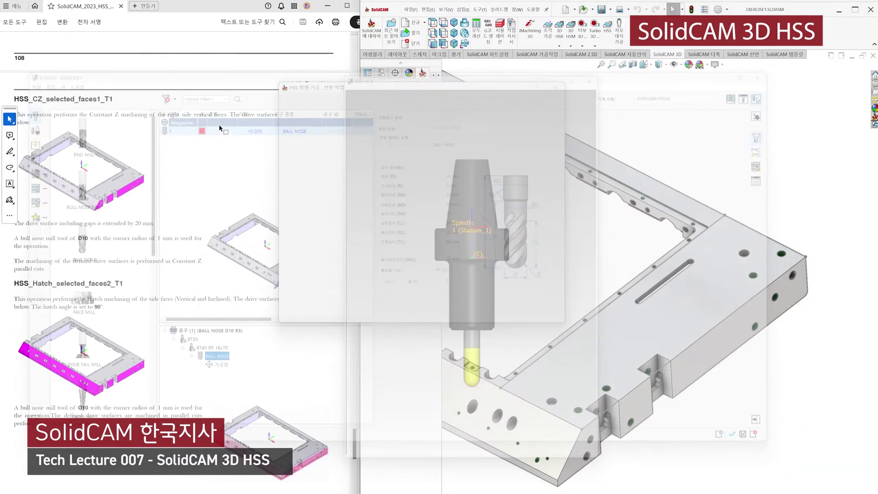
left_click(299, 146)
left_click(298, 152)
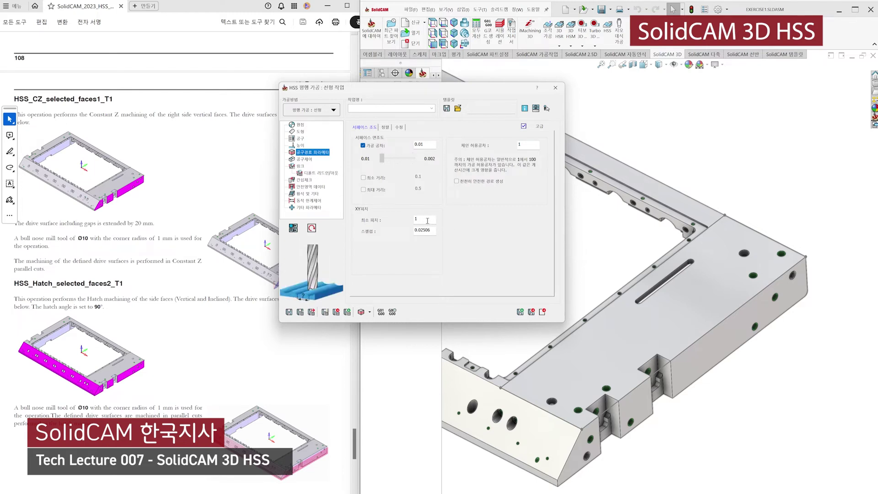
left_click(302, 314)
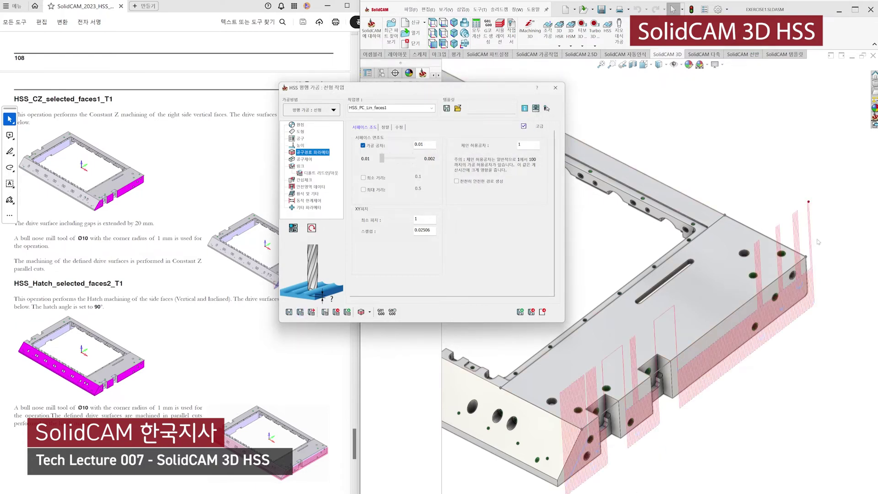
Change the operation's parallel cuts strategy from linear to 등고선 (Constant Z) and recalculate the toolpath
left_click(300, 125)
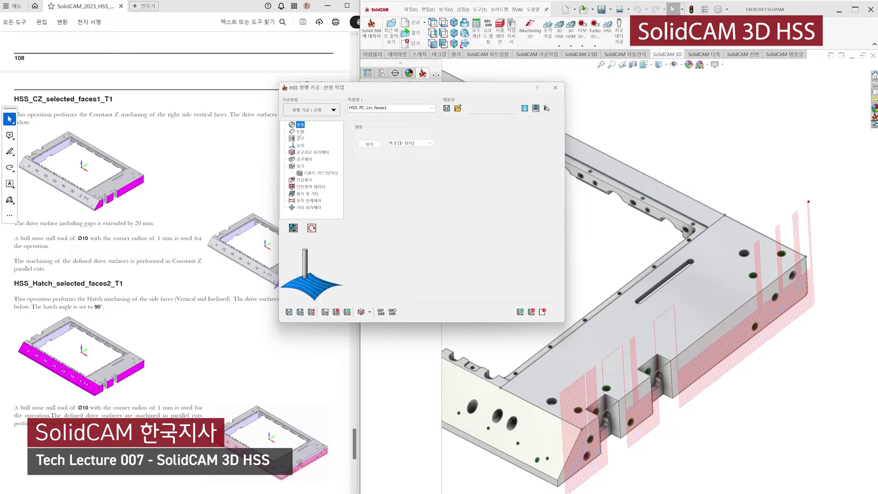
left_click(300, 132)
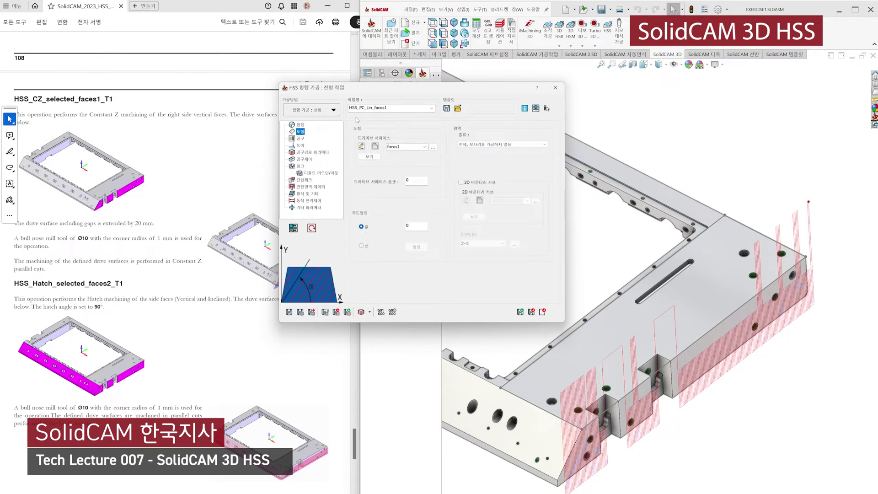
left_click(334, 110)
mouse_move(334, 125)
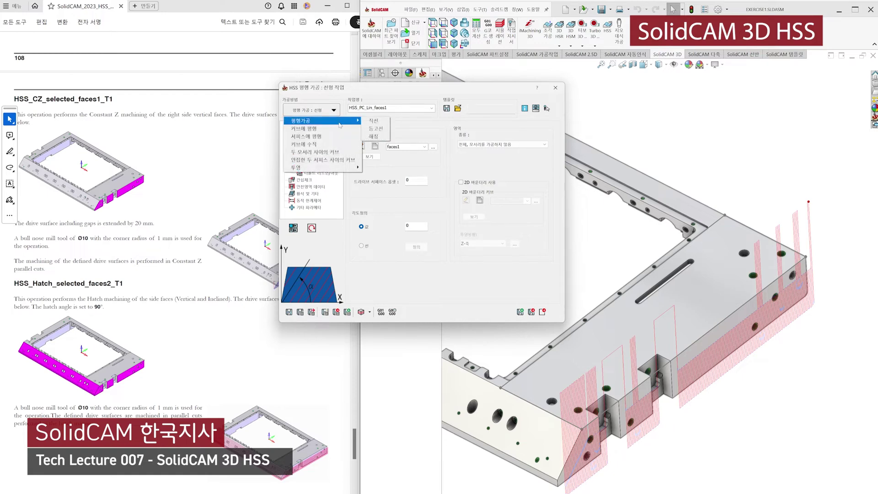
left_click(376, 128)
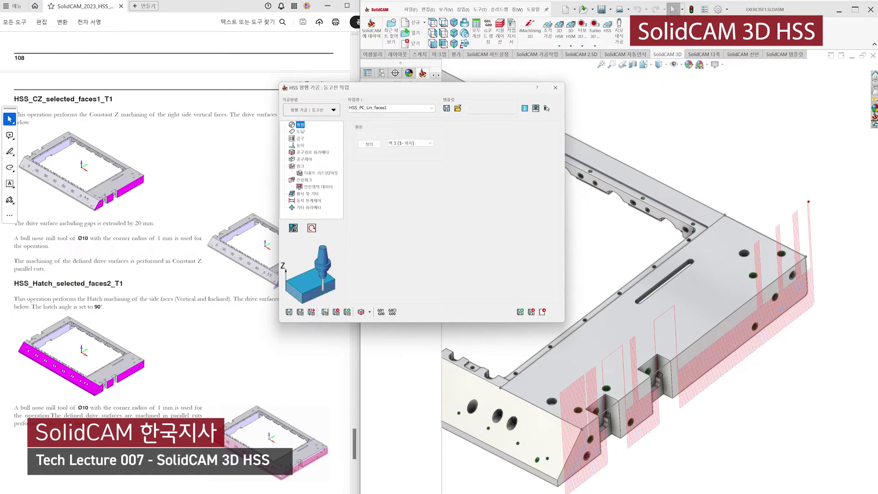
left_click(300, 131)
left_click(300, 313)
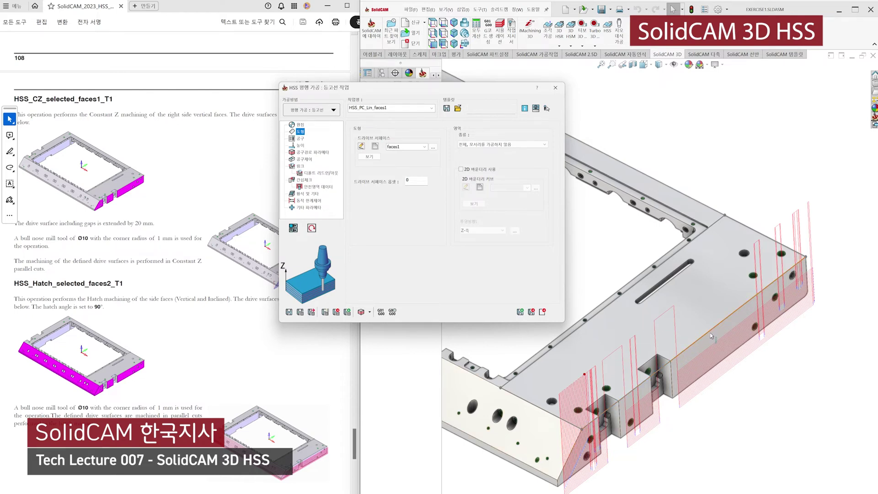
Set the Constant Z operation's link for large gaps along the cut to 직접 (Direct) and recalculate
left_click(300, 166)
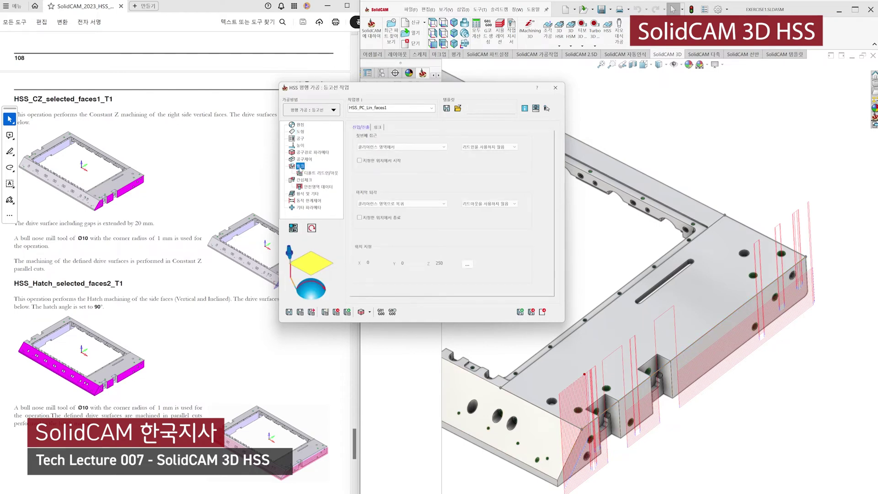
left_click(376, 128)
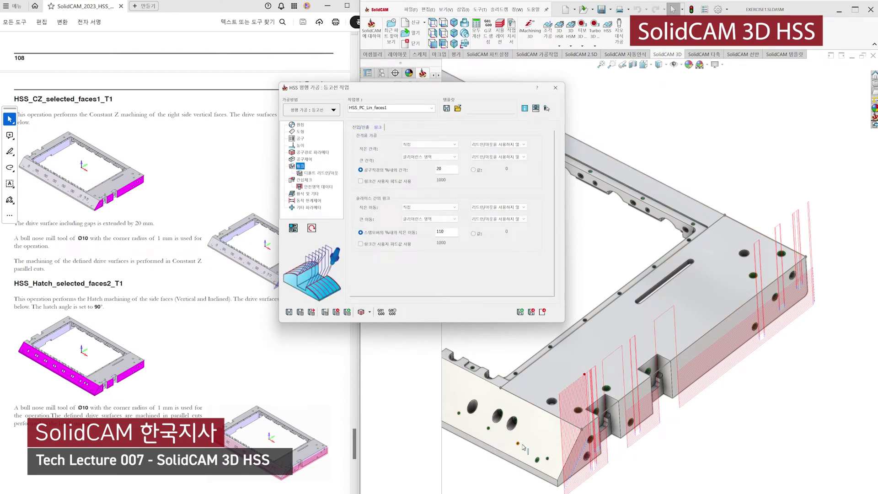
left_click(432, 157)
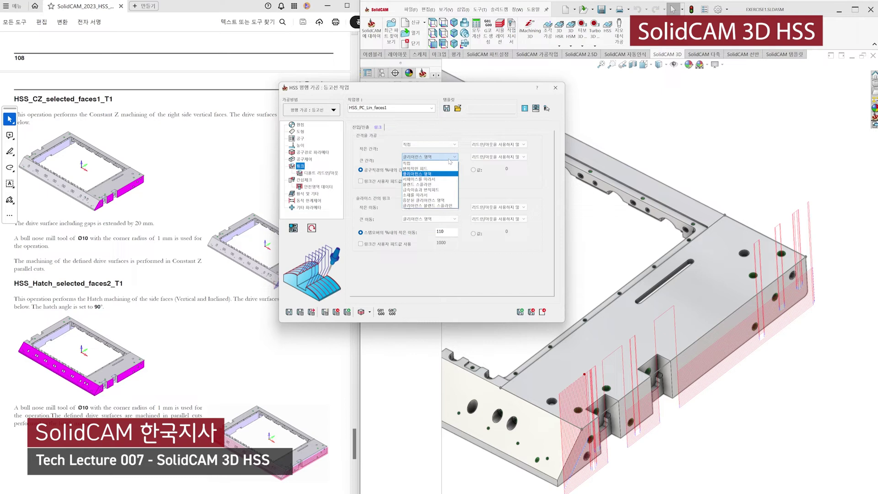
left_click(438, 164)
left_click(300, 311)
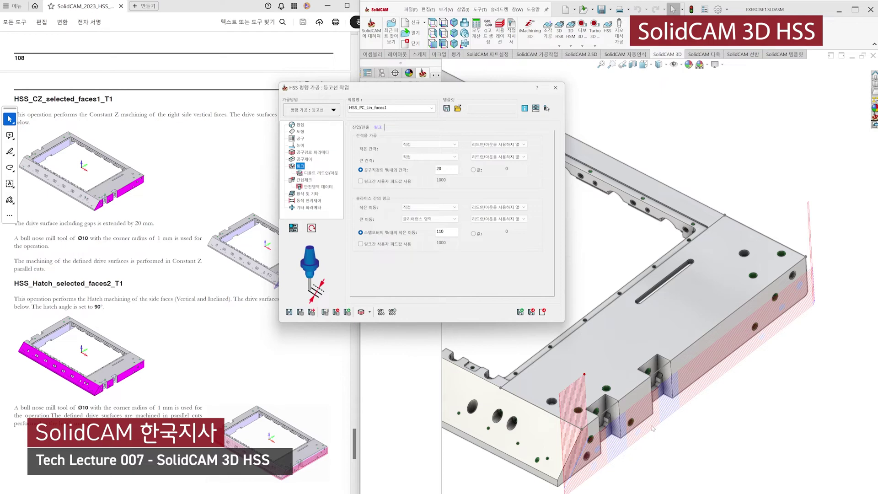
Inspect the links at the side notches and set the Constant Z operation's large moves between slices to 블렌드 스플라인 (Blend spline)
scroll(594, 435, "up", 5)
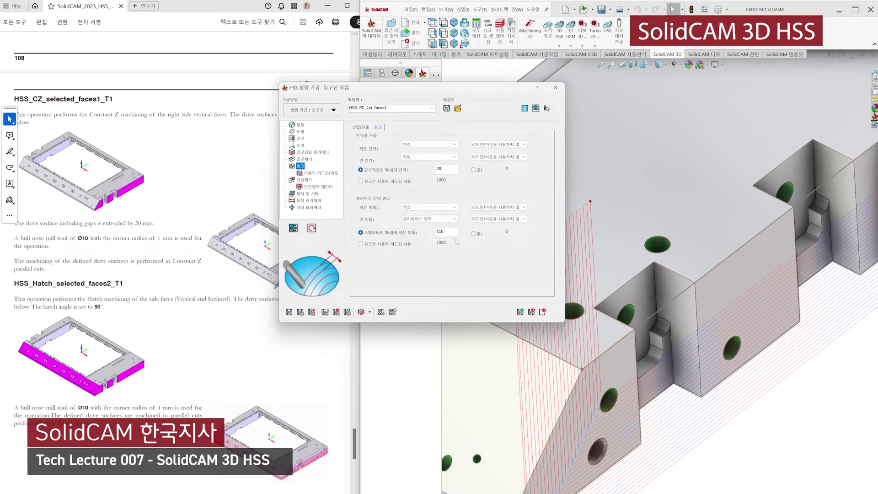
left_click(432, 219)
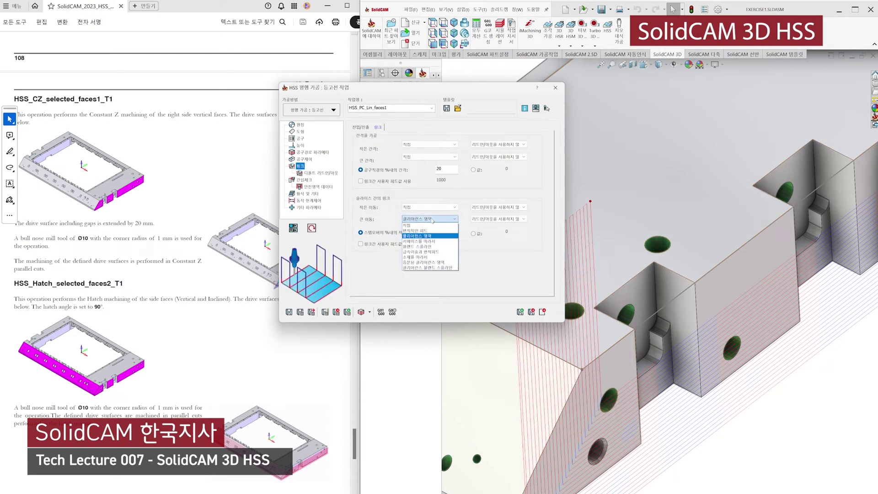
left_click(427, 247)
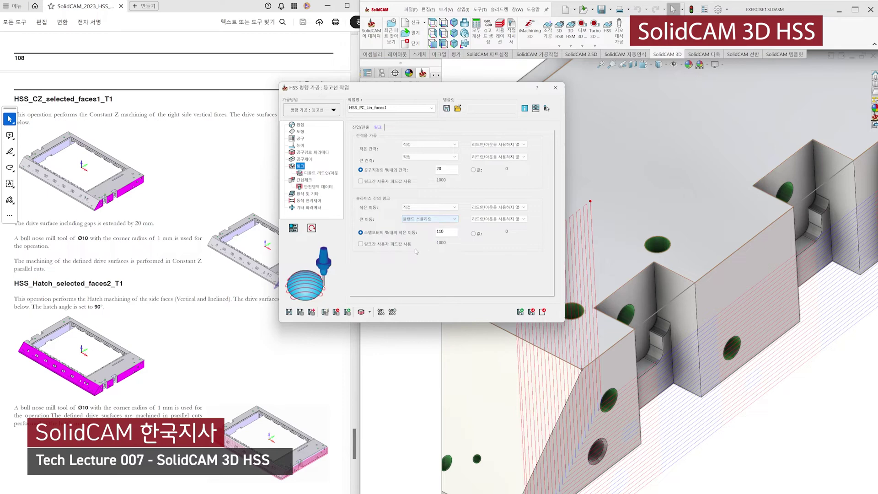
Recalculate the Constant Z toolpath and inspect the blend spline links between slices along the sloped end and side notches
left_click(301, 312)
scroll(609, 414, "down", 4)
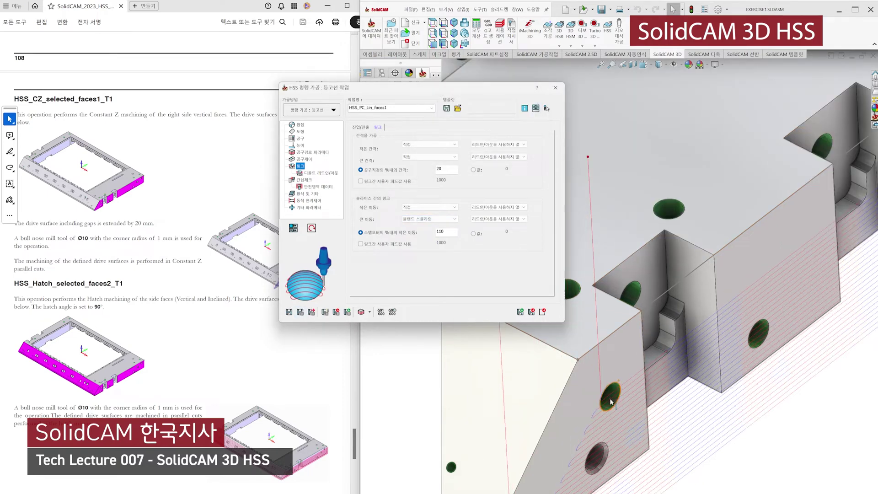
scroll(609, 414, "up", 5)
scroll(607, 365, "down", 3)
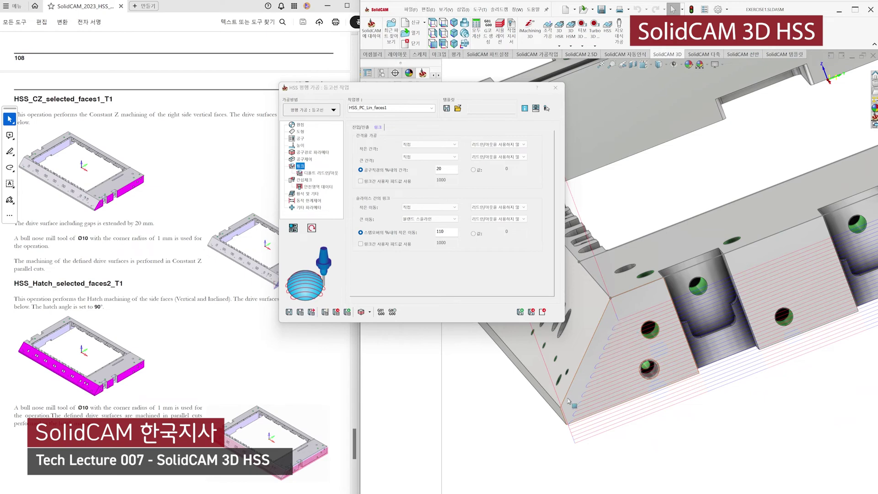
scroll(670, 387, "up", 6)
scroll(714, 273, "down", 6)
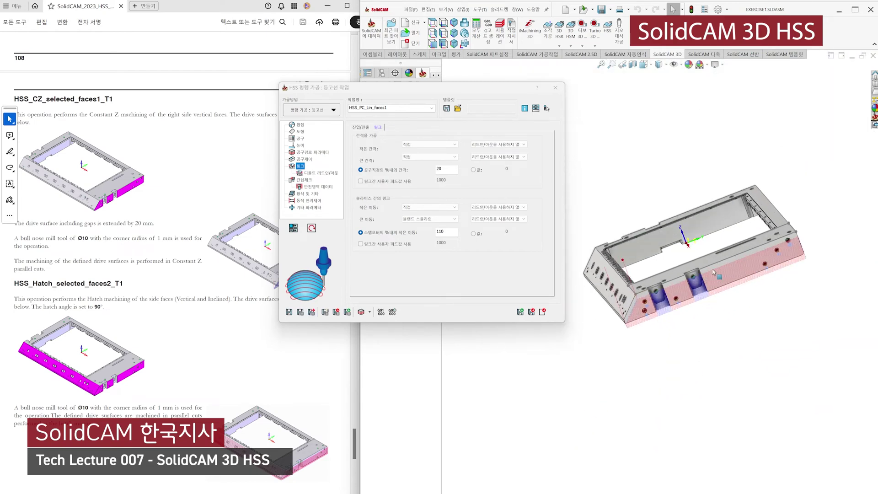
scroll(808, 273, "up", 5)
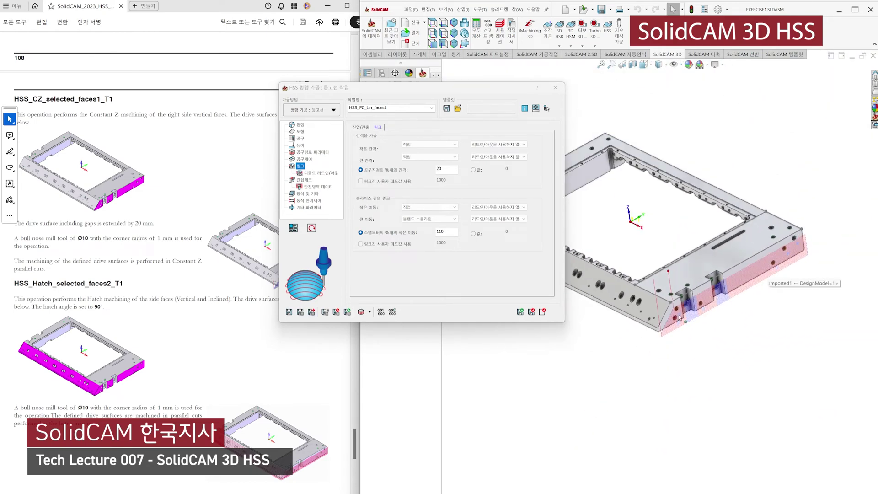
scroll(622, 316, "down", 3)
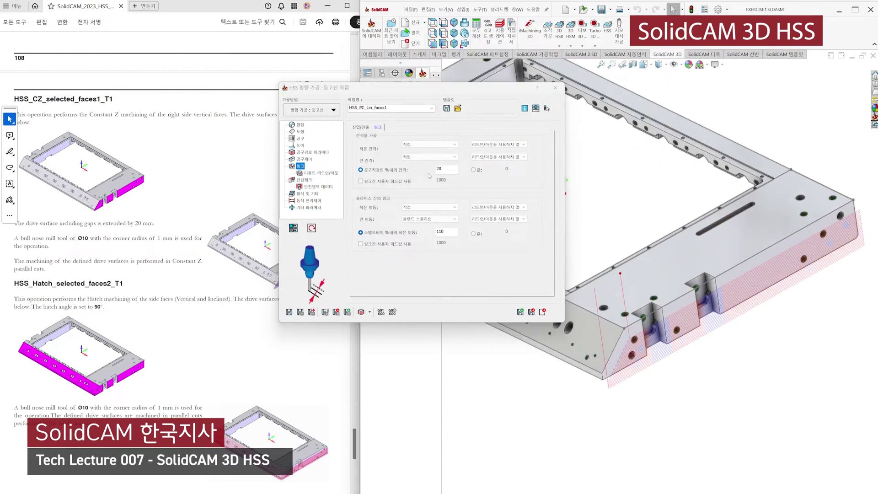
Set the Constant Z operation's first entry to 리드인 사용 (Use lead-in), recalculate and check the entry move near the sloped end
left_click(316, 173)
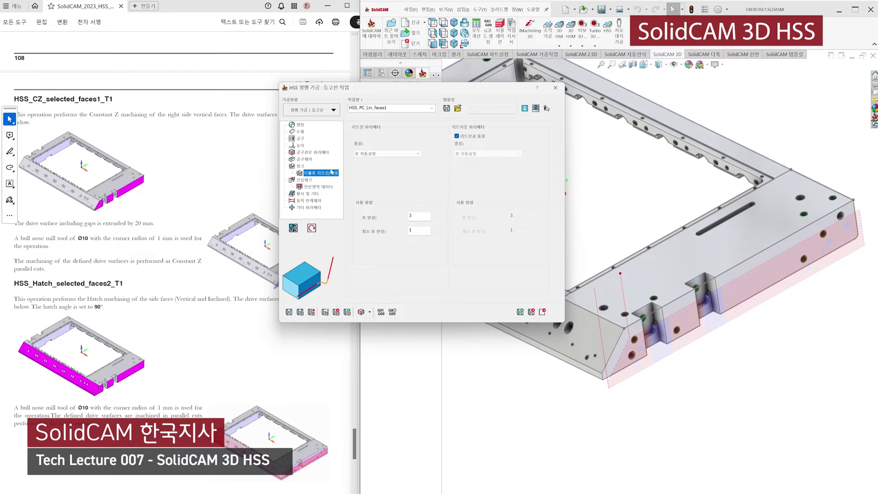
left_click(300, 166)
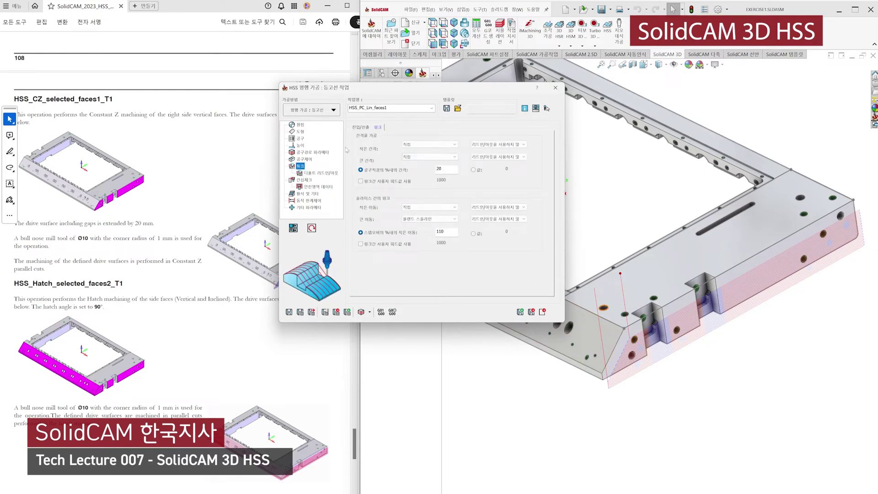
left_click(359, 128)
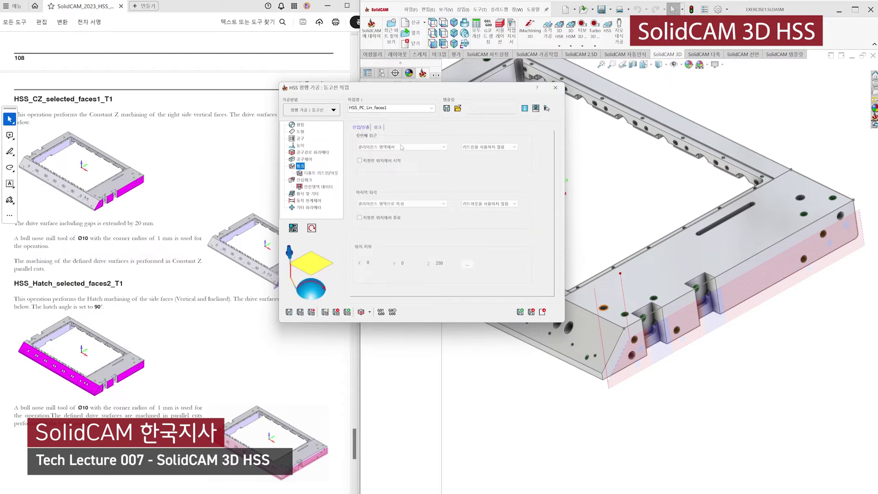
left_click(488, 147)
left_click(485, 154)
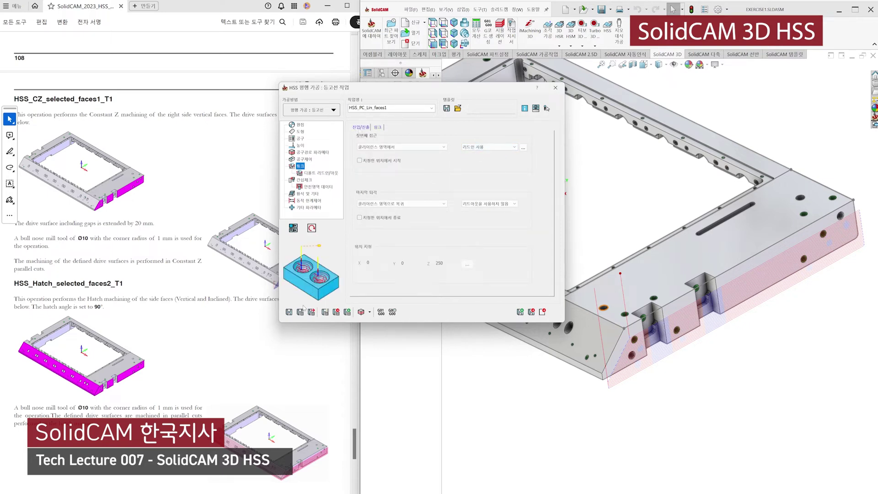
scroll(593, 312, "down", 5)
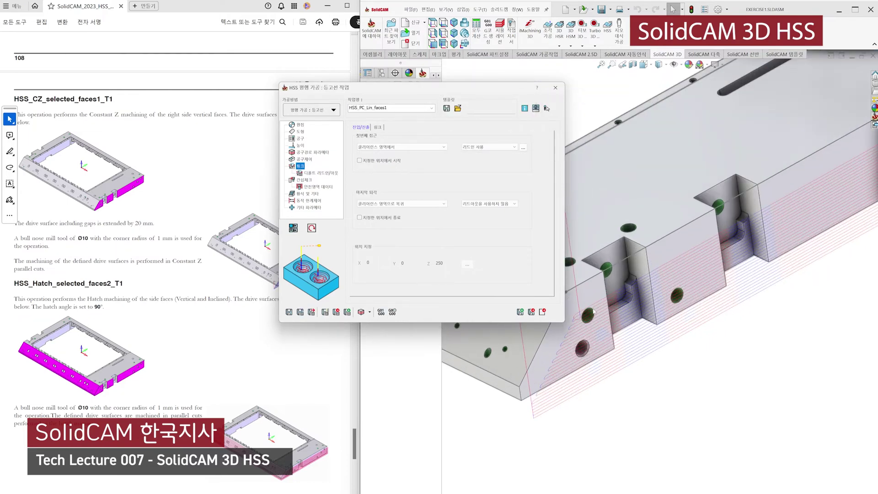
scroll(594, 312, "down", 5)
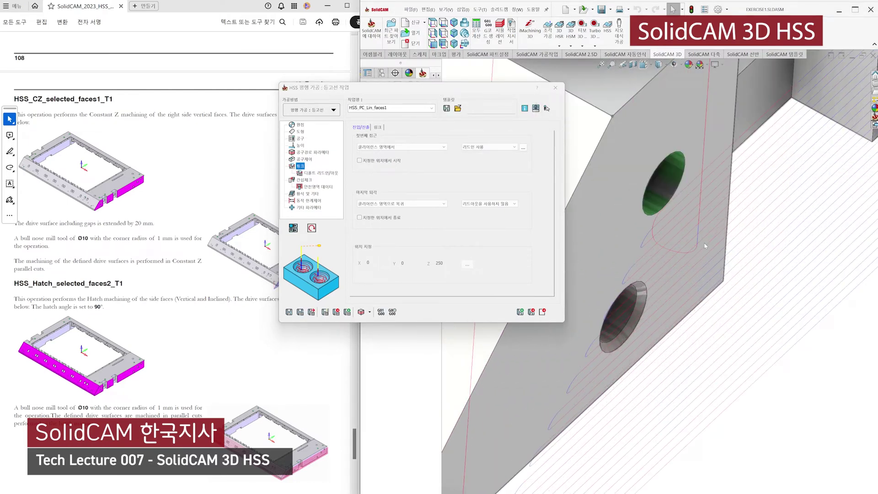
middle_click_drag(683, 226, 679, 264)
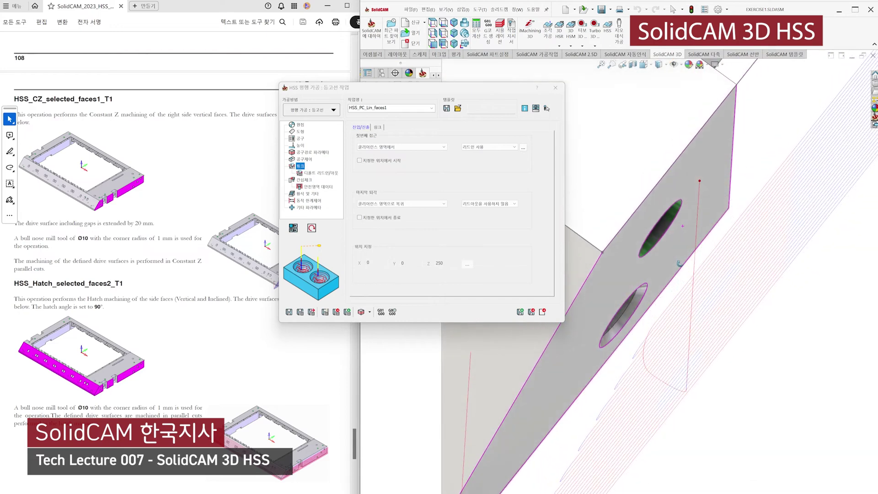
Set the large moves between slices to 리드인 사용 (Use lead-in), recalculate and inspect the links on the sloped end
left_click(331, 173)
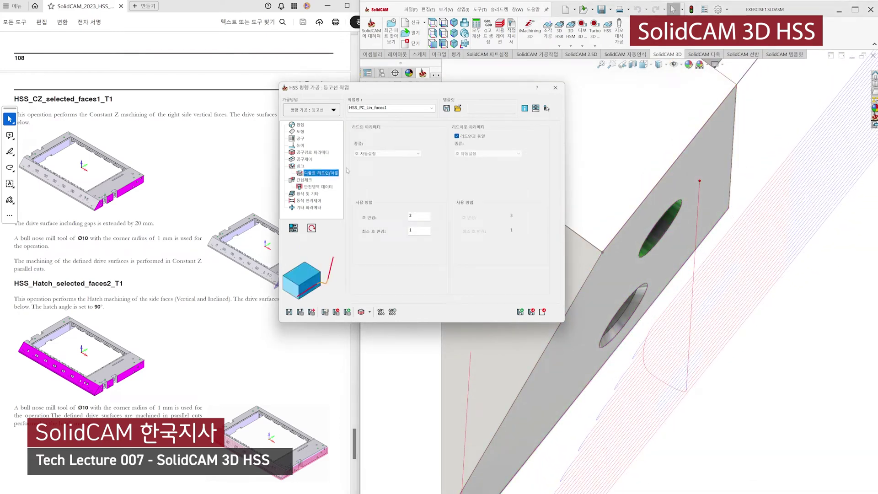
left_click(300, 166)
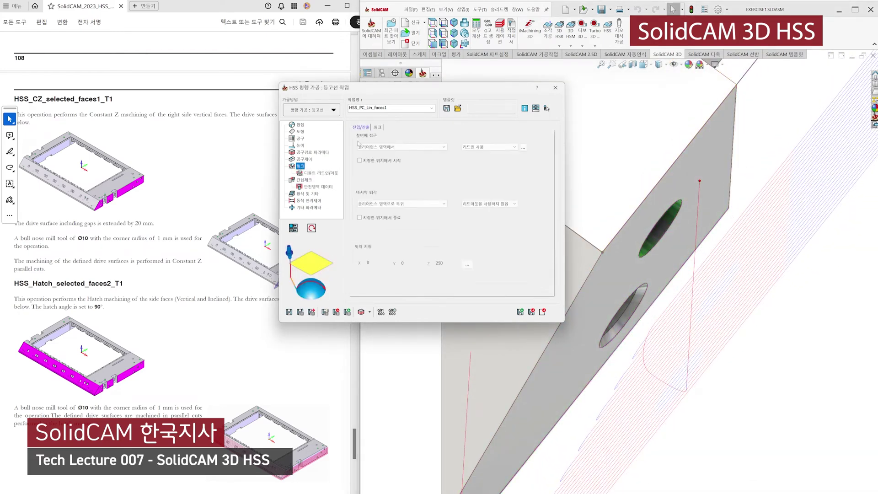
left_click(380, 127)
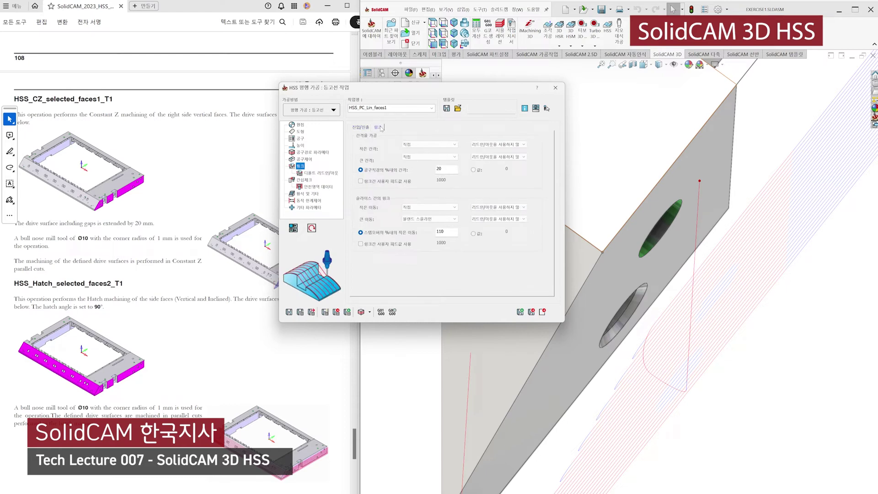
left_click(487, 219)
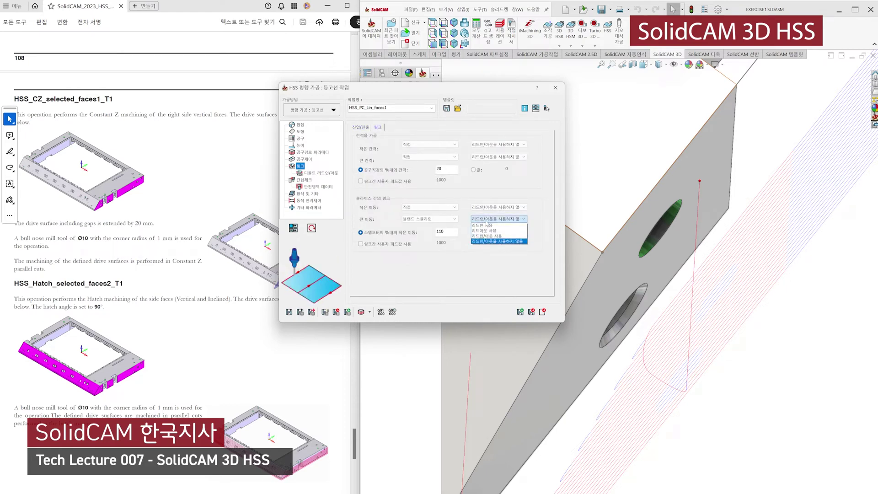
left_click(486, 226)
left_click(300, 313)
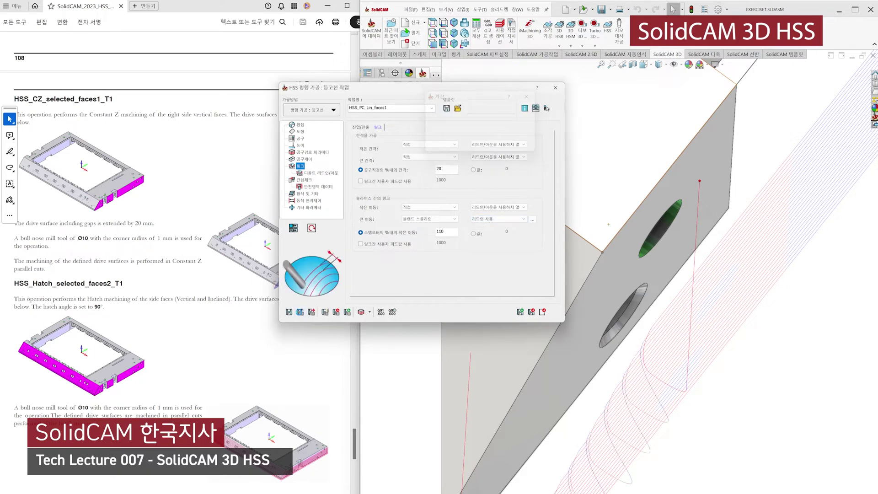
scroll(661, 290, "up", 6)
middle_click_drag(661, 313, 646, 245)
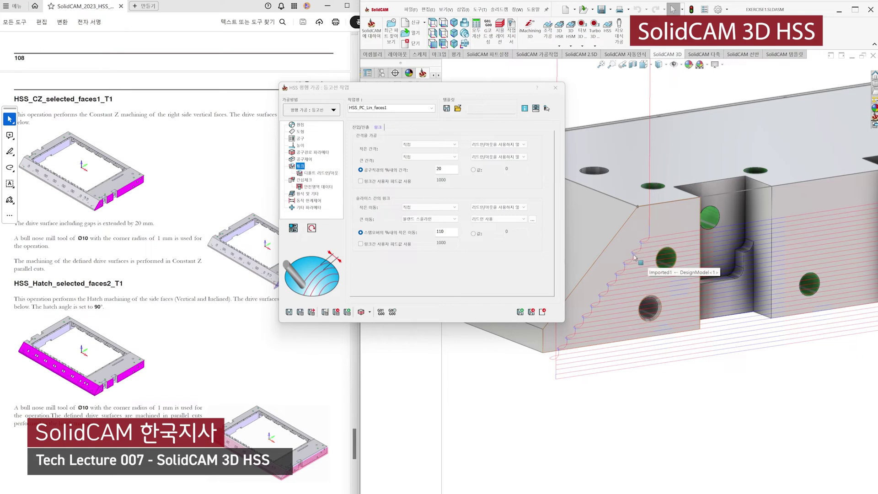
middle_click_drag(633, 287, 634, 319)
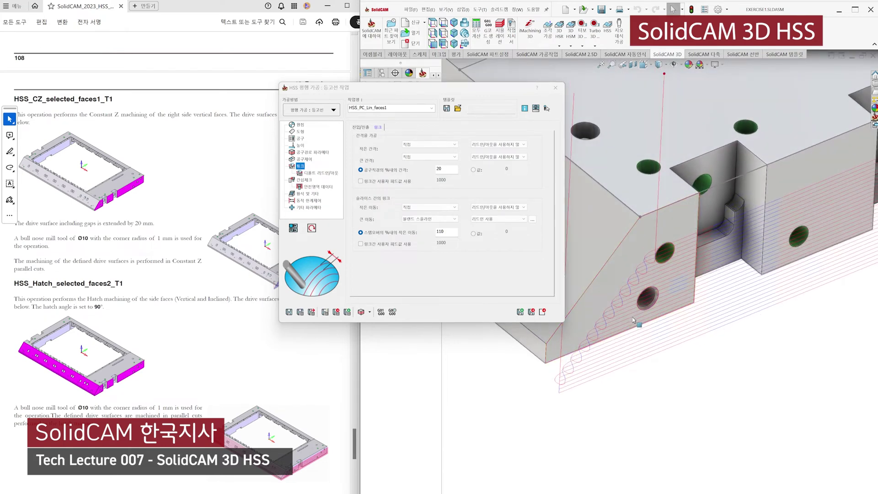
scroll(633, 320, "up", 5)
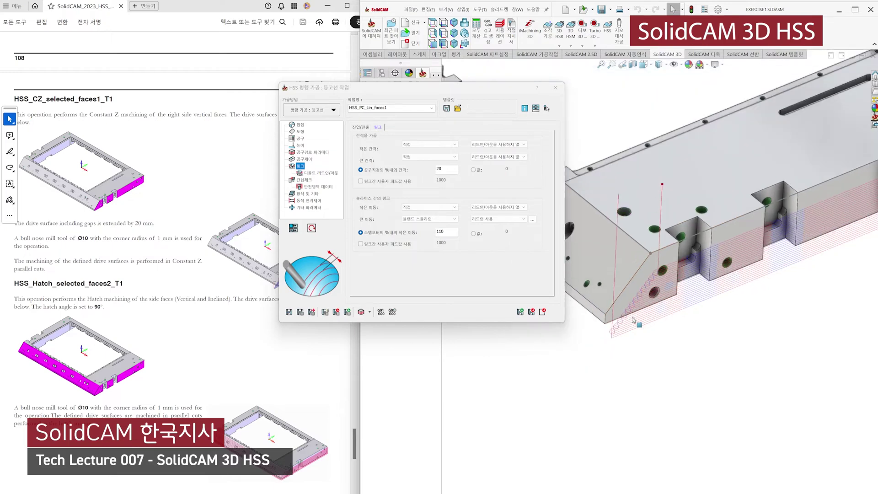
scroll(816, 230, "down", 5)
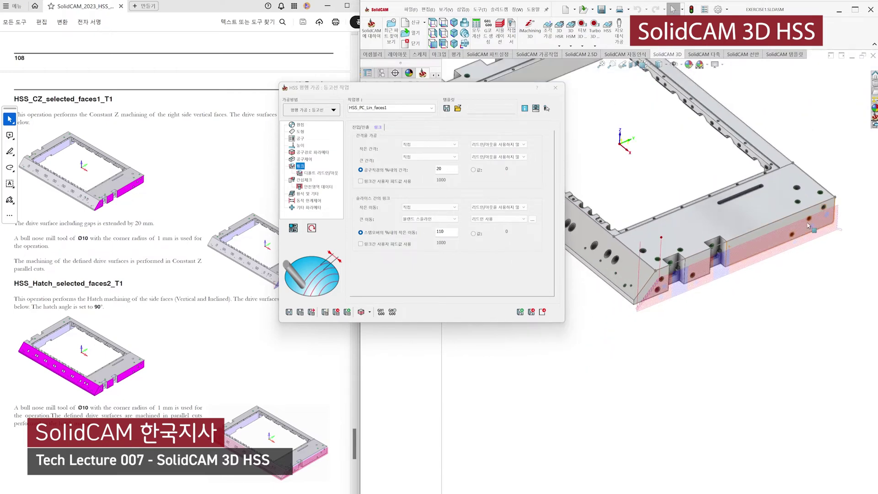
Set both large and small moves between slices to 리드인/아웃 사용 (Use lead-in/out), recalculate and close the Constant Z operation
left_click(499, 207)
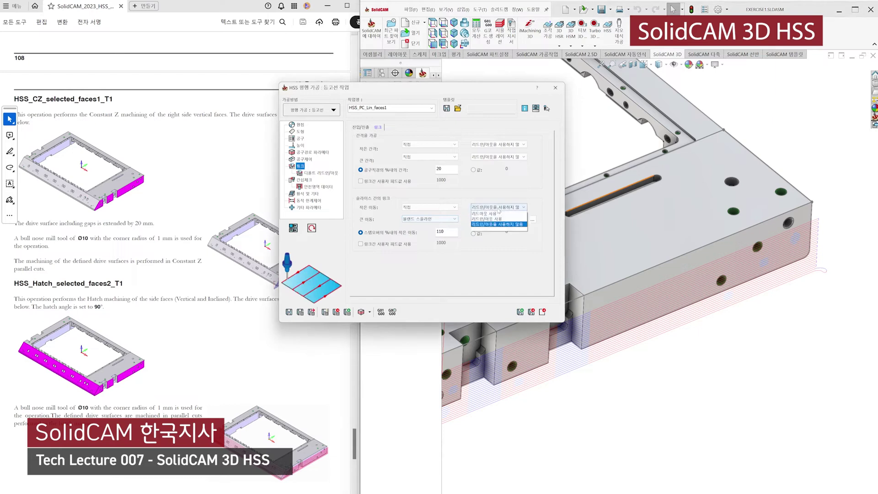
left_click(499, 208)
left_click(498, 219)
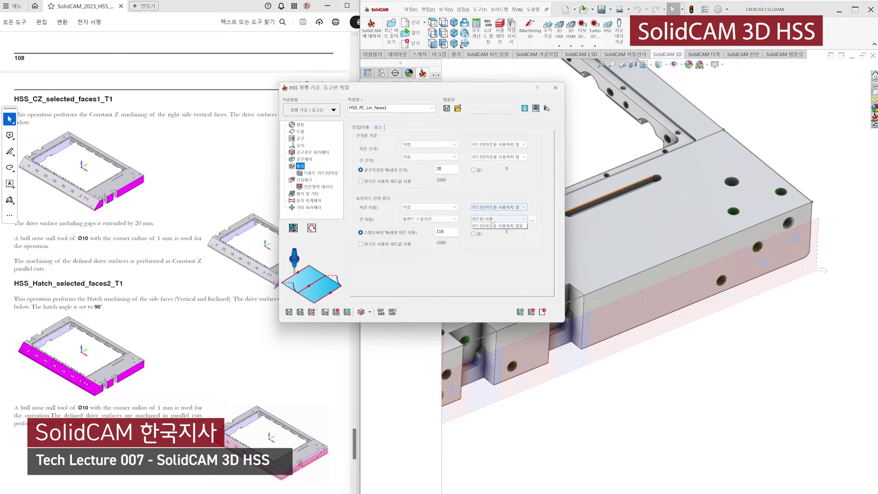
left_click(489, 236)
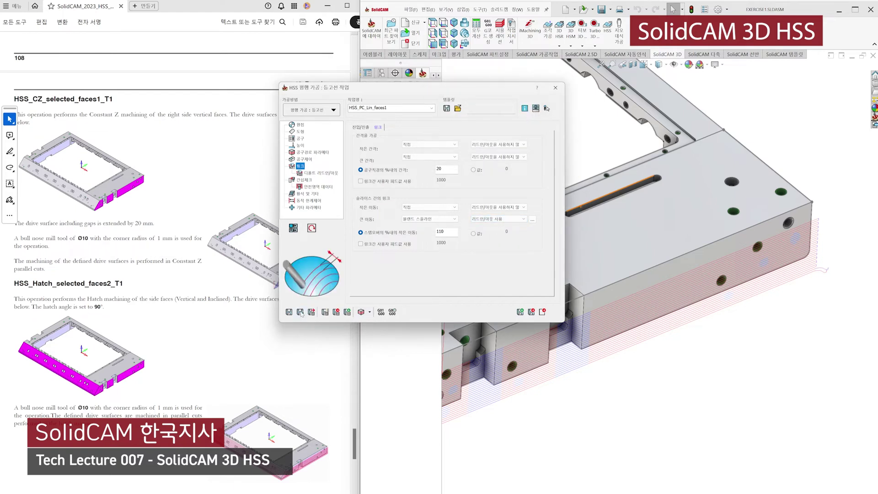
left_click(499, 207)
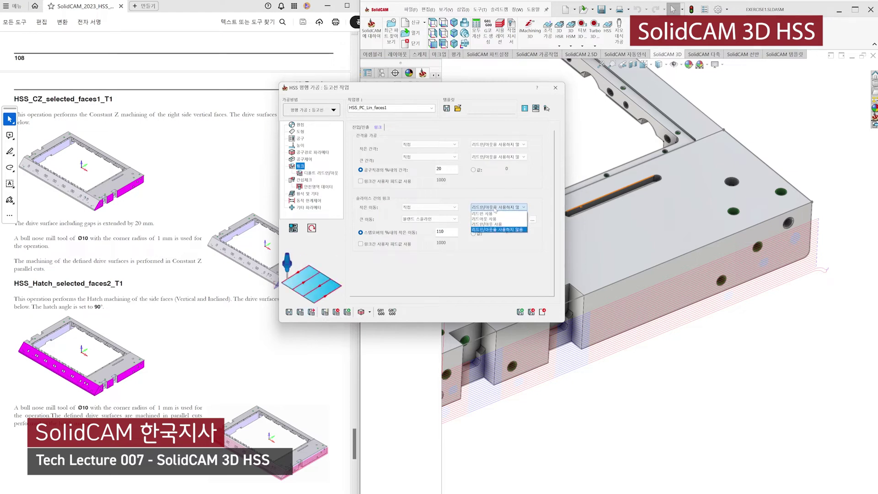
left_click(490, 226)
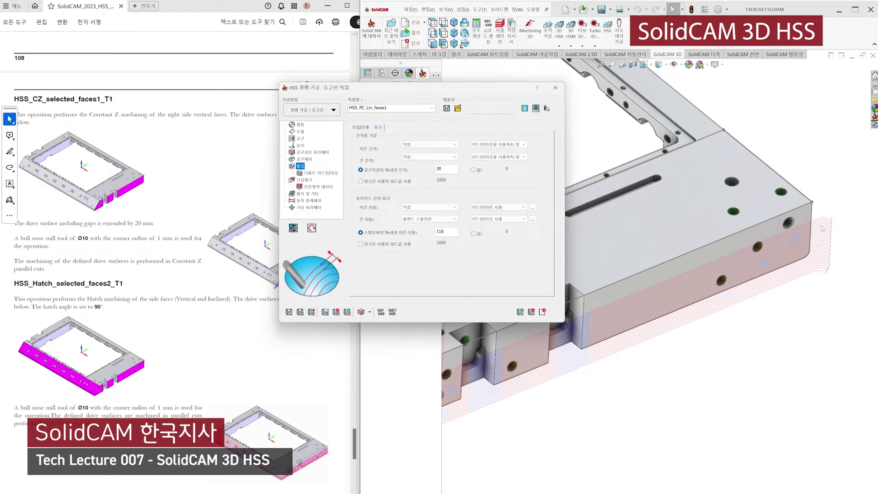
middle_click_drag(812, 253, 792, 293)
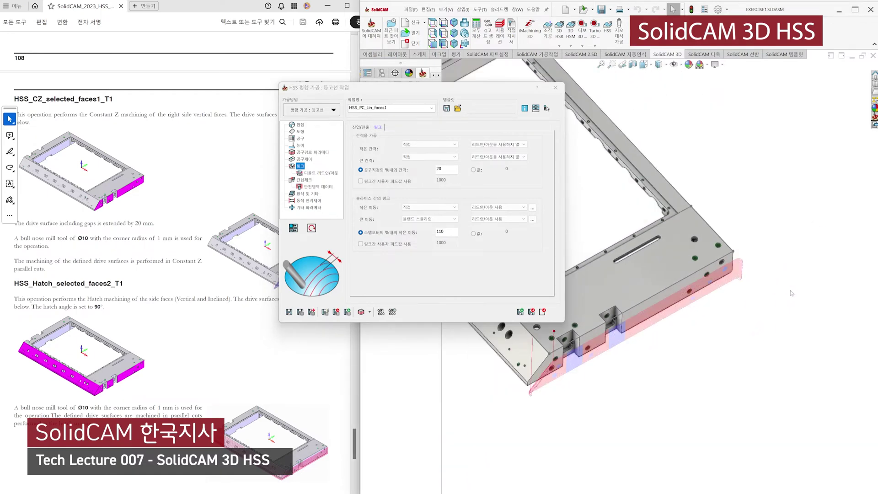
left_click(556, 87)
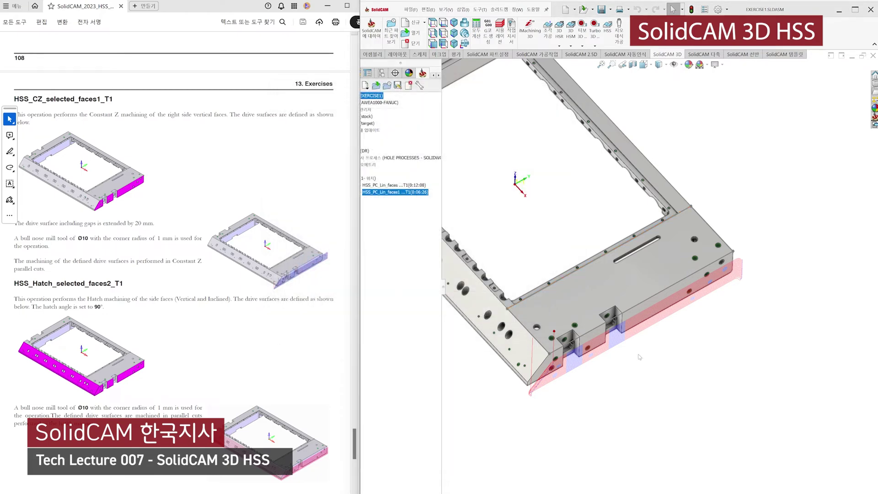
key("f")
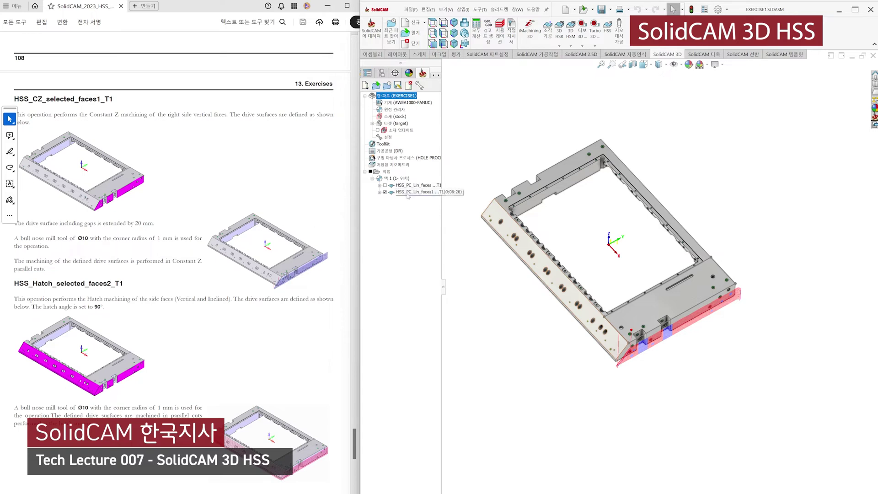
Create a new HSS operation, change its parallel cuts strategy from Constant Z to 해치 (Hatch) and open its geometry settings
left_click(609, 27)
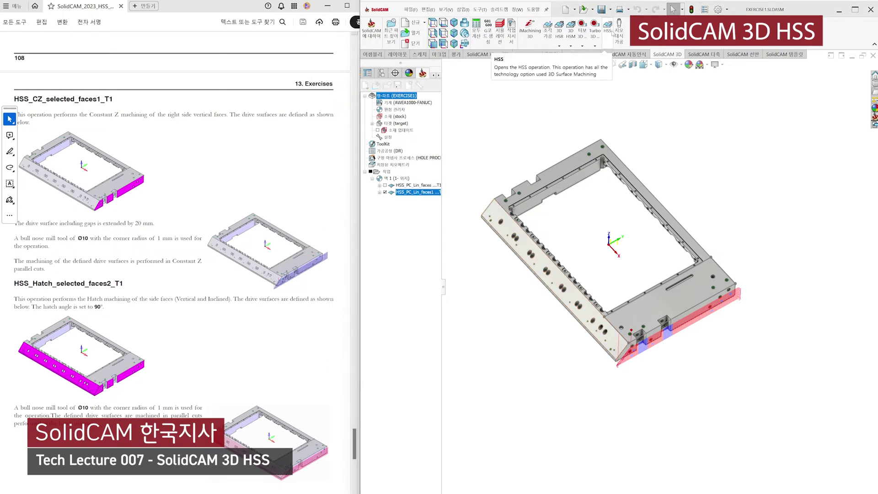
left_click(299, 133)
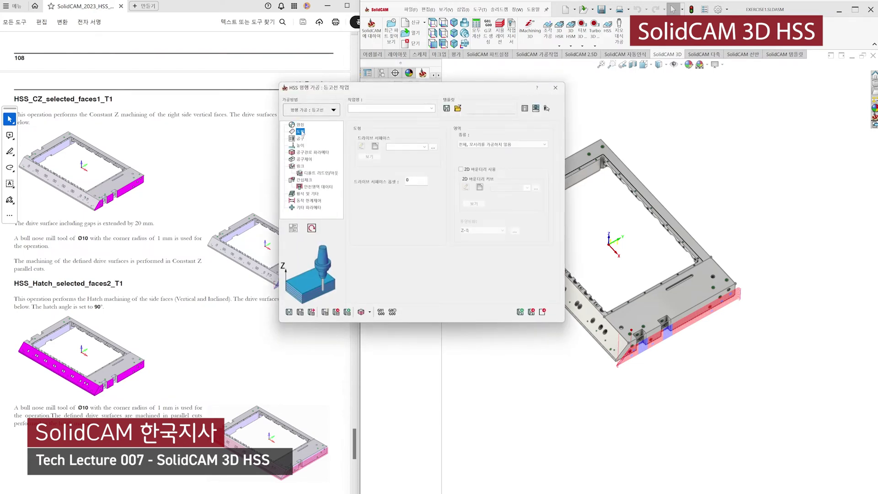
left_click_drag(337, 94, 324, 75)
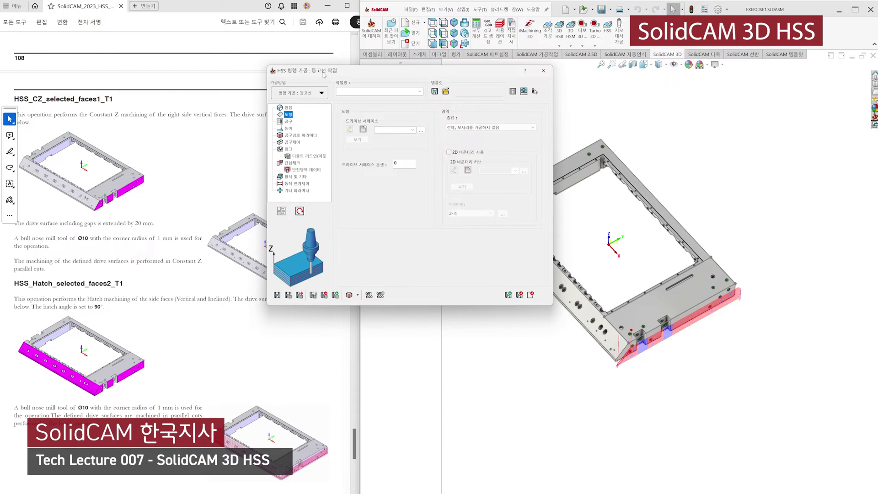
left_click(314, 97)
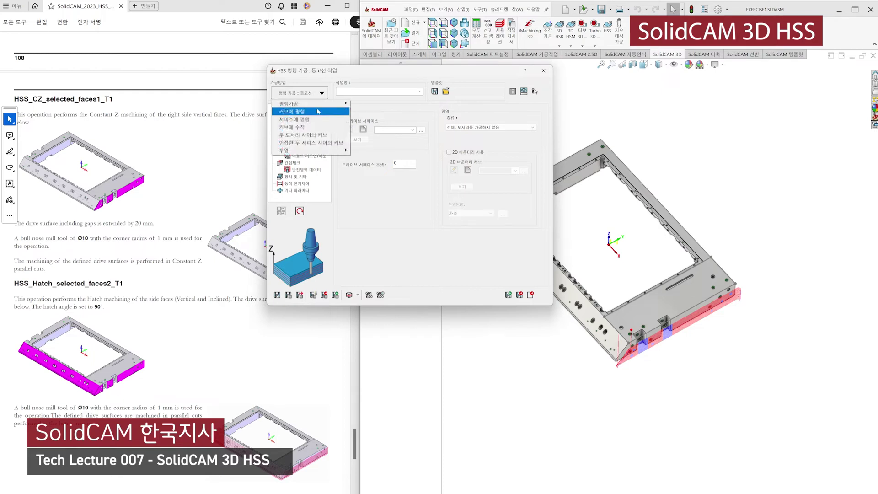
mouse_move(344, 104)
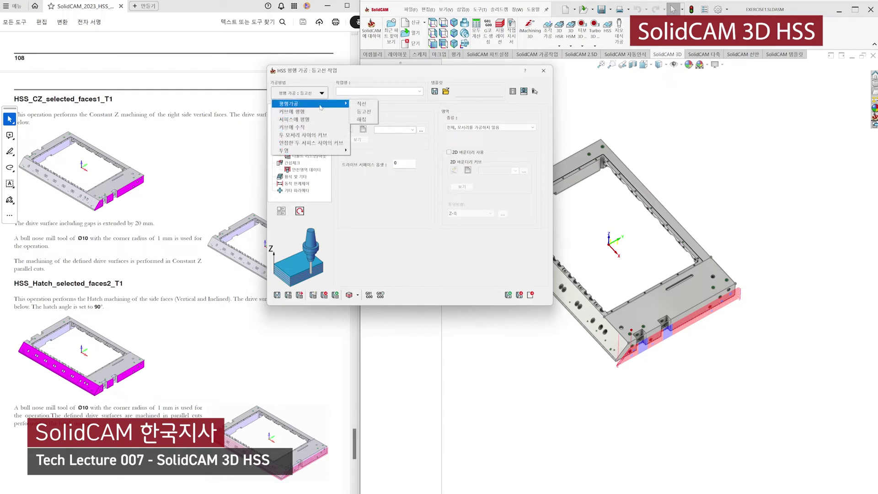
left_click(363, 119)
left_click(288, 114)
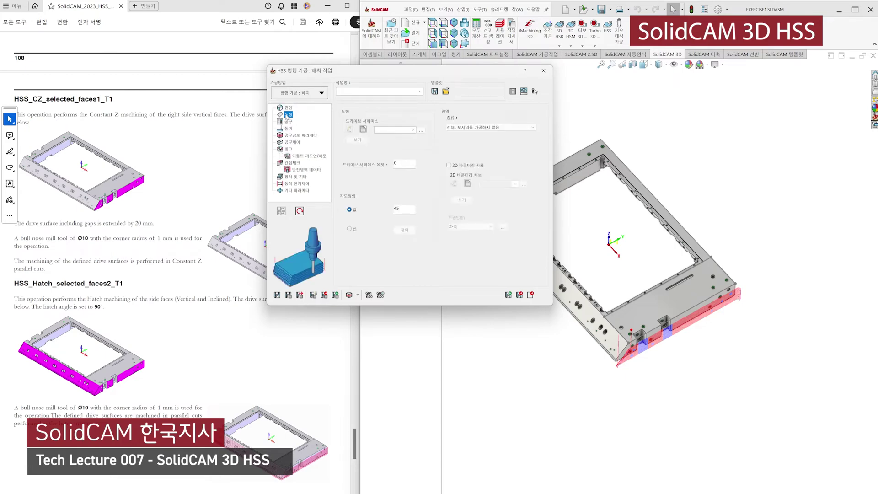
Define the Hatch operation's drive surfaces from the inclined side face and the vertical face below it, and set the angle to 90
left_click(364, 129)
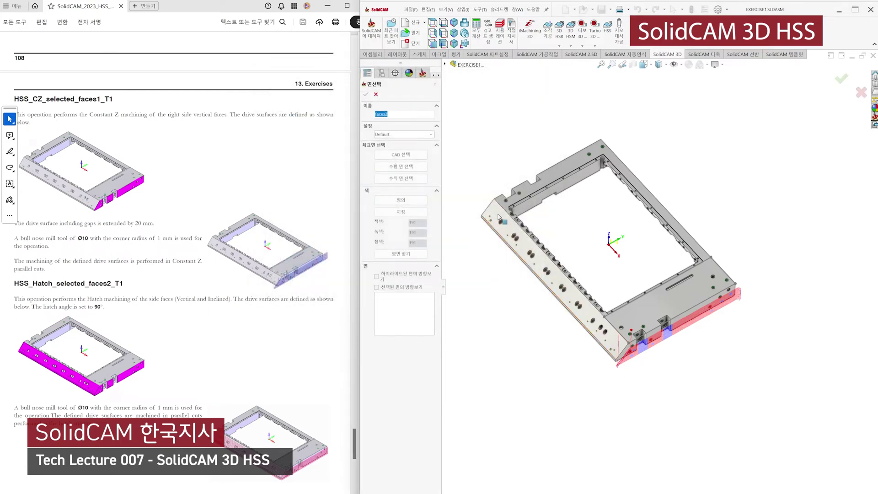
left_click(499, 217)
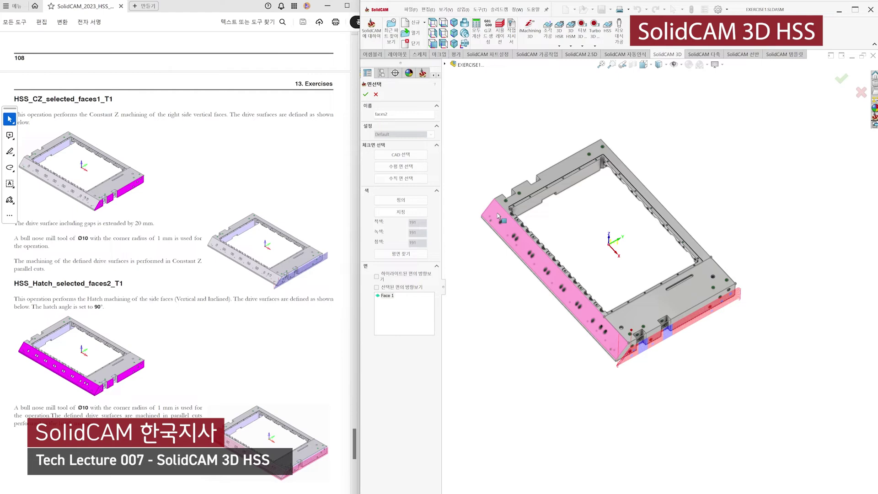
scroll(652, 380, "down", 6)
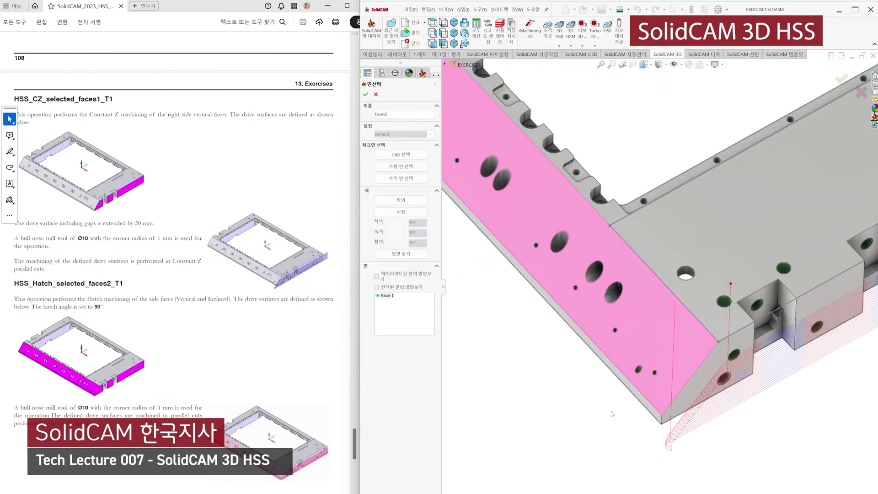
left_click(651, 380)
scroll(652, 380, "up", 5)
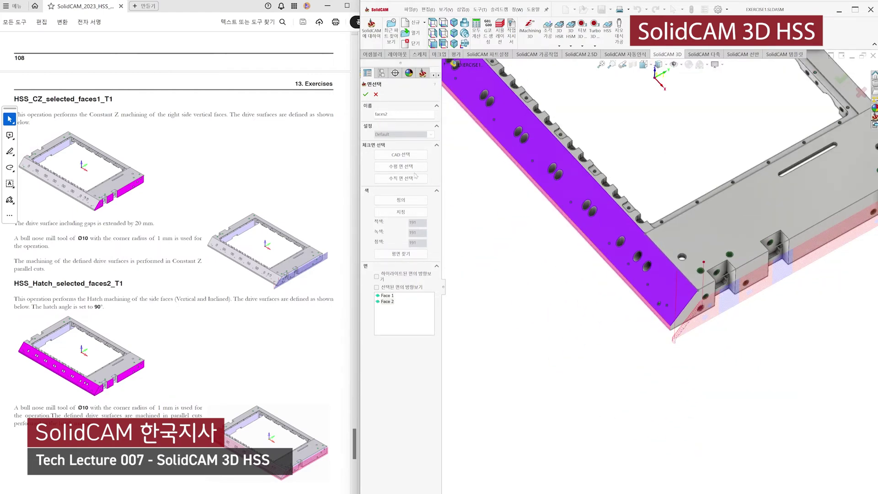
left_click(366, 94)
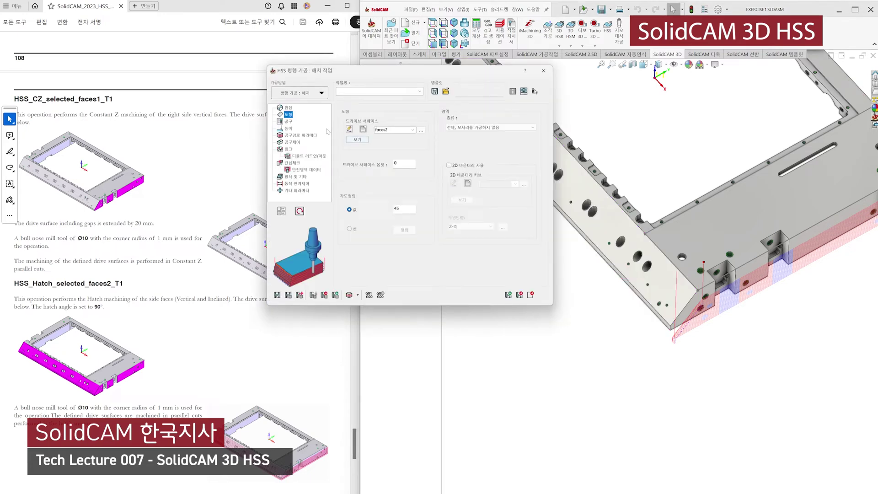
double_click(409, 209)
type("90")
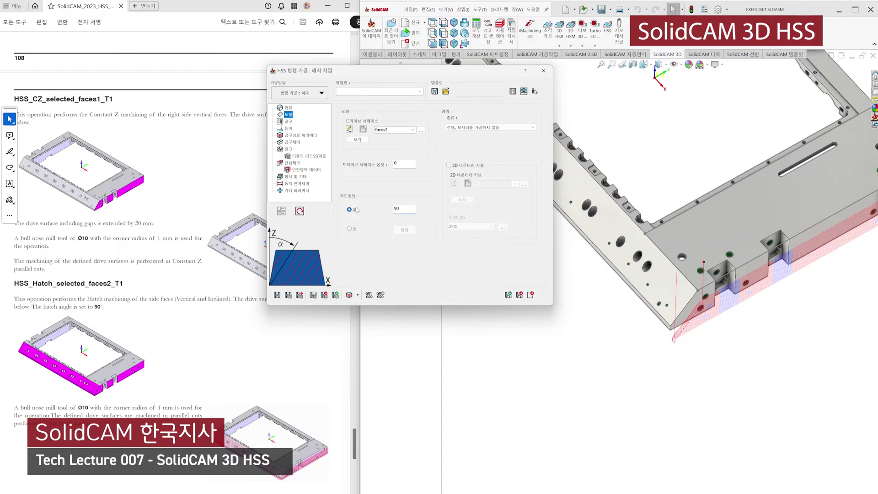
Assign tool 1, the 10 mm BALL NOSE, to the Hatch operation, calculate it and inspect the toolpath on the side faces
left_click(288, 121)
left_click(386, 243)
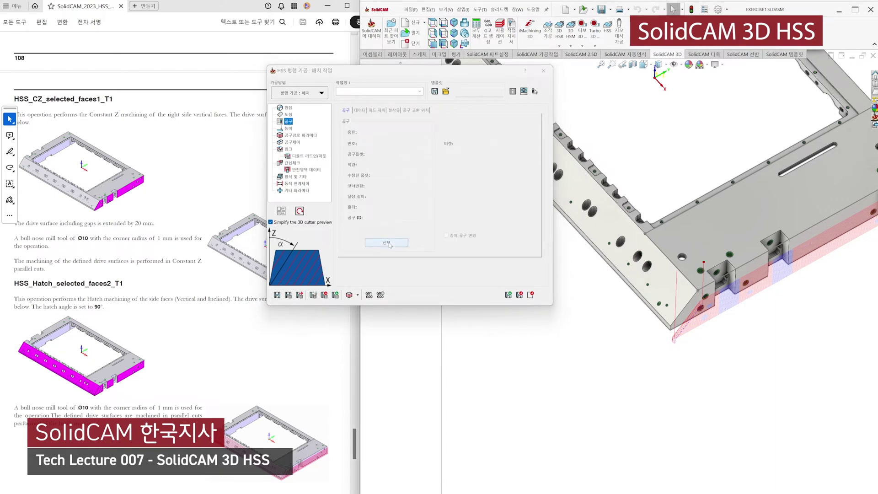
double_click(231, 125)
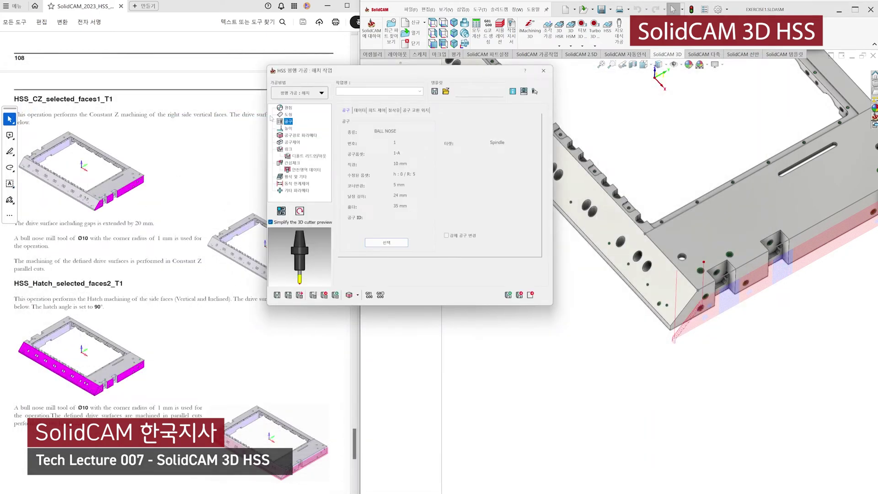
left_click(287, 134)
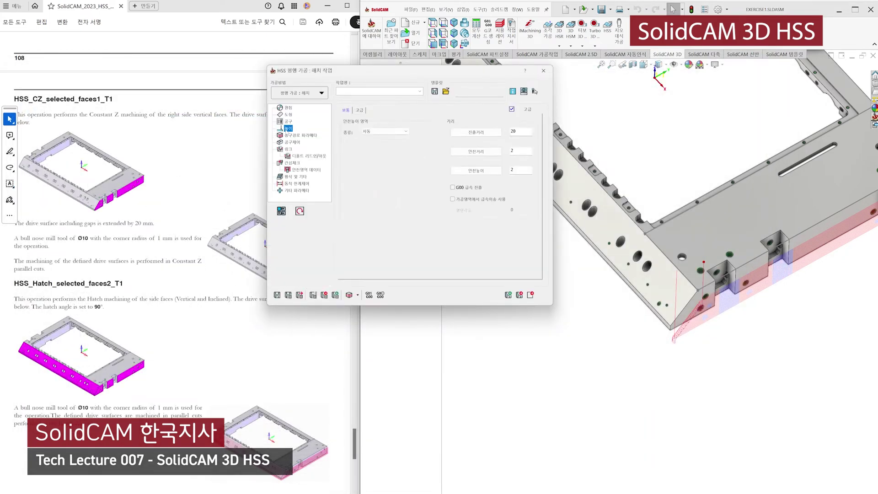
left_click(288, 295)
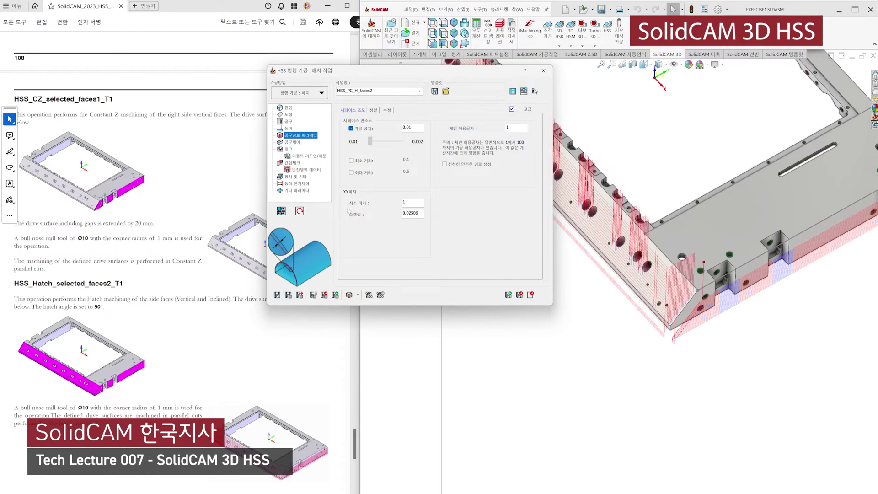
scroll(647, 266, "up", 5)
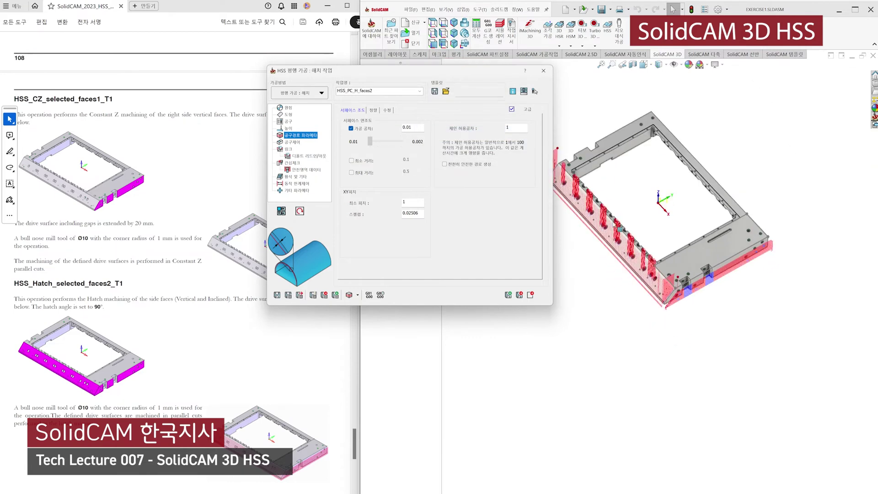
scroll(589, 213, "down", 3)
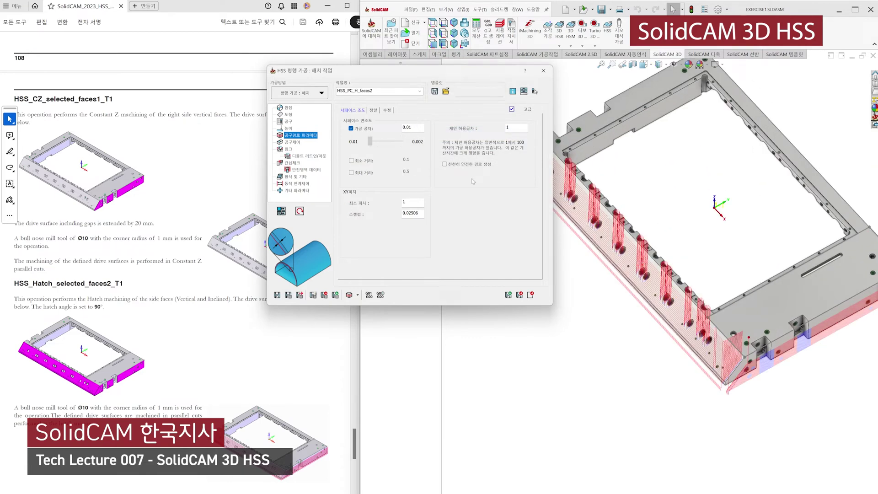
Set the link for large gaps along the cut to 직접 (Direct), recalculate and inspect the passes across the holes
left_click(289, 149)
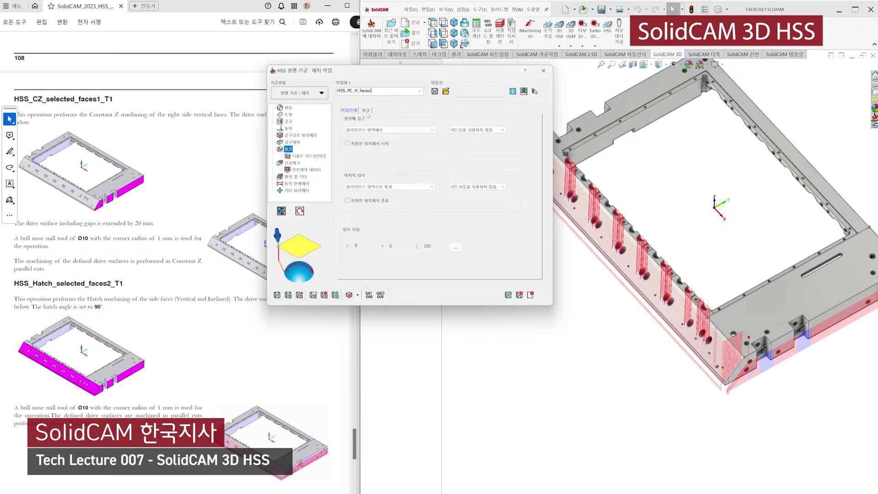
left_click(366, 111)
left_click(403, 140)
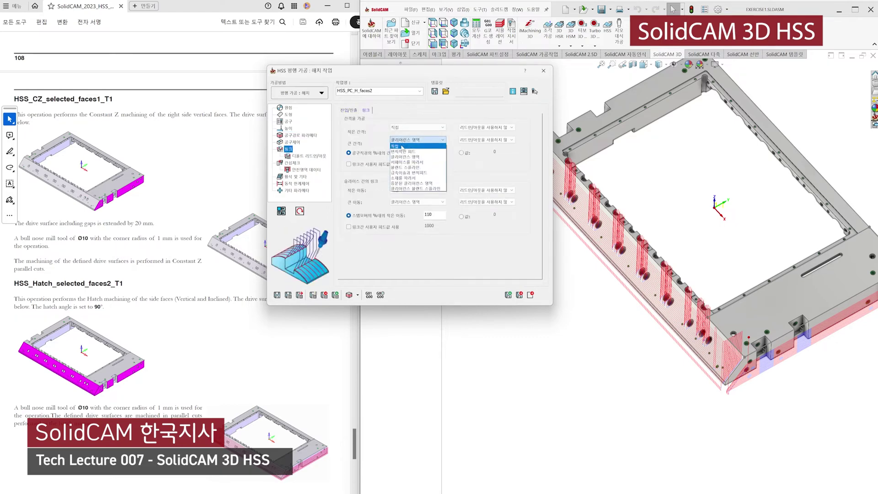
left_click(401, 146)
scroll(609, 246, "down", 3)
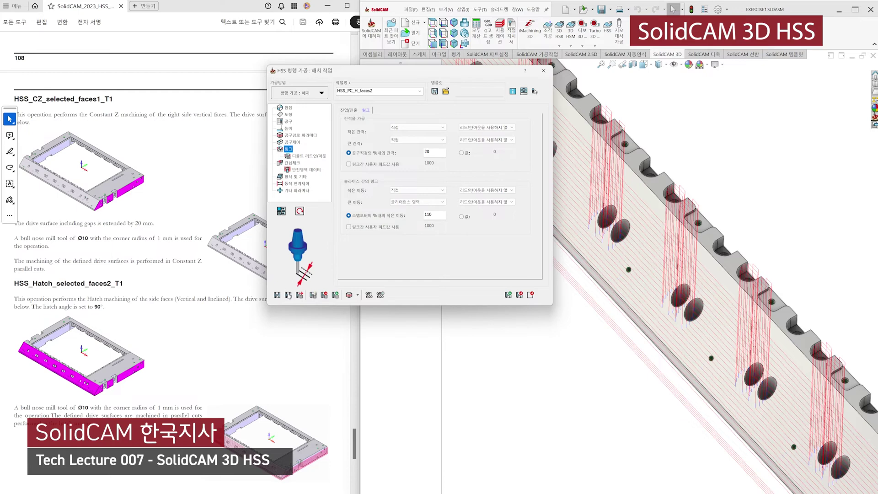
scroll(677, 299, "up", 5)
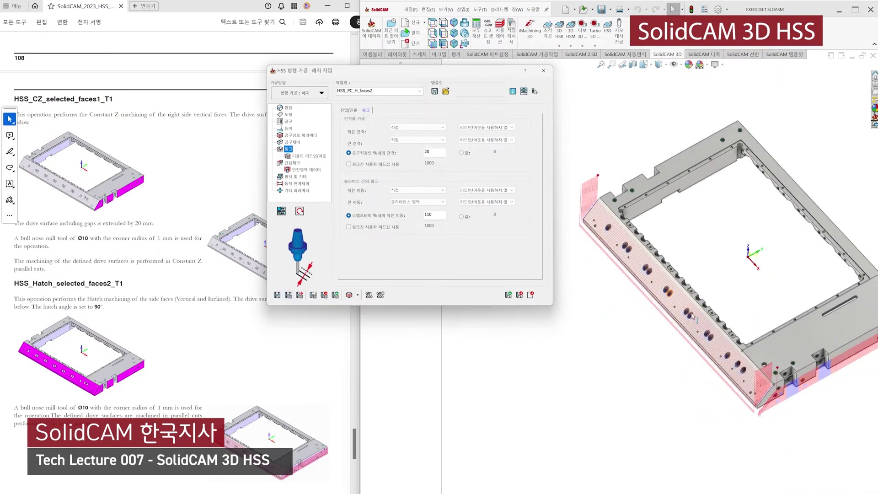
Try 블렌드 스플라인 (Blend spline) for the large moves between slices, recalculate and inspect the links at the face's end
left_click(426, 202)
left_click(419, 229)
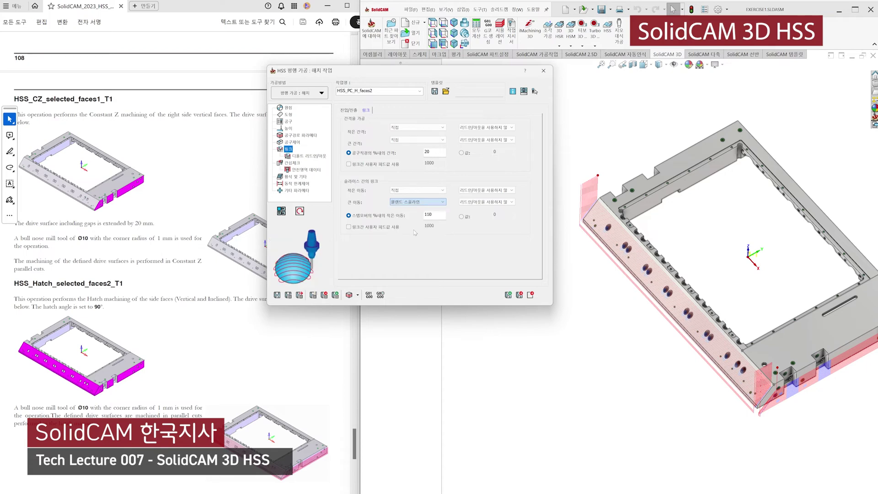
left_click(289, 296)
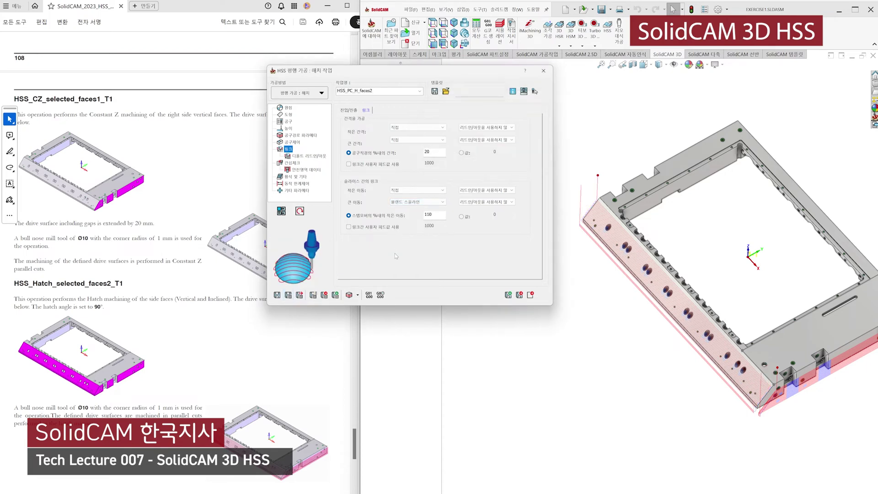
scroll(614, 196, "down", 5)
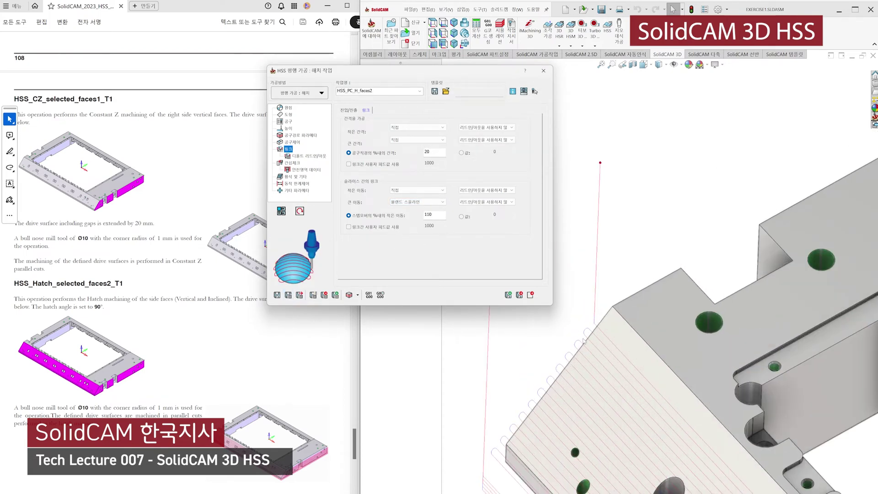
Set the large moves between slices to 직접 (Direct), recalculate and inspect the links at both ends of the inclined face
left_click(417, 202)
left_click(413, 208)
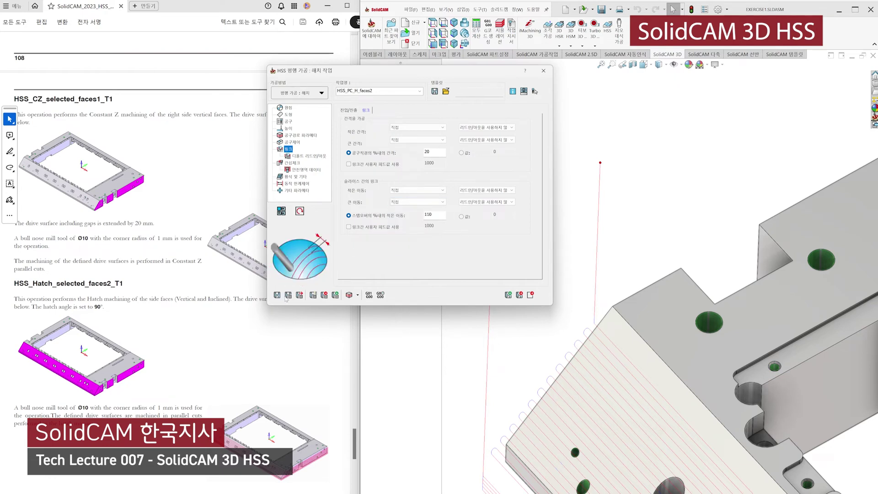
scroll(616, 321, "down", 3)
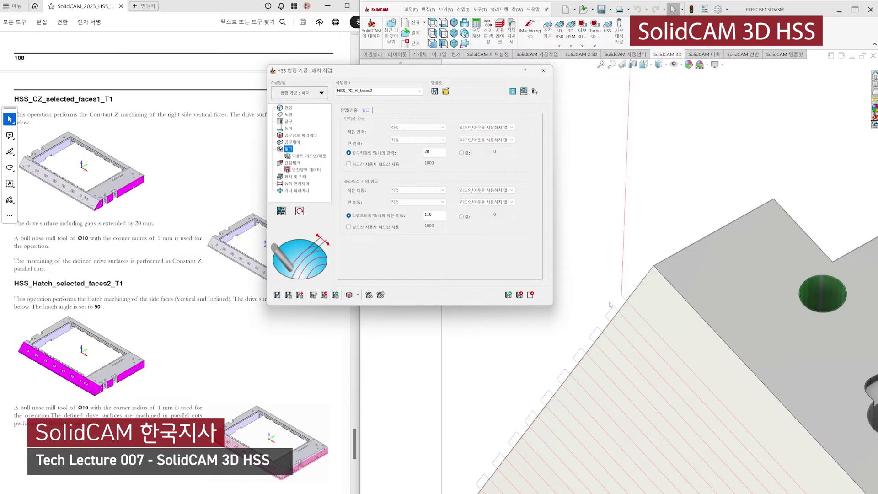
scroll(576, 358, "up", 6)
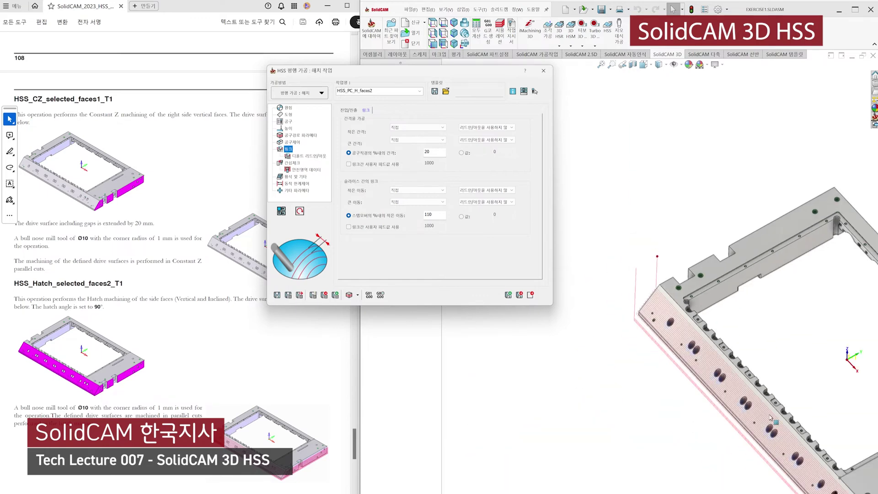
scroll(763, 414, "up", 5)
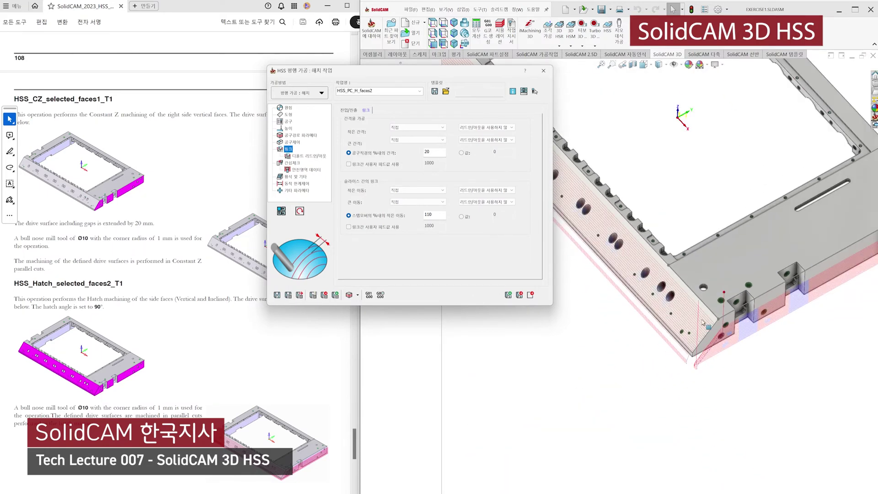
scroll(724, 347, "down", 4)
scroll(724, 347, "down", 5)
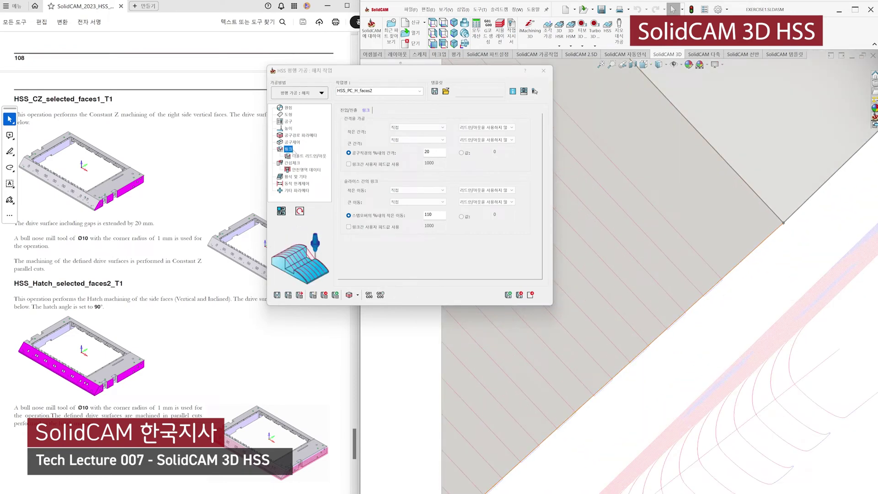
Enable 연장/잘라내기 (Extend/Trim) for the toolpath, define the start and end extensions along the path by 값 (Value), and recalculate
left_click(293, 135)
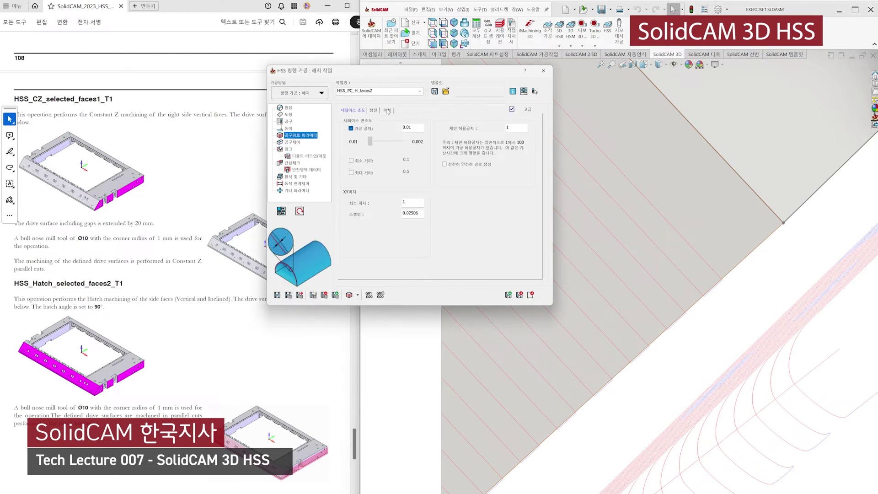
left_click(388, 110)
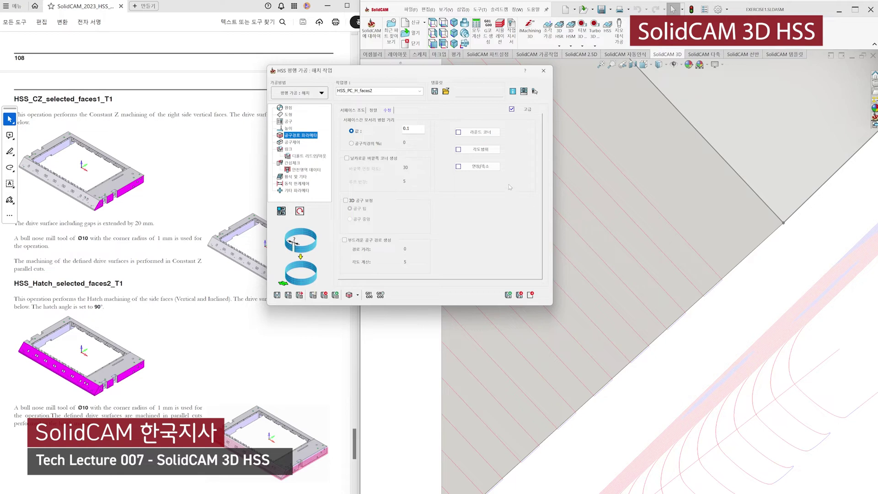
left_click(489, 169)
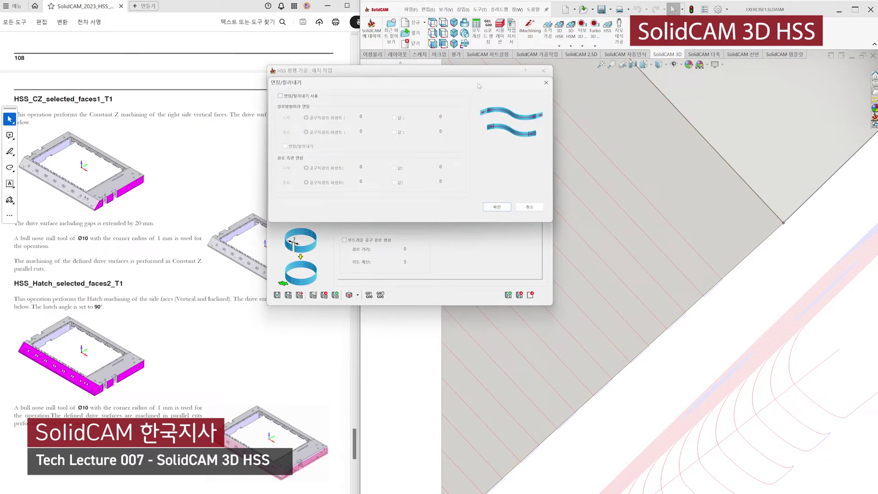
left_click_drag(480, 85, 484, 180)
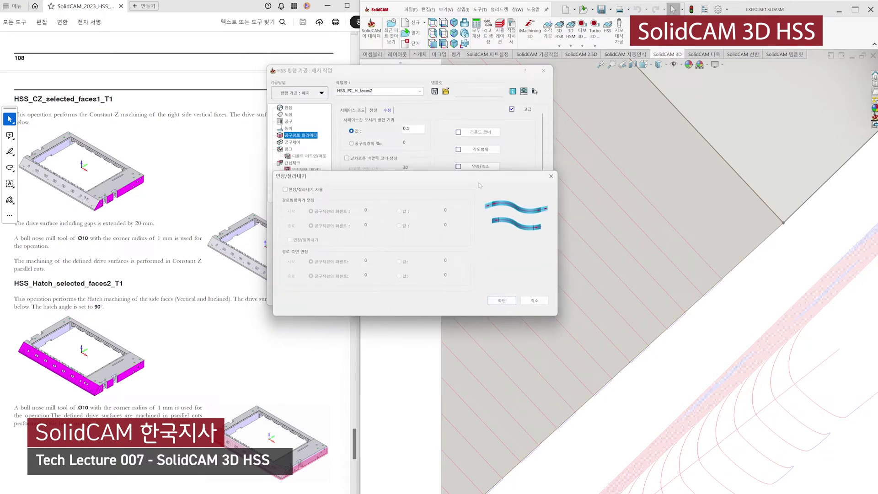
left_click(285, 189)
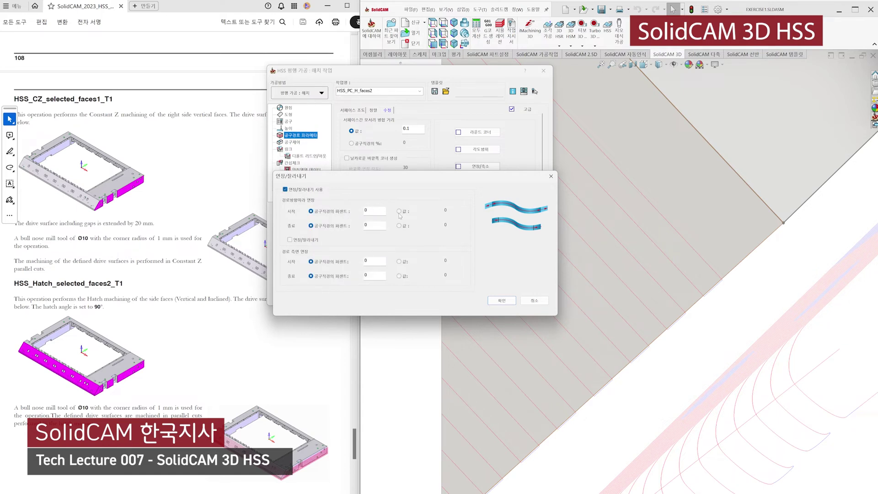
left_click(400, 211)
left_click(400, 225)
left_click(460, 212)
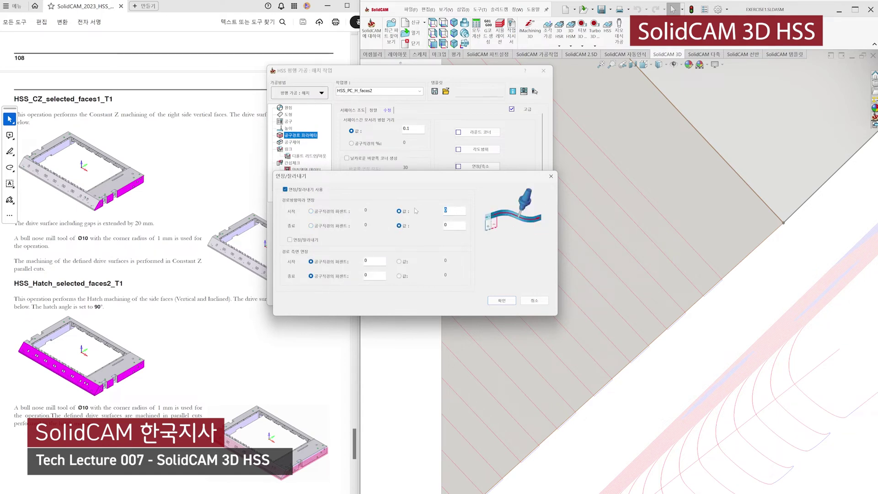
left_click(502, 301)
left_click(291, 297)
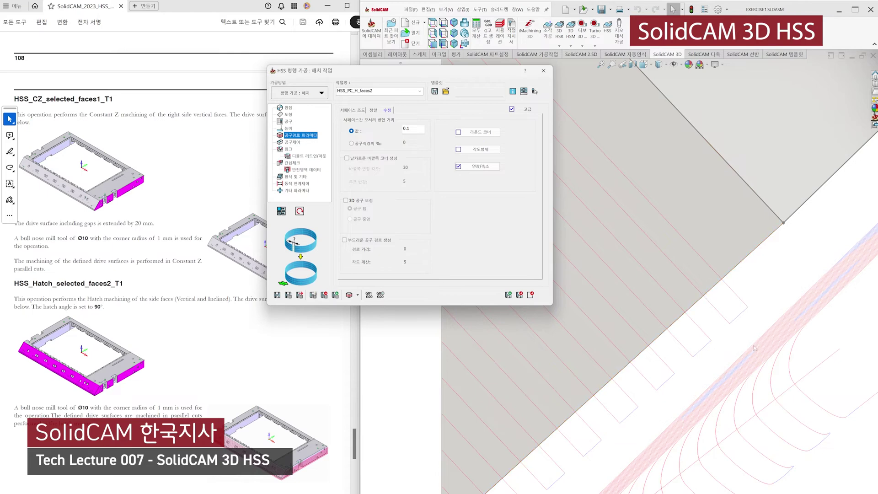
Check the extended passes at the end of the inclined face, close the Hatch operation and switch to the exercise PDF
scroll(654, 327, "up", 4)
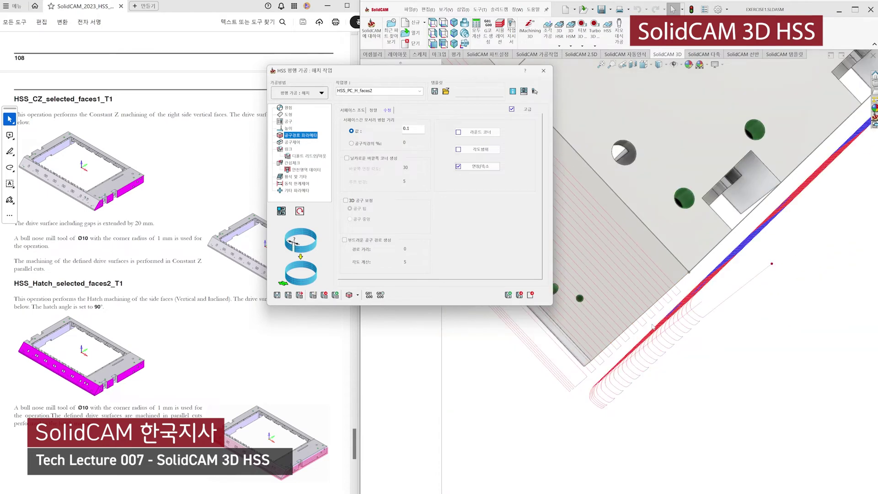
scroll(654, 327, "up", 1)
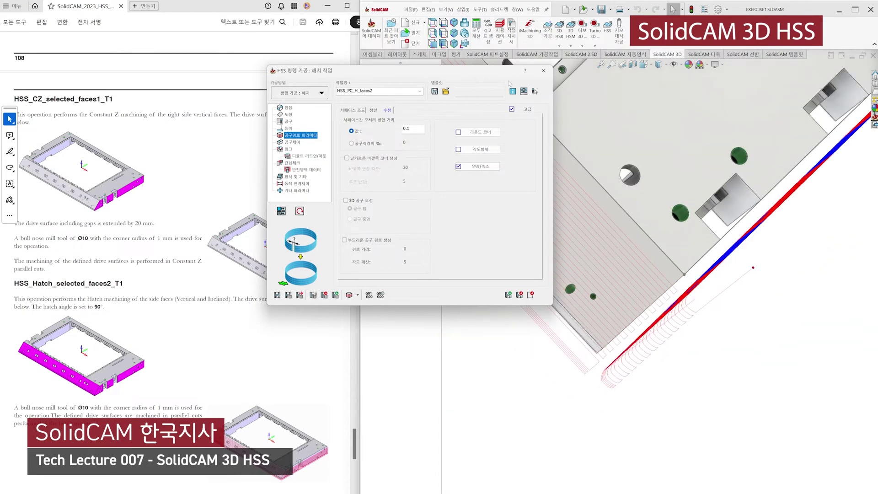
left_click(544, 71)
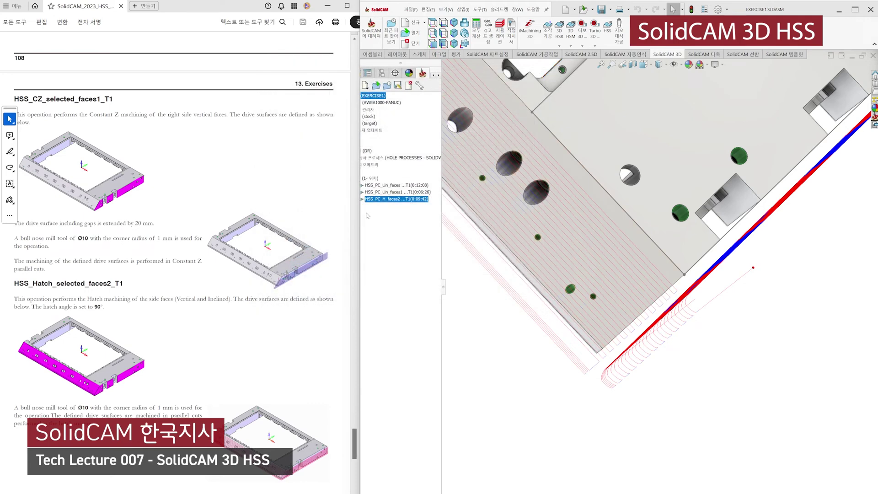
left_click(277, 346)
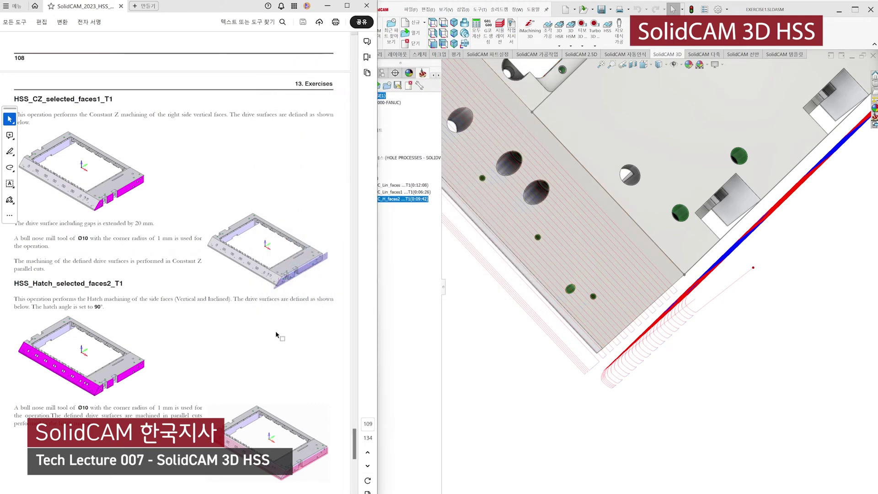
Advance the PDF to Exercise #2, examine the toolpaths on the frame's inclined and vertical side faces, and hide the displayed toolpaths
scroll(275, 331, "down", 6)
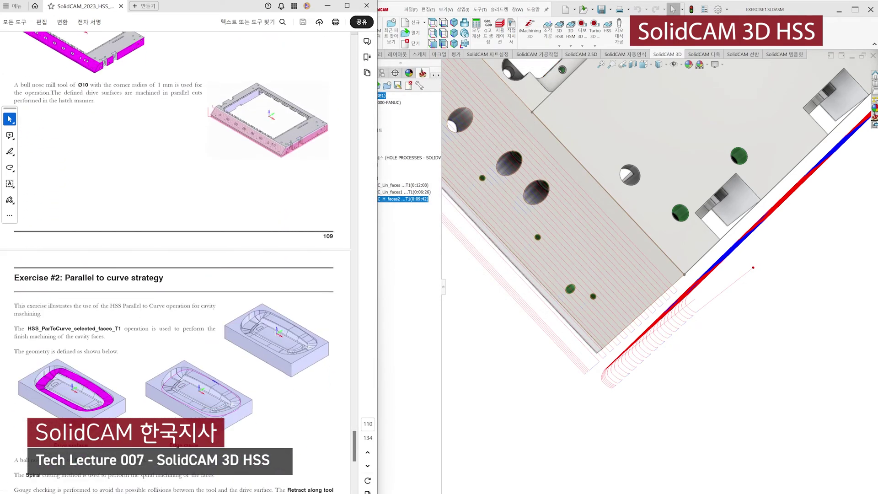
scroll(580, 314, "up", 8)
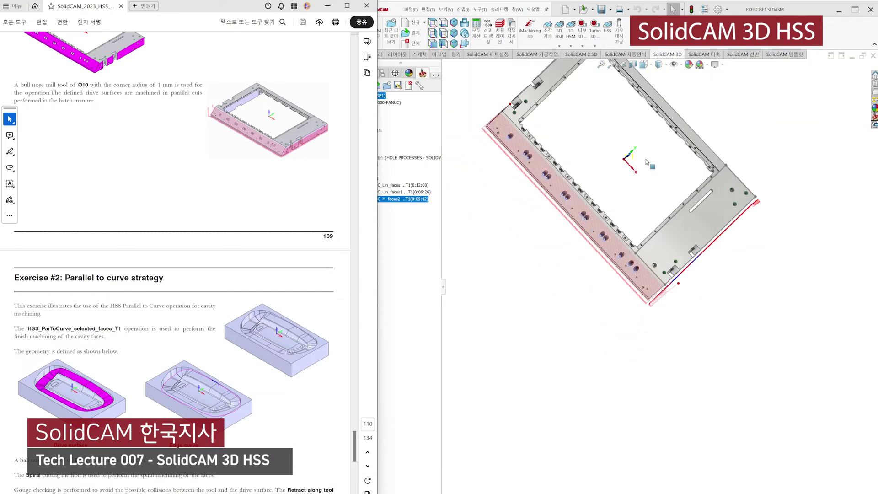
scroll(608, 142, "down", 4)
middle_click_drag(576, 160, 521, 104)
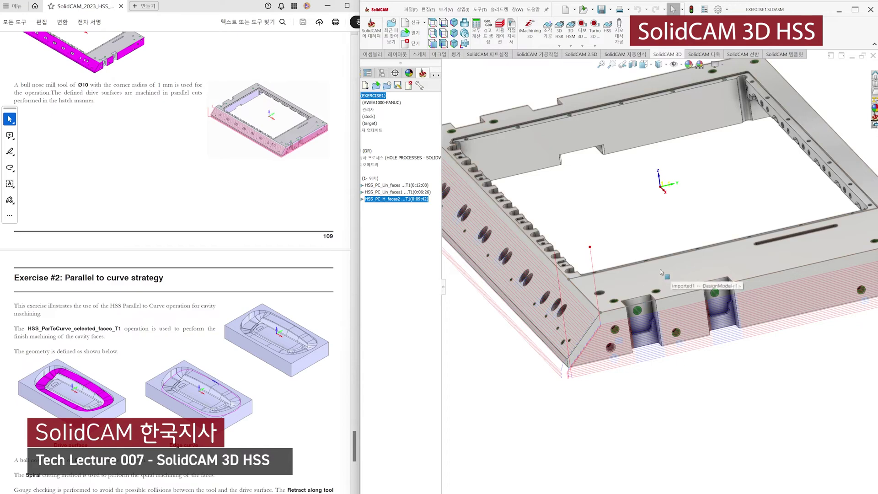
middle_click_drag(673, 280, 654, 305)
scroll(654, 305, "up", 3)
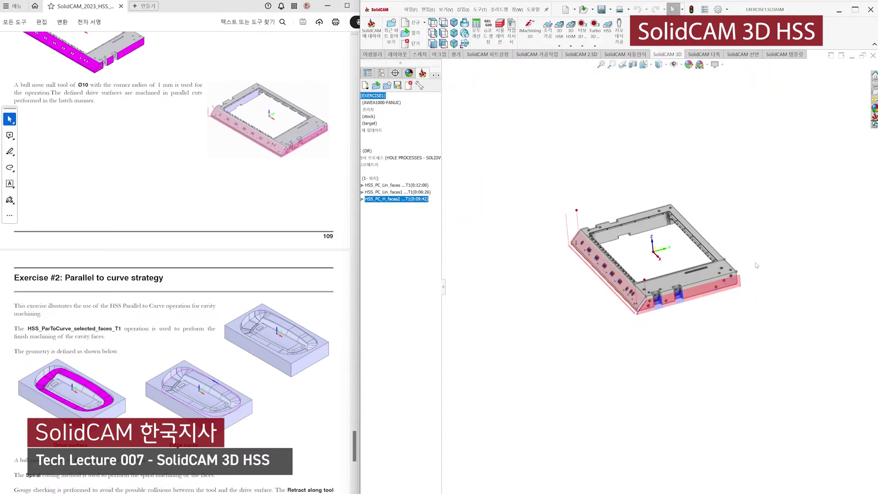
scroll(669, 294, "down", 2)
scroll(669, 294, "up", 2)
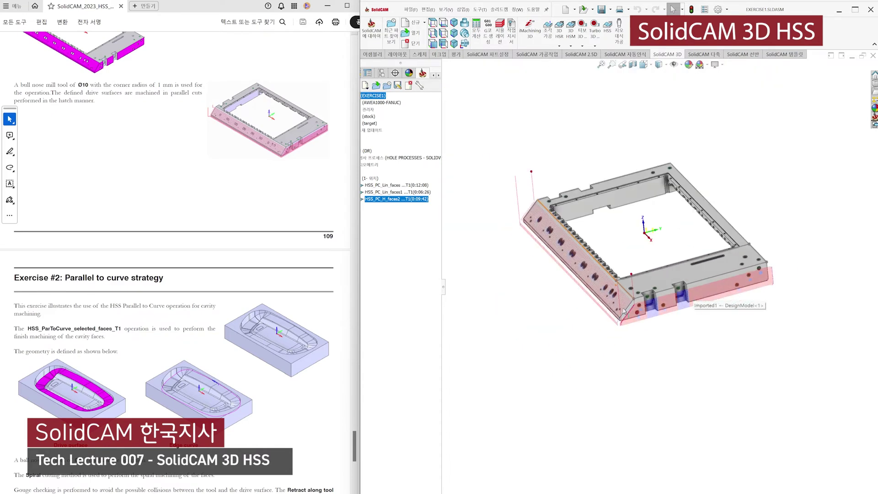
middle_click_drag(620, 311, 660, 320)
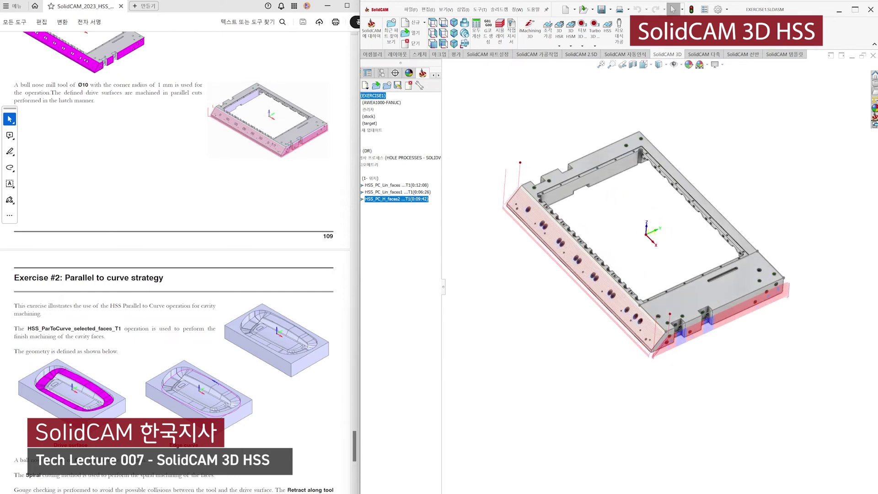
left_click(385, 200)
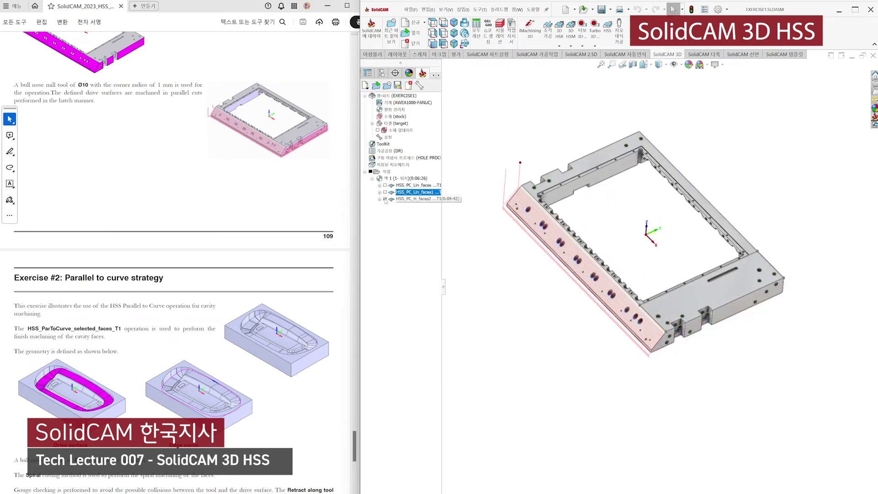
Leave EXERCISE1, bring up the CAM-part open dialog, and recall the recent EXERCISE1 path in the HSS examples folder as the file name
left_click(502, 12)
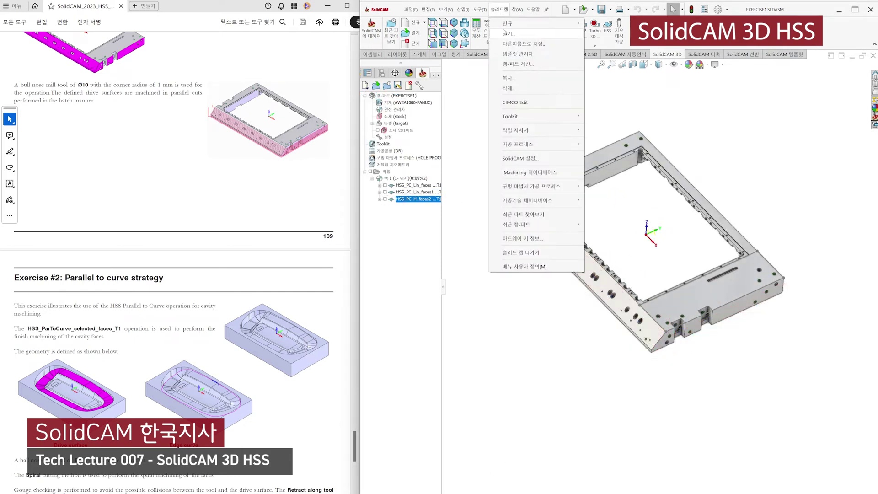
left_click(504, 29)
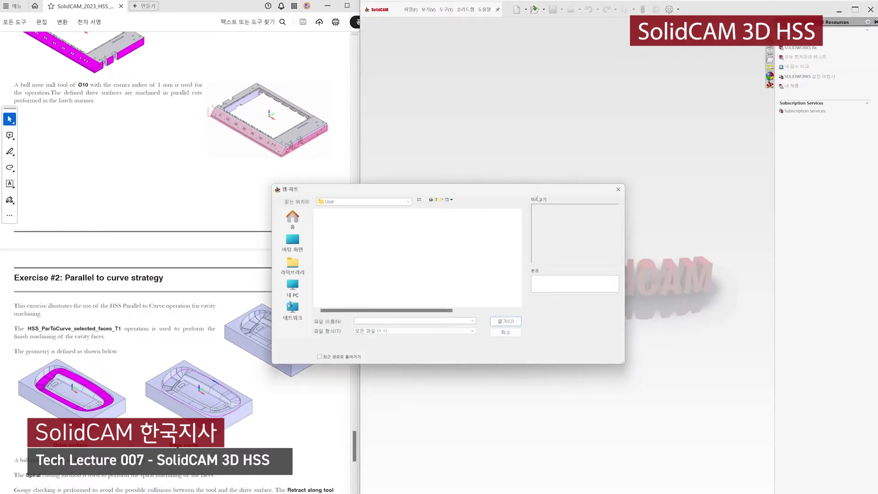
left_click(474, 321)
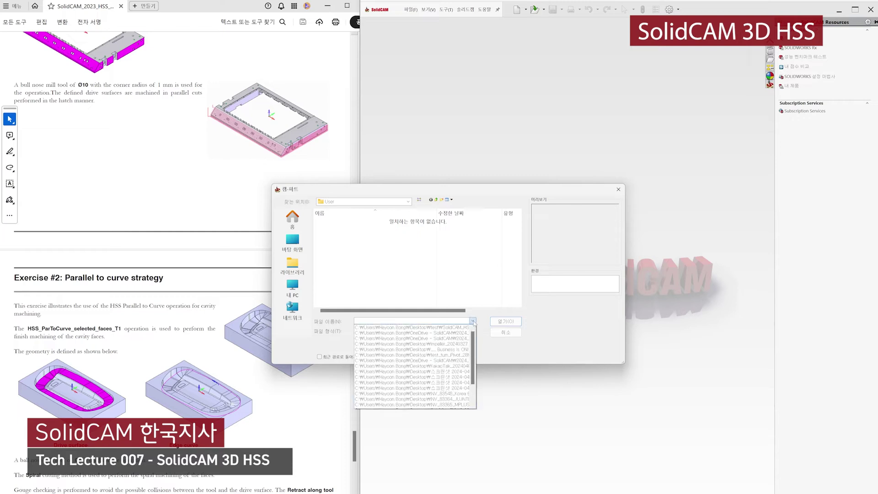
left_click(453, 328)
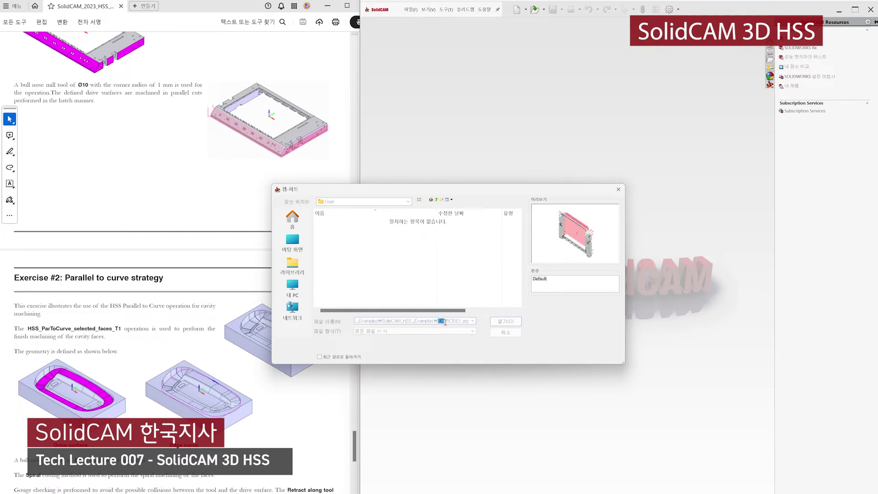
Open the CAM-part EXERCISE2.prz from the SolidCAM_HSS_Examples folder and bring the Exercise #2 instructions into view
left_click(506, 322)
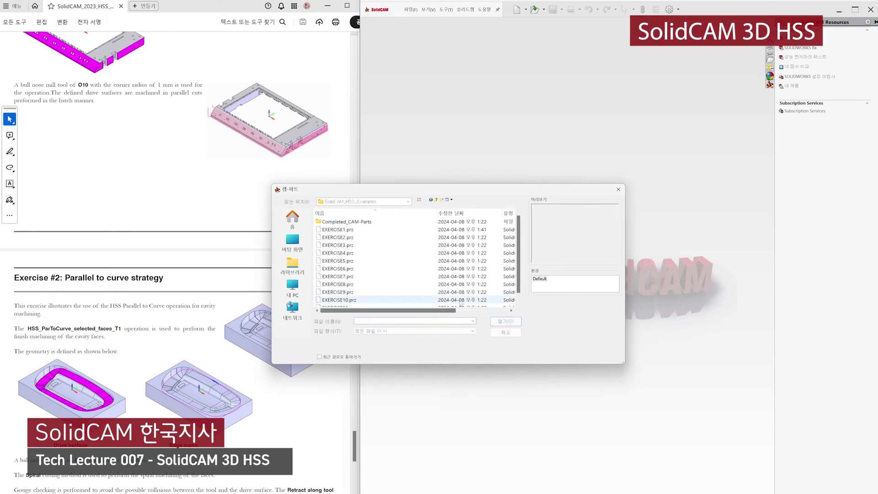
left_click(369, 238)
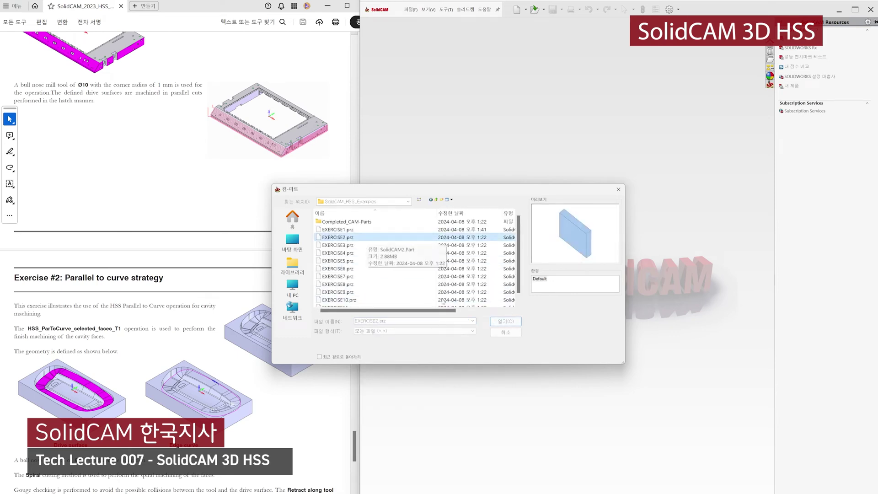
left_click(508, 322)
scroll(228, 304, "down", 5)
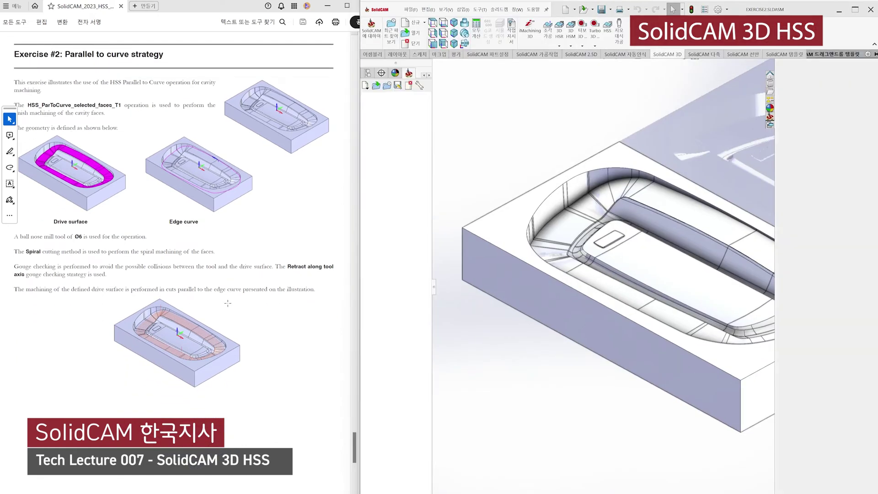
Change the model view's scene to the plain white background and leave no face selected
left_click(703, 65)
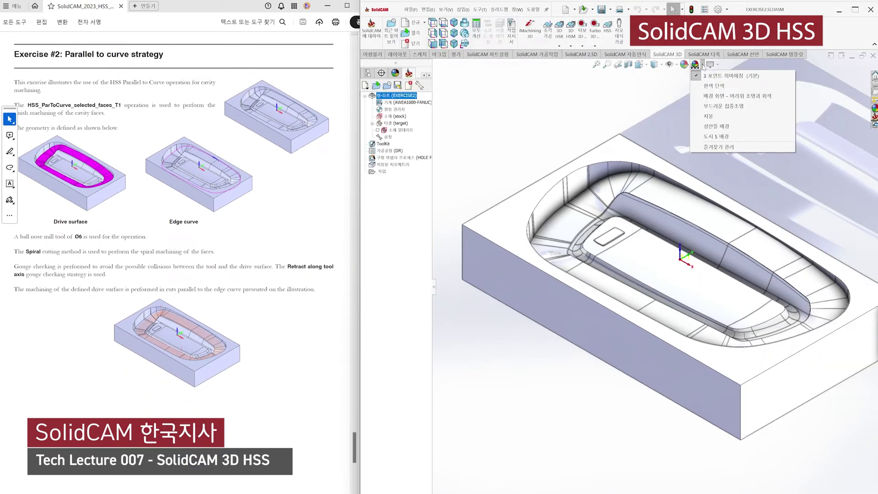
left_click(717, 84)
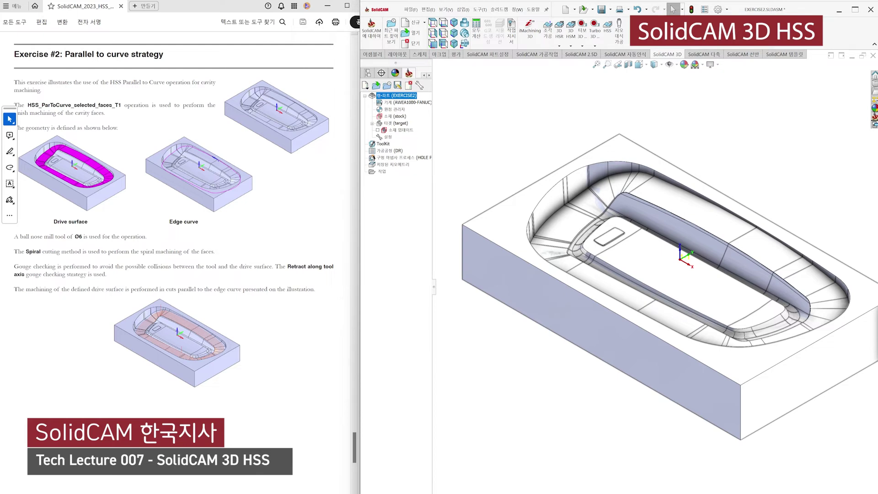
left_click(709, 209)
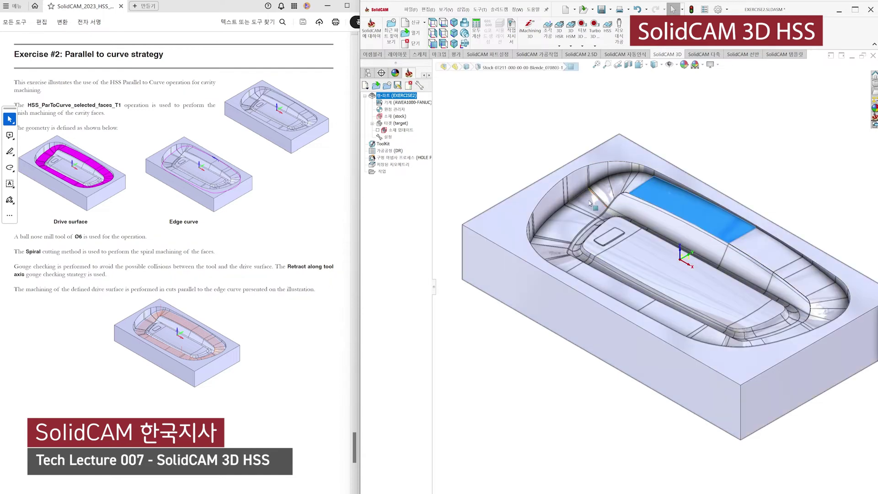
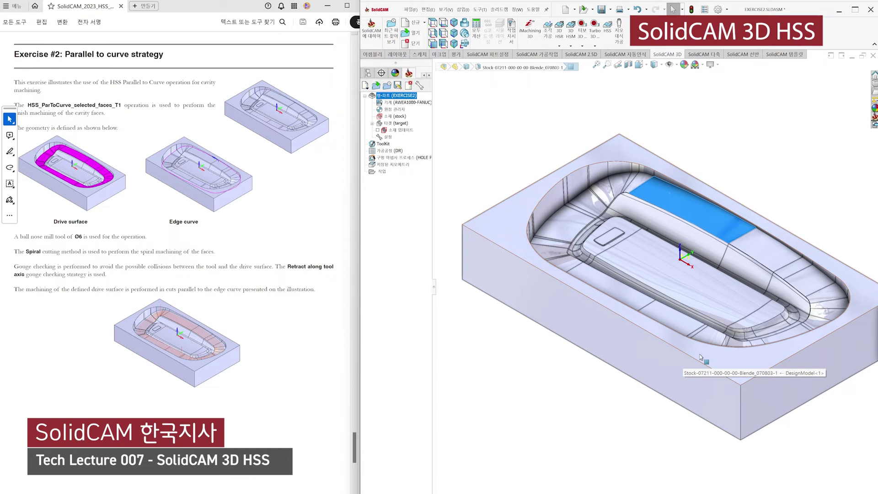
left_click(458, 156)
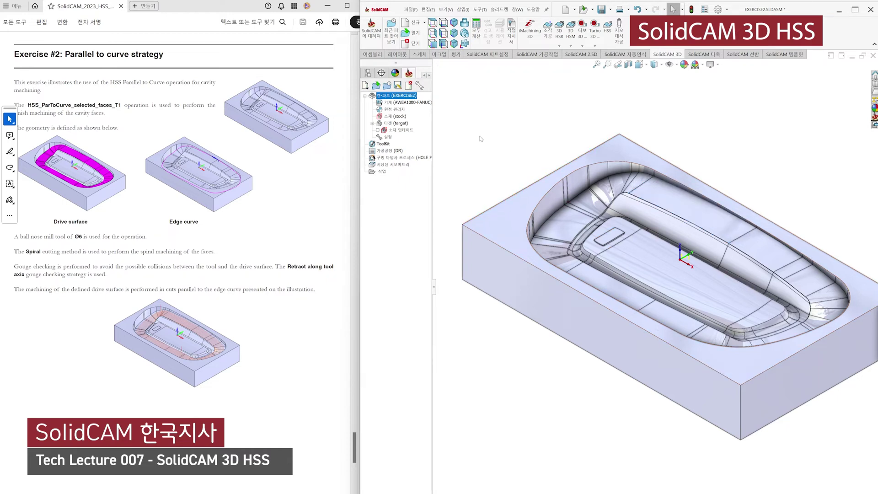
Add an HSS operation that uses the Parallel to Curve (커브에 평행) strategy
left_click(608, 26)
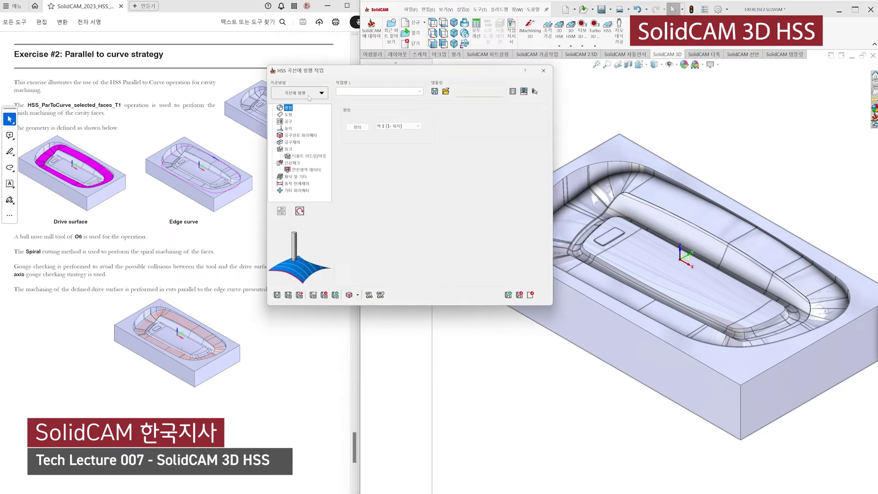
left_click(309, 97)
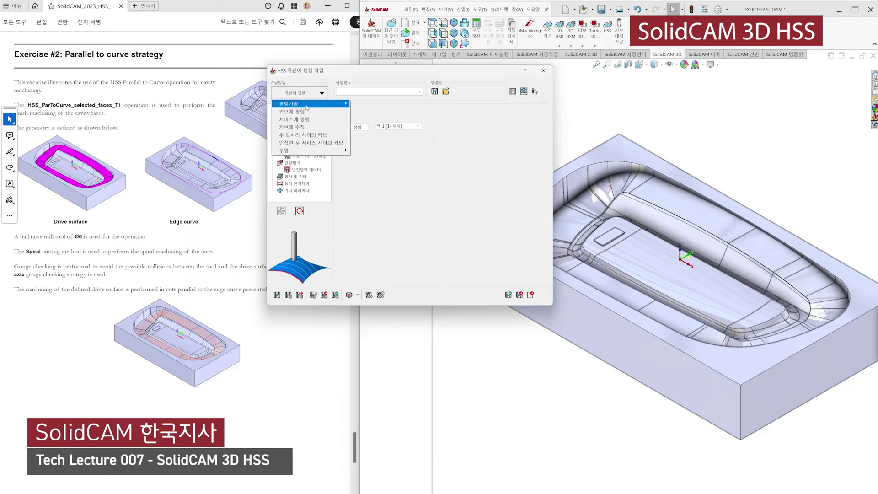
mouse_move(315, 107)
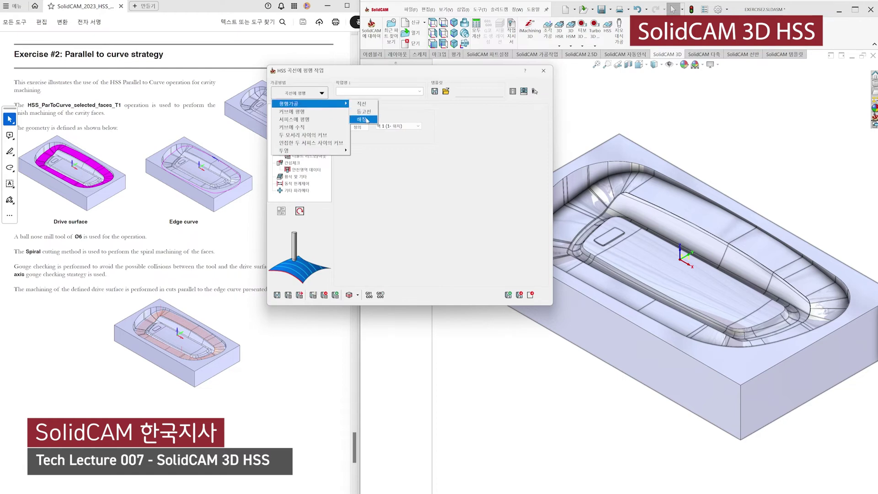
left_click(305, 112)
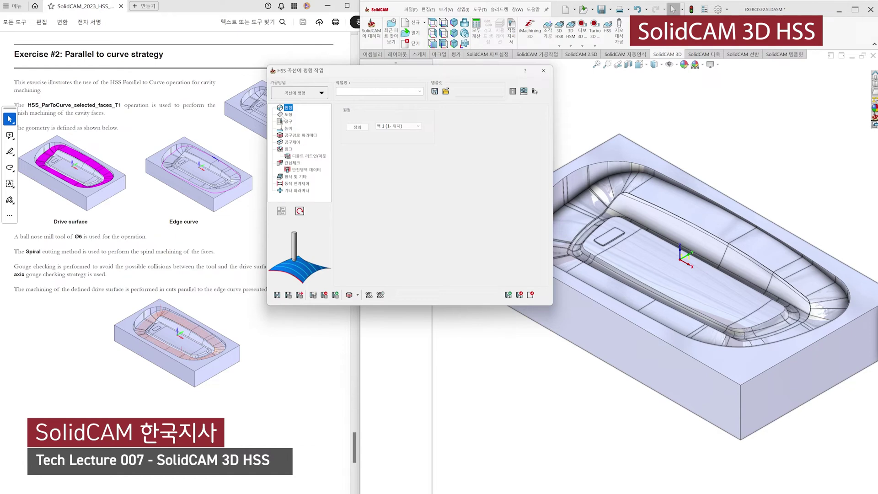
Start a new drive surface geometry and select the long back sloped face and the adjoining corner faces of the cavity
left_click(288, 115)
left_click(365, 130)
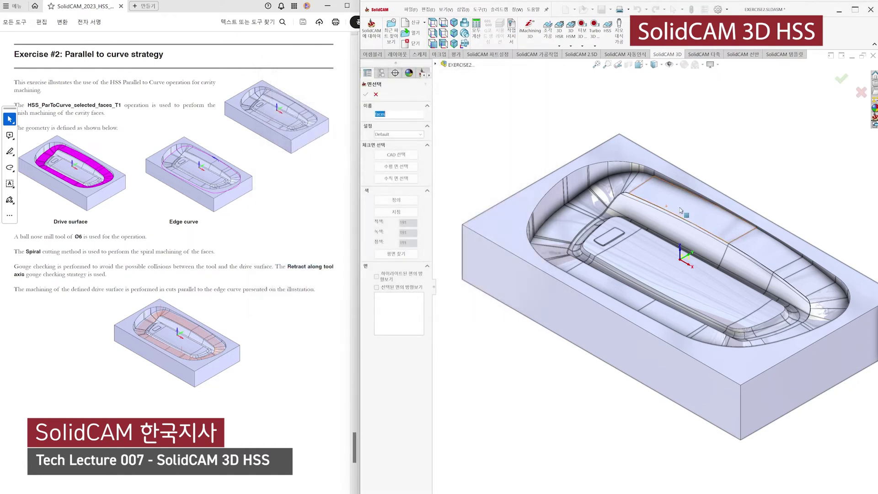
left_click(646, 192)
left_click(634, 183)
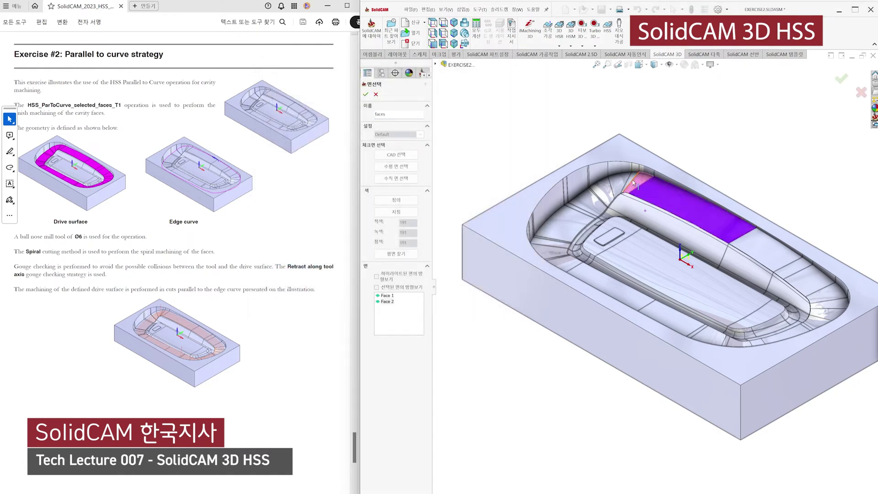
scroll(635, 188, "down", 3)
left_click(641, 224)
left_click(613, 235)
left_click(549, 268)
scroll(549, 268, "down", 5)
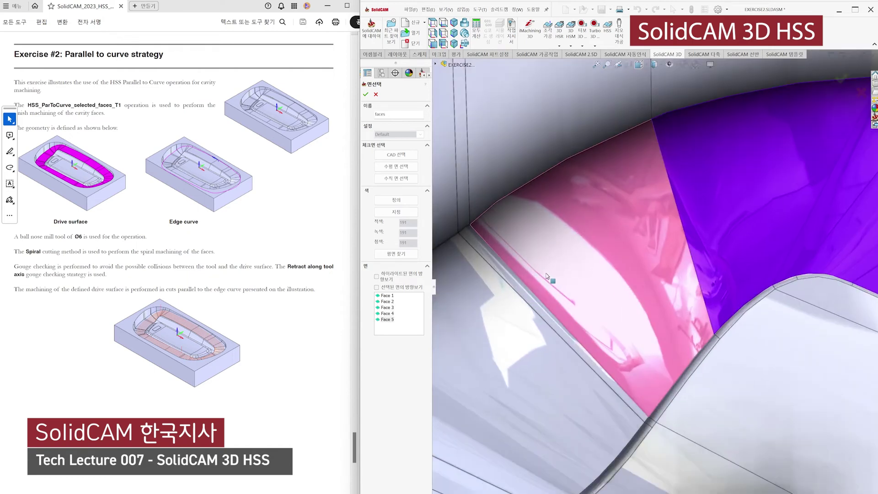
left_click(535, 314)
left_click(526, 371)
Add the sloped faces around the cavity's rounded end beside the small rectangular pad, including the narrow strips, to the drive surface
scroll(531, 371, "up", 6)
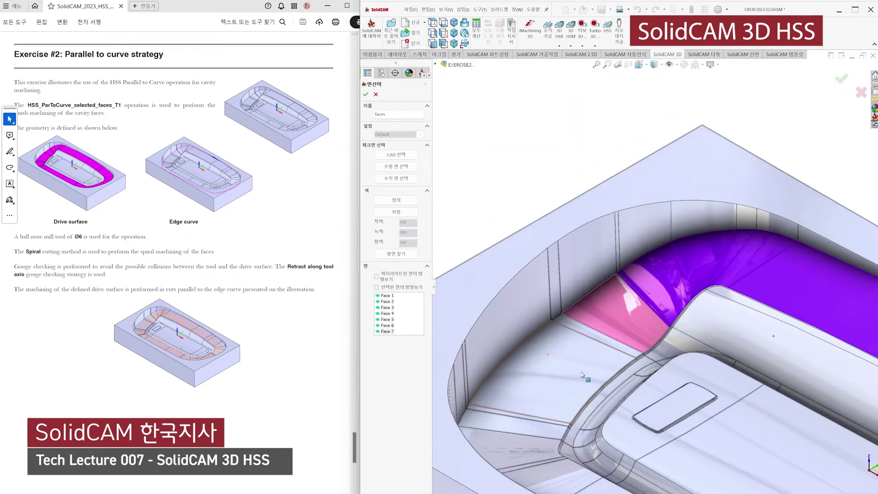
scroll(600, 320, "down", 3)
left_click(574, 345)
left_click(557, 392)
scroll(557, 392, "up", 6)
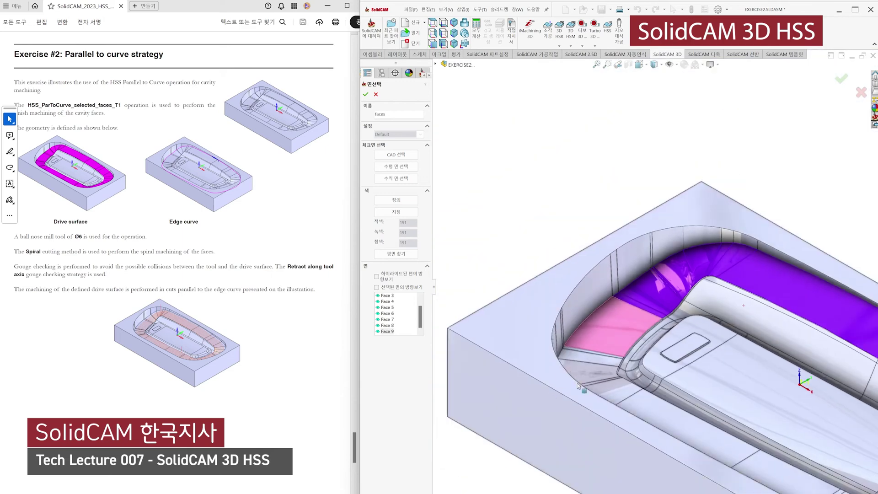
scroll(627, 336, "down", 6)
left_click(631, 289)
left_click(615, 337)
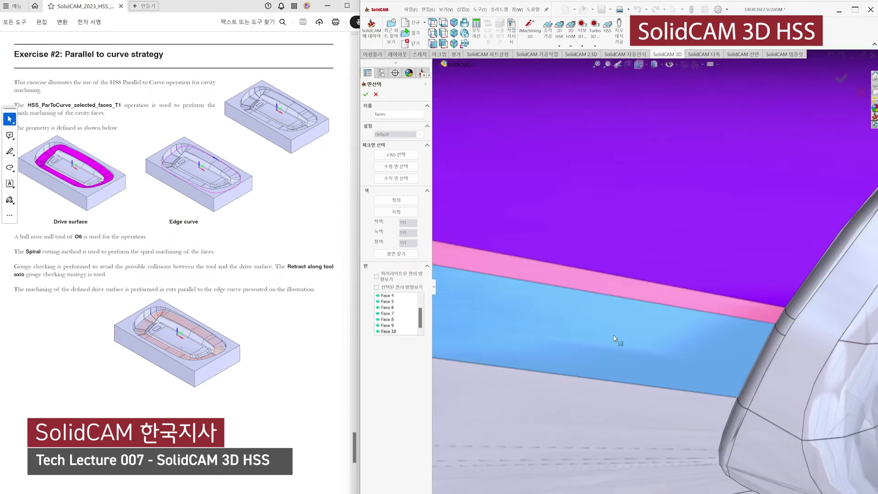
left_click(650, 432)
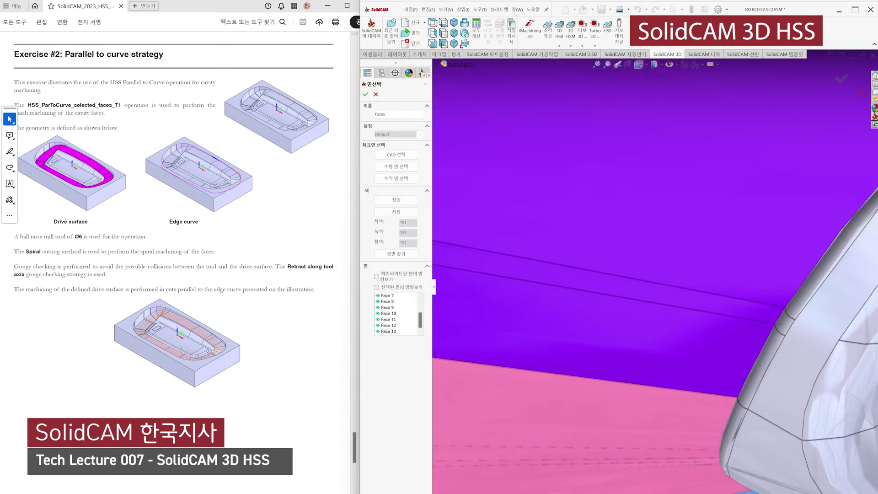
left_click(717, 487)
scroll(717, 487, "up", 6)
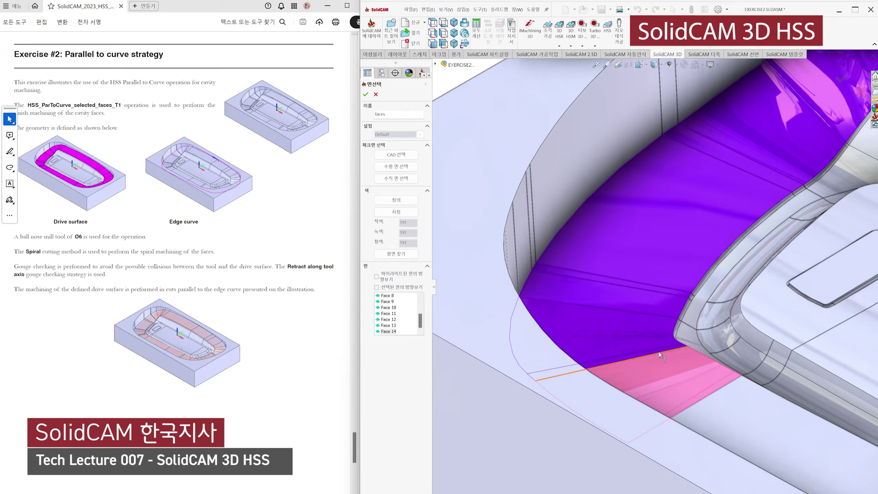
Include the narrow sliver face at the front corner and the long front sloped faces in the drive surface selection
scroll(659, 363, "down", 4)
left_click(648, 336)
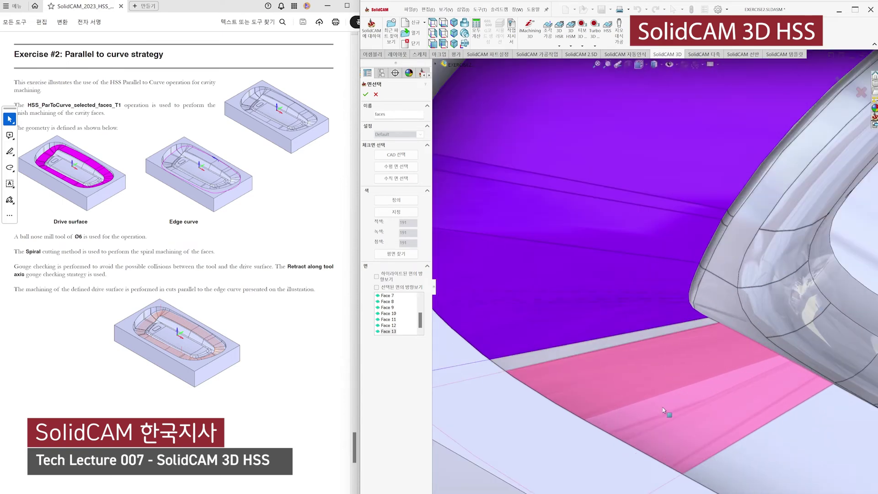
scroll(664, 411, "up", 4)
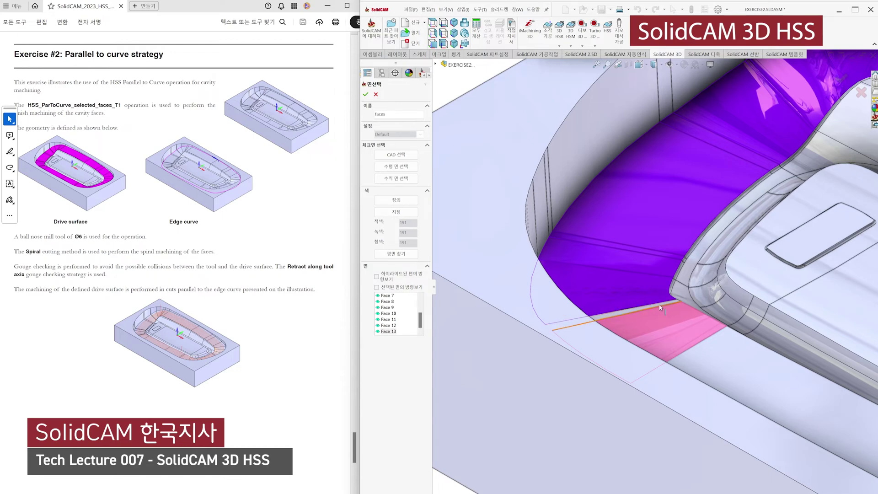
scroll(671, 311, "down", 4)
left_click(634, 295)
scroll(750, 363, "up", 10)
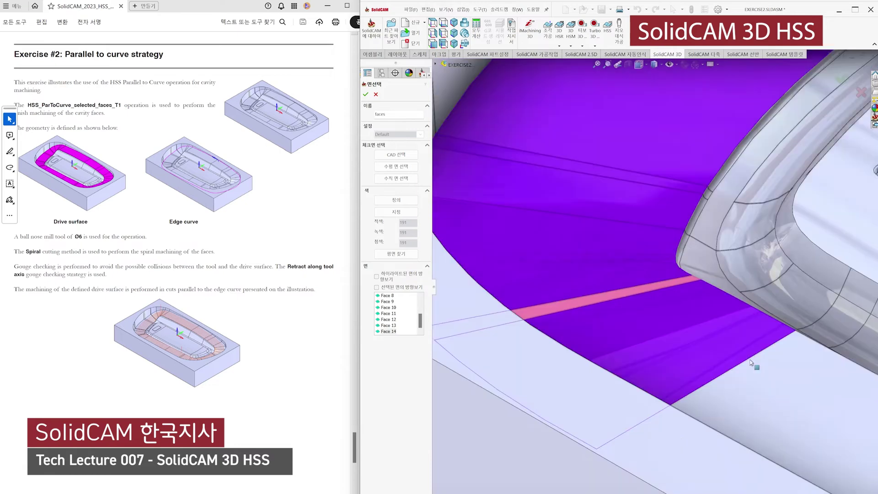
left_click(789, 366)
left_click(811, 380)
scroll(805, 375, "up", 5)
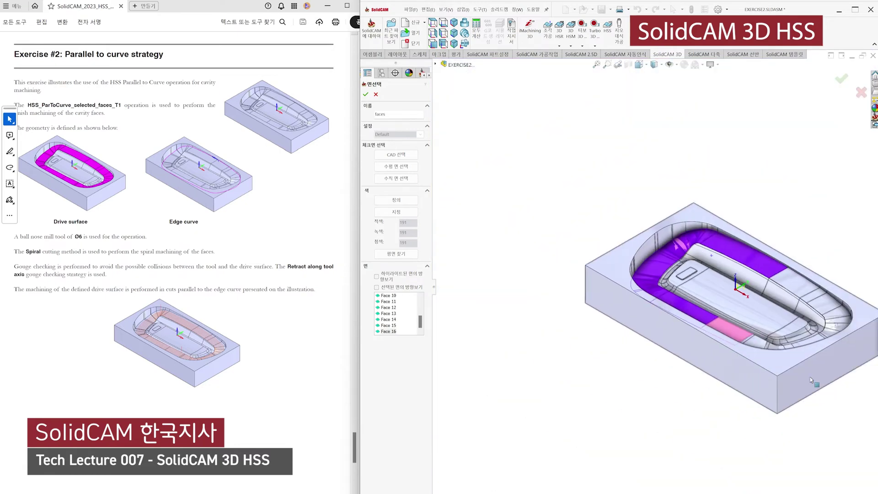
Add the narrow strip and small corner faces past the long front side of the cavity to the drive surface
scroll(681, 329, "down", 10)
left_click(680, 329)
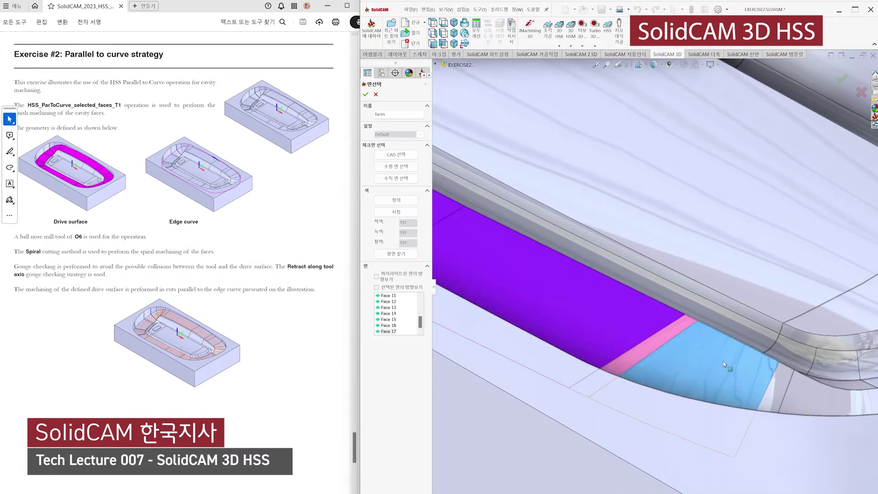
left_click(724, 363)
left_click(777, 378)
left_click(804, 386)
scroll(820, 383, "up", 1)
left_click(822, 383)
scroll(822, 382, "up", 5)
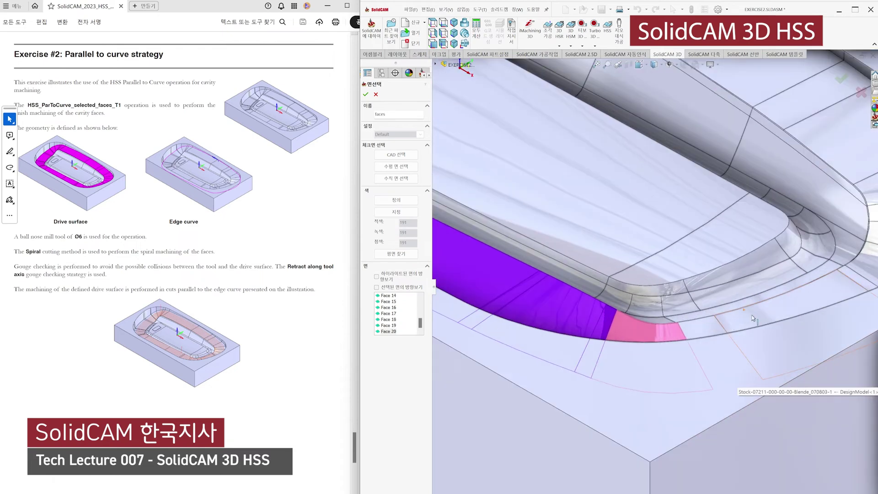
Add the sloped faces around the cavity's far rounded end, opposite the rectangular pad, to the drive surface
scroll(661, 331, "down", 8)
left_click(633, 331)
left_click(742, 308)
scroll(742, 307, "up", 5)
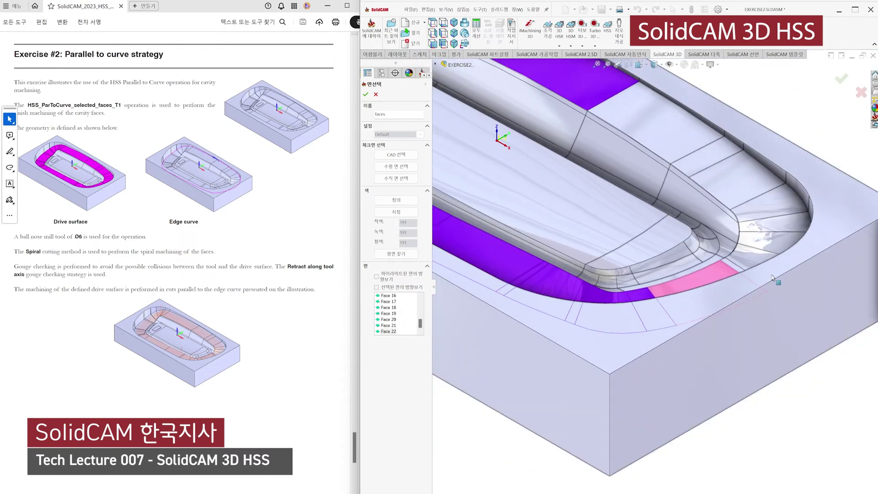
scroll(724, 273, "down", 8)
left_click(728, 254)
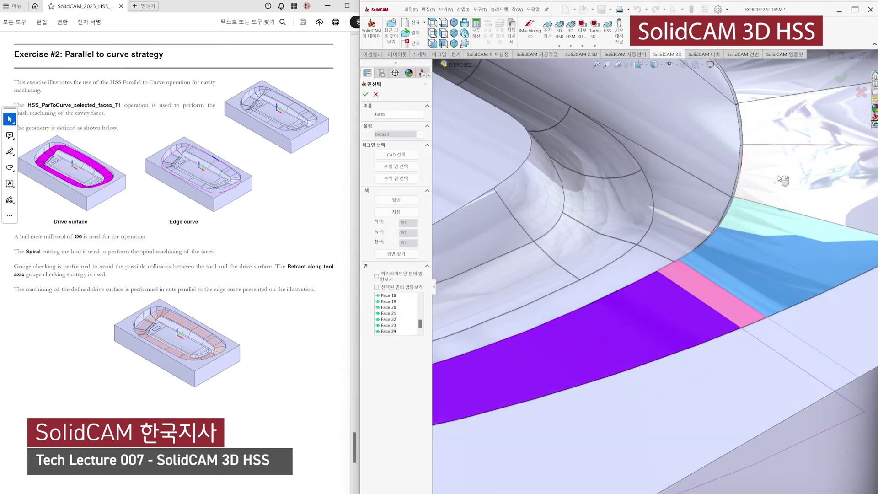
left_click(769, 192)
left_click(760, 124)
left_click(756, 85)
scroll(730, 138, "up", 6)
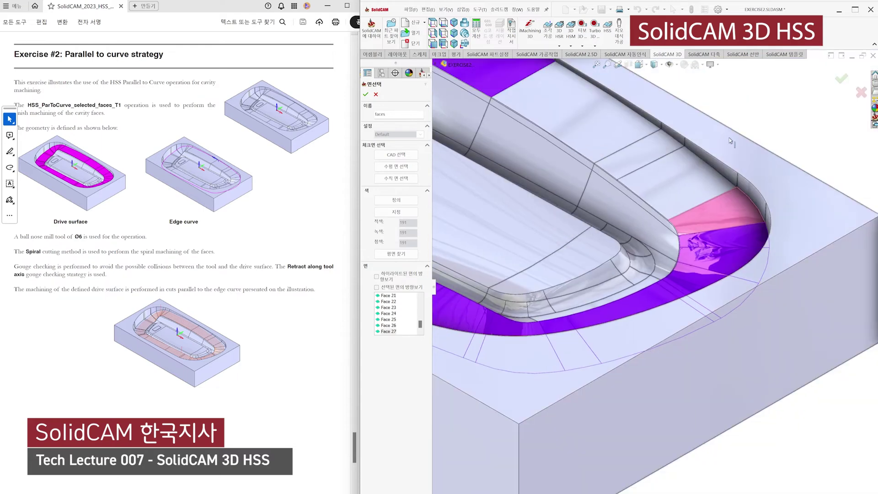
Select the remaining back sloped faces to close the drive surface ring and accept the face selection
left_click(675, 198)
left_click(631, 164)
left_click(605, 133)
scroll(578, 144, "up", 8)
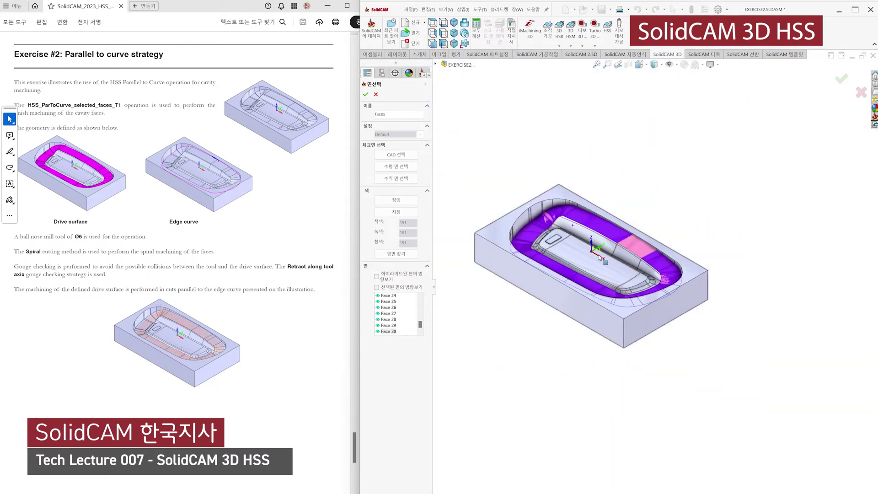
scroll(600, 257, "down", 6)
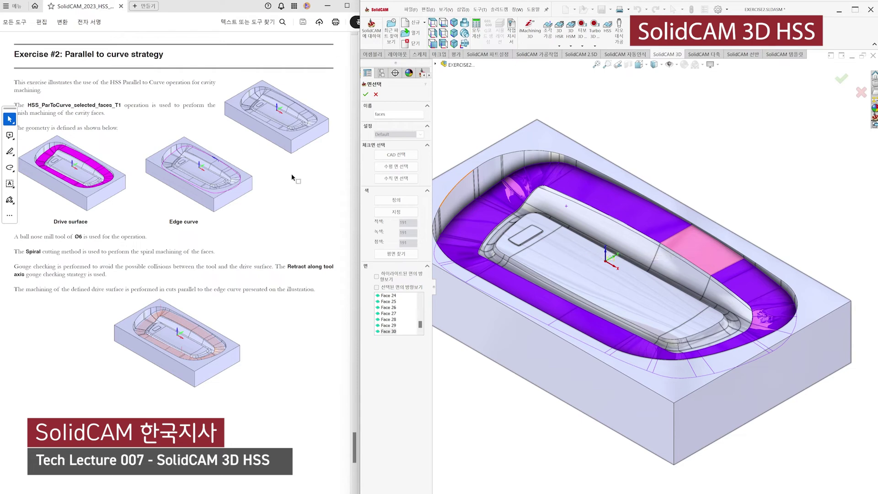
left_click(366, 94)
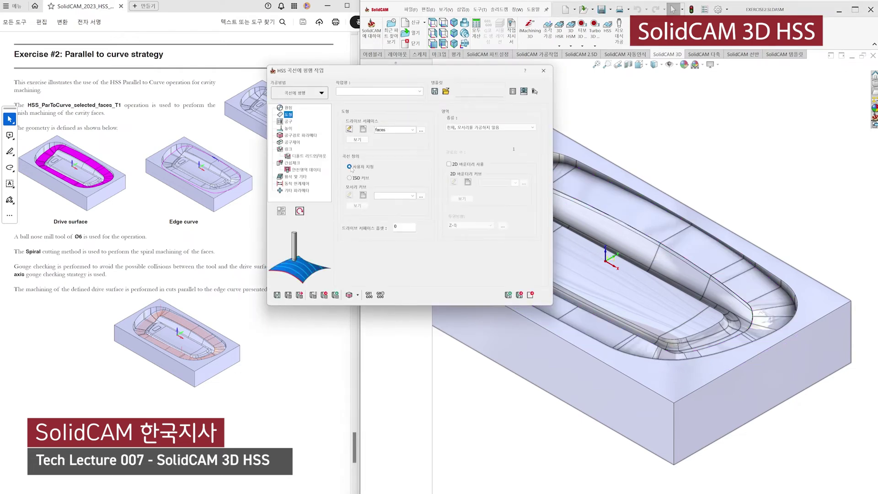
Start defining a new user-defined edge curve geometry for the operation
left_click(364, 195)
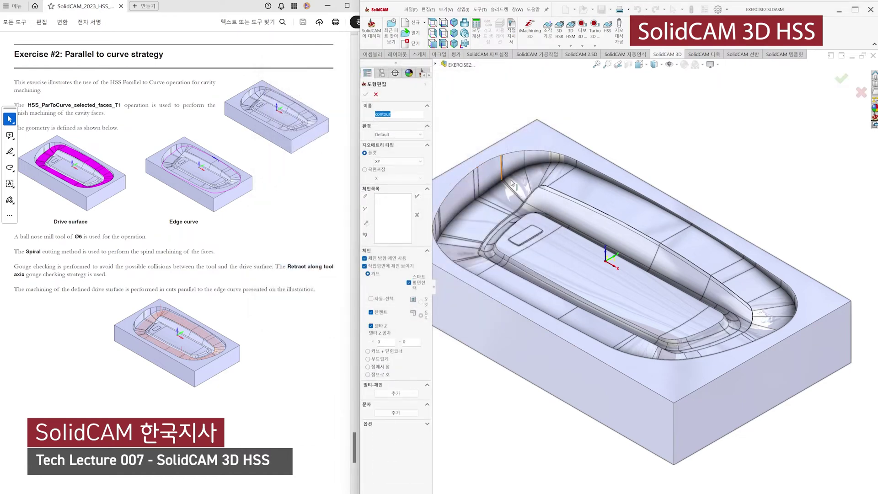
left_click(548, 164)
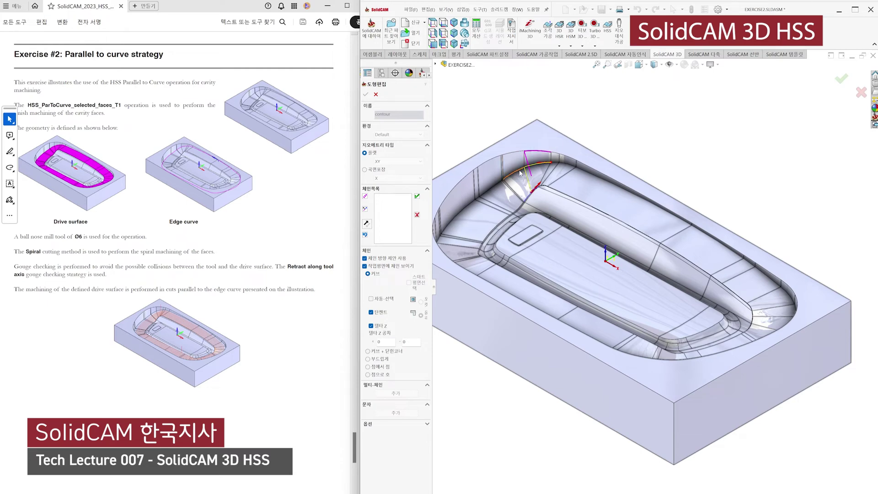
scroll(531, 170, "down", 6)
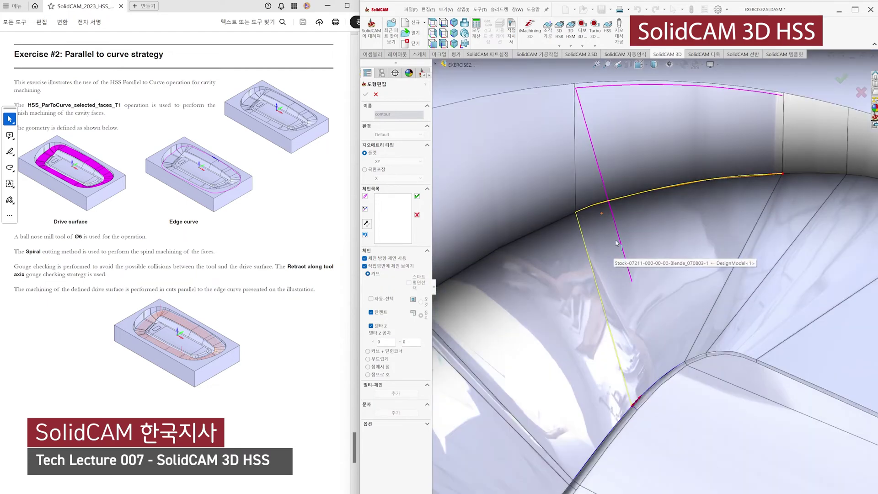
left_click(565, 216)
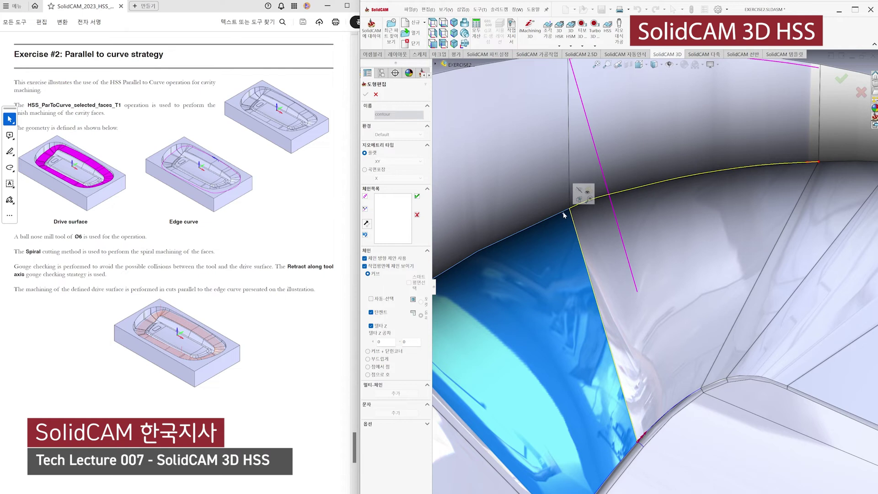
left_click(564, 214)
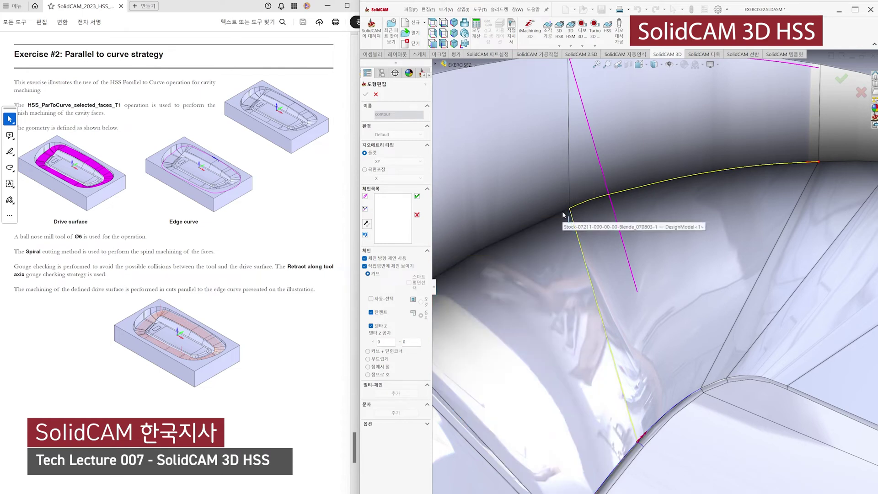
left_click(417, 215)
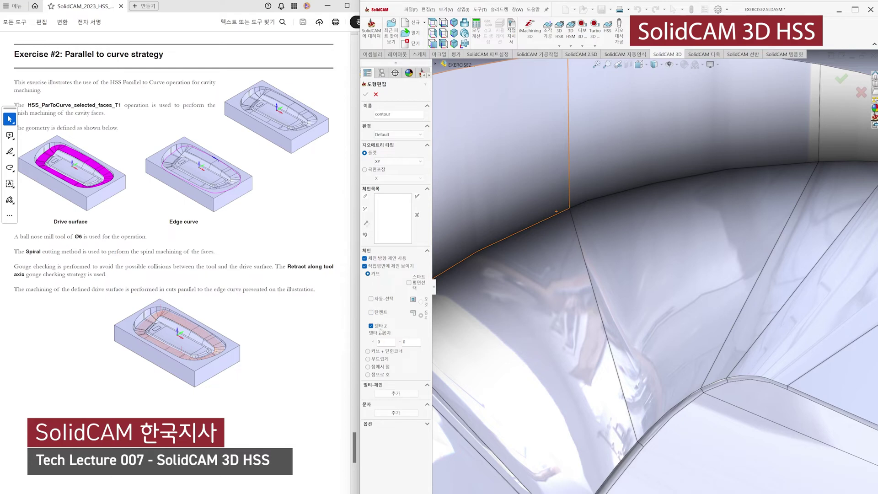
Disable the tangent and Delta Z chaining options and start the edge chain on the outer boundary of the back corner sloped face
left_click(380, 328)
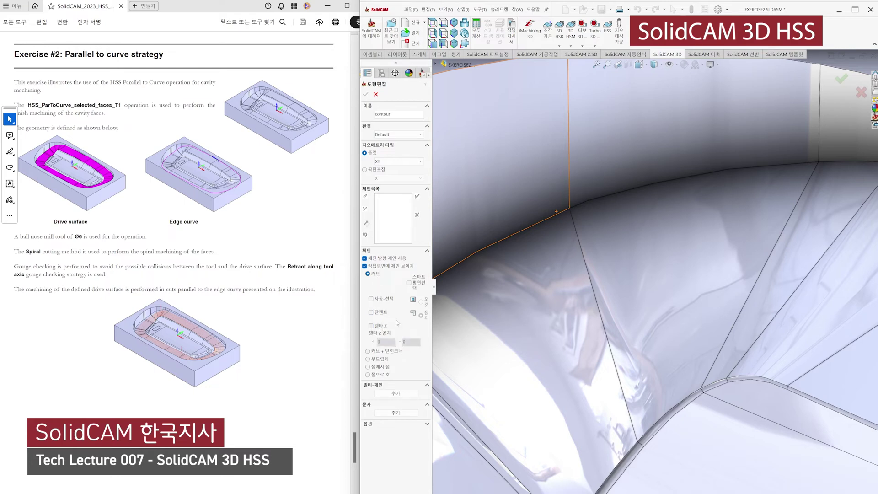
left_click(806, 164)
scroll(559, 217, "up", 6)
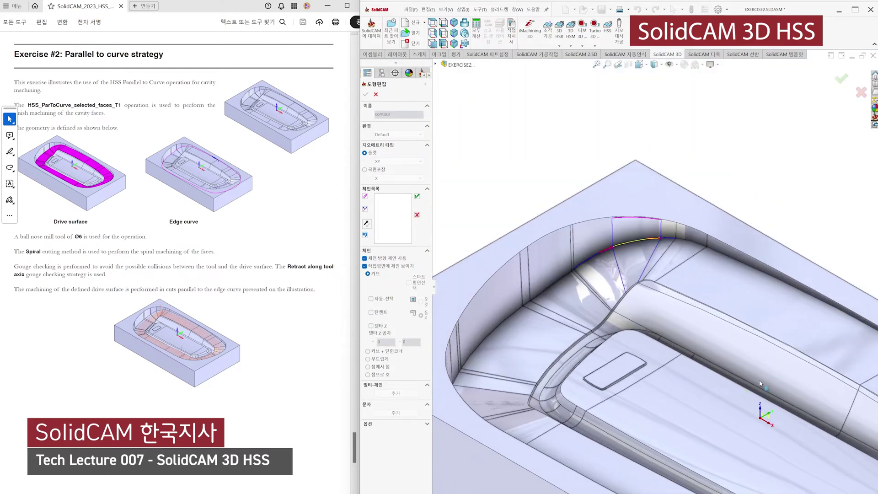
Extend the chain edge by edge around the outer boundary of the sloped cavity faces until it closes, and accept the contour geometry
left_click(365, 198)
left_click(365, 197)
left_click(365, 196)
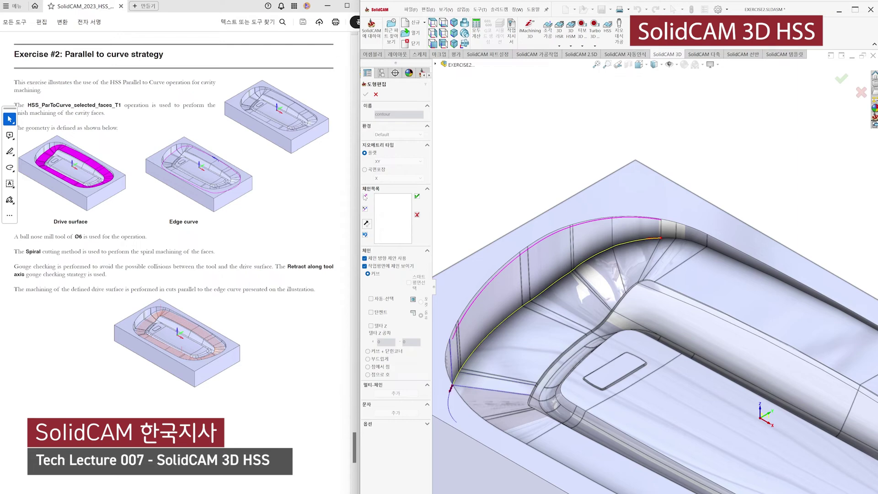
scroll(656, 304, "up", 10)
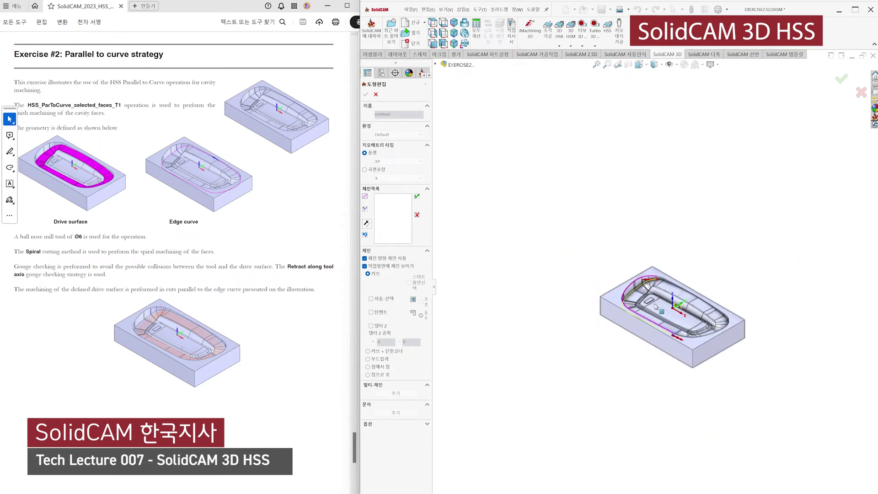
scroll(687, 320, "down", 5)
left_click(364, 197)
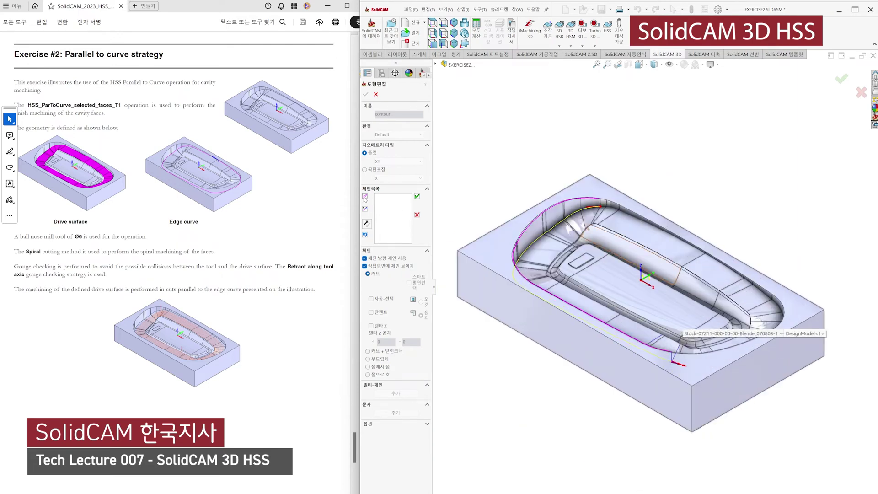
left_click(365, 197)
left_click(365, 197)
left_click(364, 197)
left_click(365, 198)
left_click(365, 198)
left_click(365, 197)
left_click(364, 197)
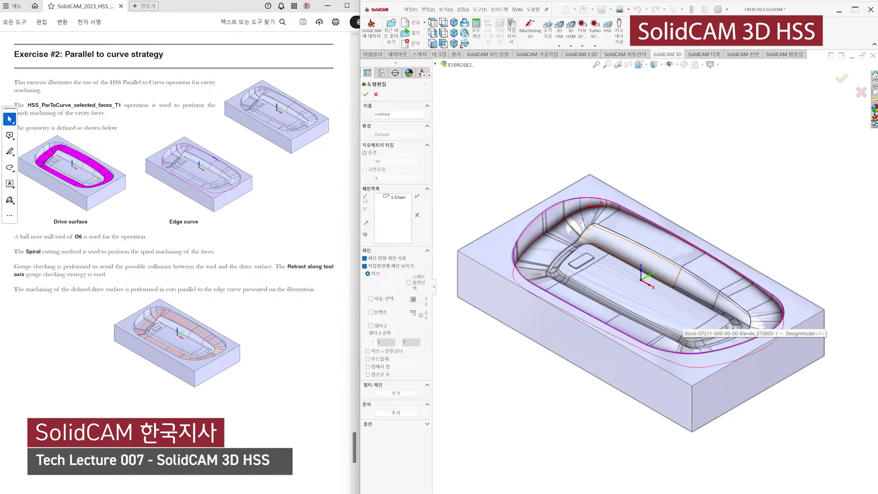
left_click(366, 94)
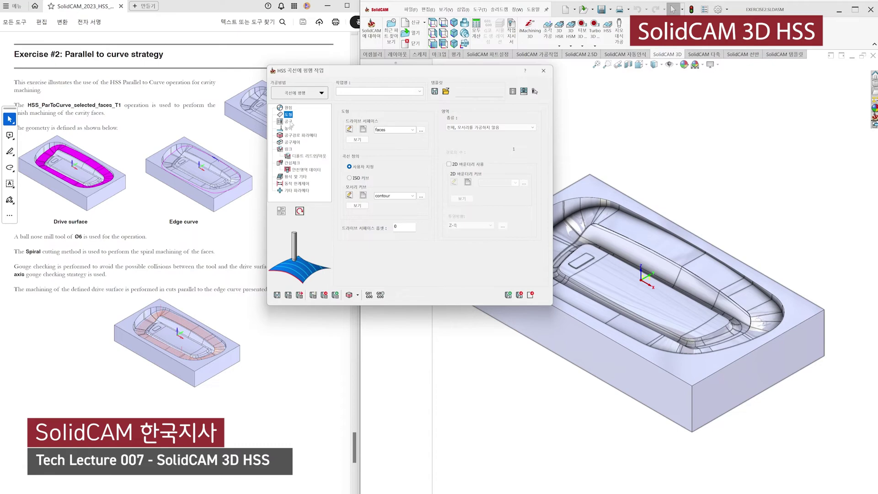
Add a 6 mm ball nose mill as tool 1 for the operation and set its colour to red
left_click(289, 121)
left_click(386, 242)
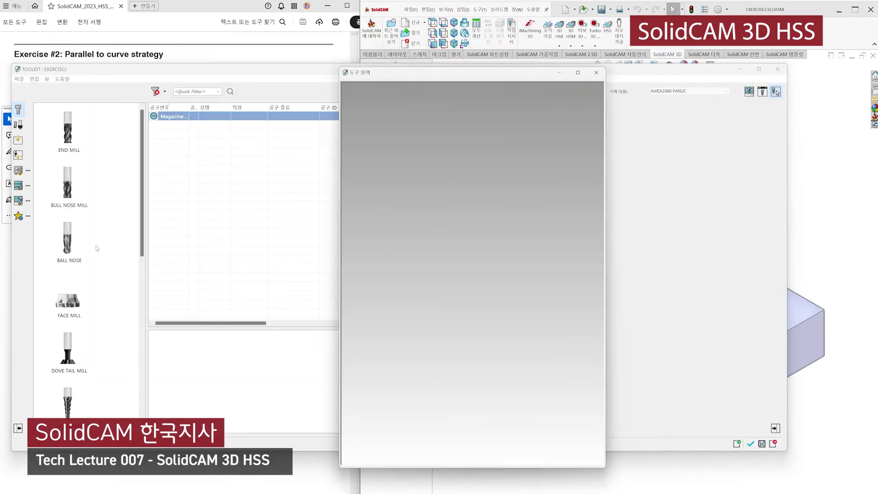
left_click_drag(97, 248, 212, 200)
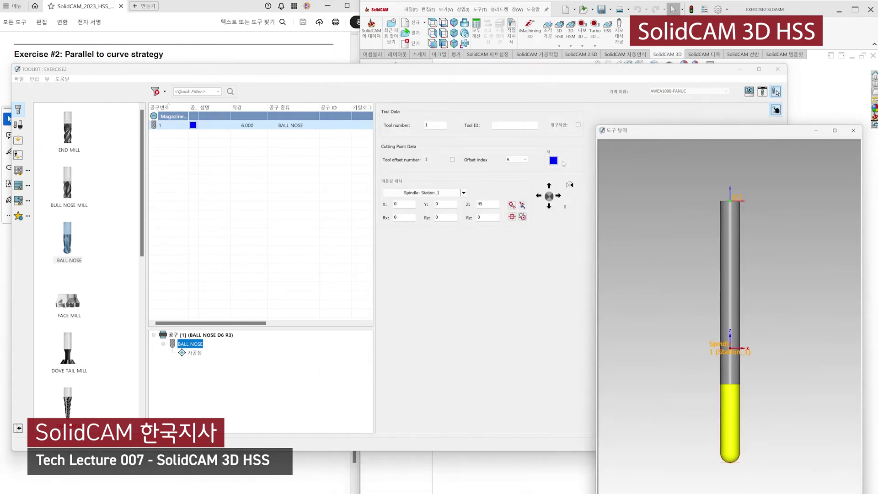
left_click(554, 161)
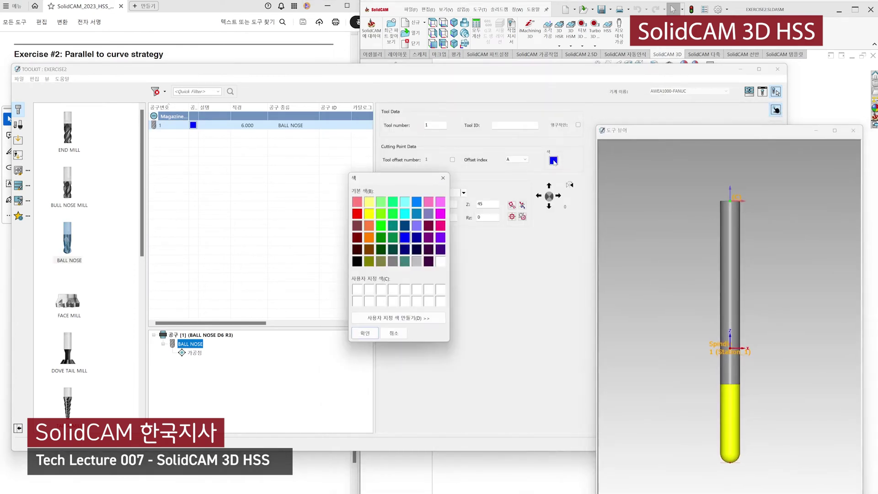
left_click(365, 333)
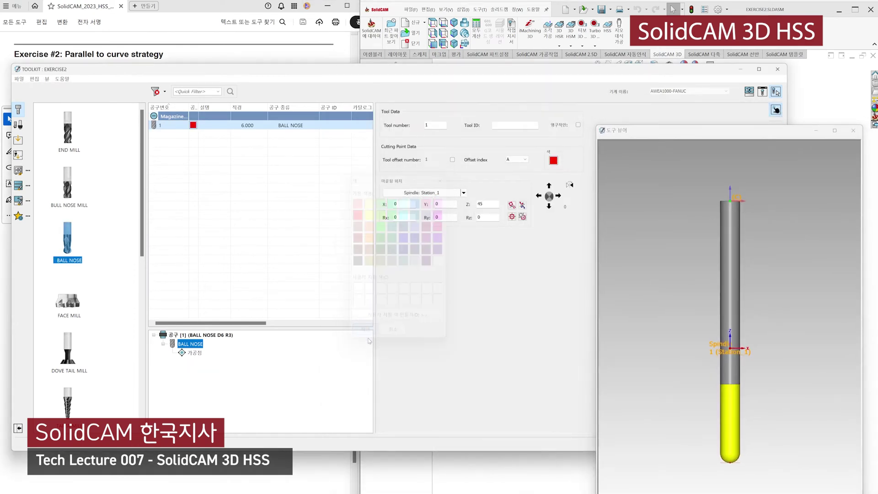
Add a holder to the ball nose tool, replace its generic holder with BT40 ER 16x70, and accept the tool for the operation
right_click(188, 336)
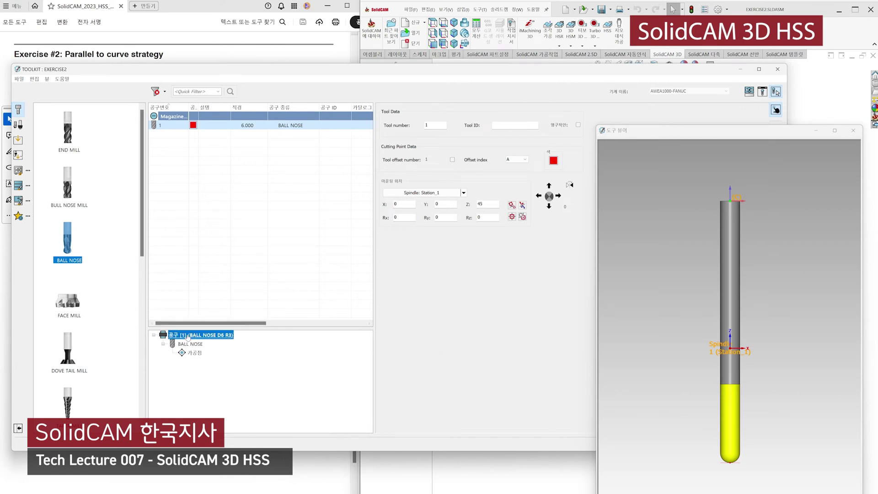
left_click(226, 405)
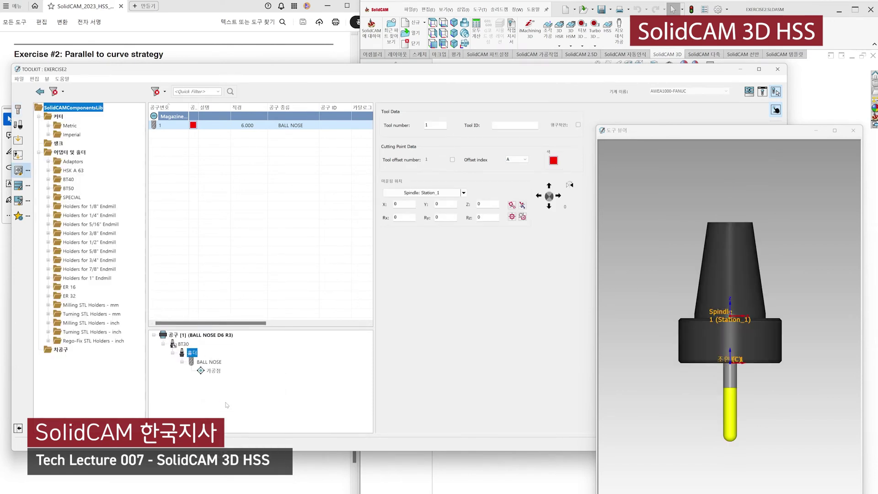
double_click(68, 179)
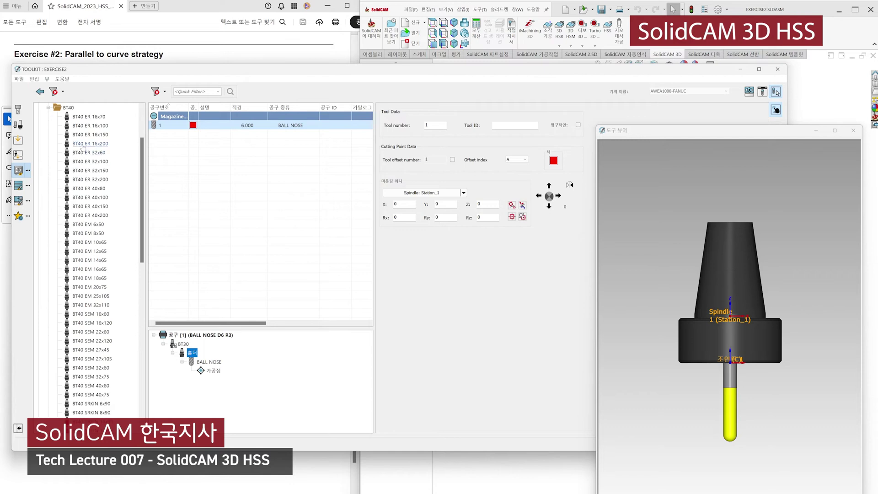
left_click_drag(80, 118, 190, 355)
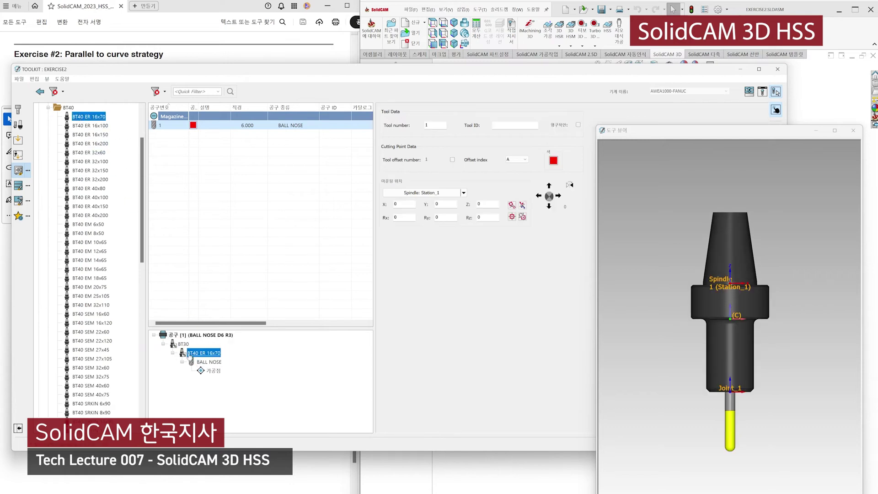
left_click_drag(735, 130, 531, 66)
left_click(749, 444)
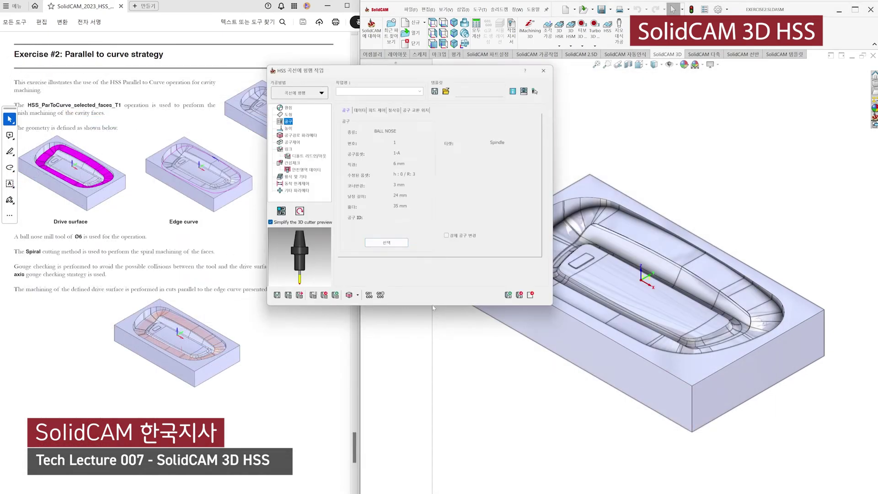
Save and calculate the HSS Parallel to Curve operation
left_click_drag(372, 71, 401, 65)
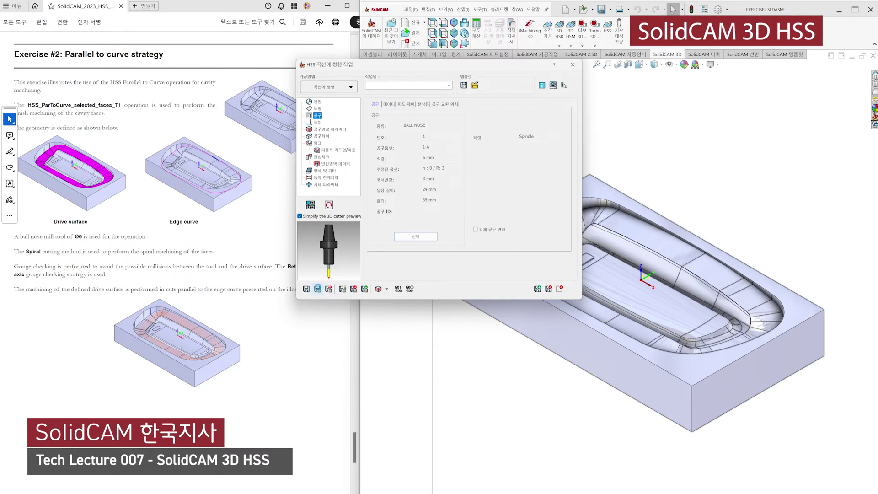
left_click(318, 289)
key("Return")
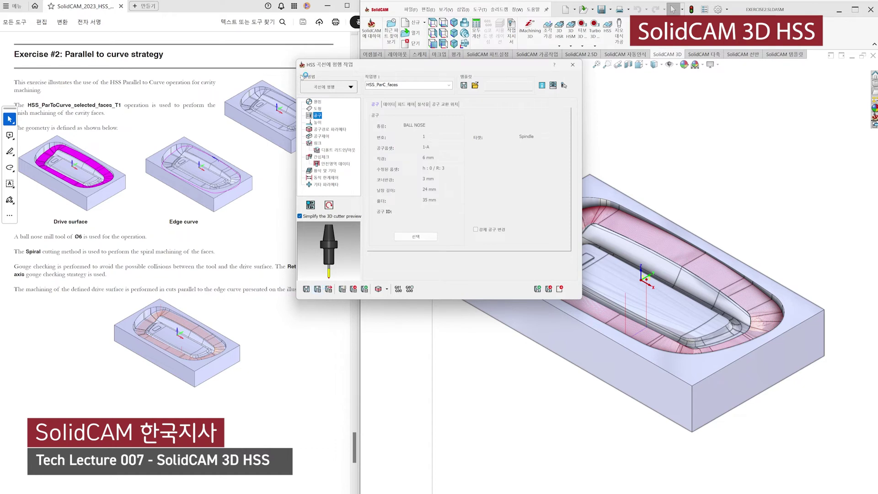
Examine the calculated toolpath over the sloped cavity faces from above and at both rounded ends, and close the operation definition
left_click_drag(389, 66, 308, 43)
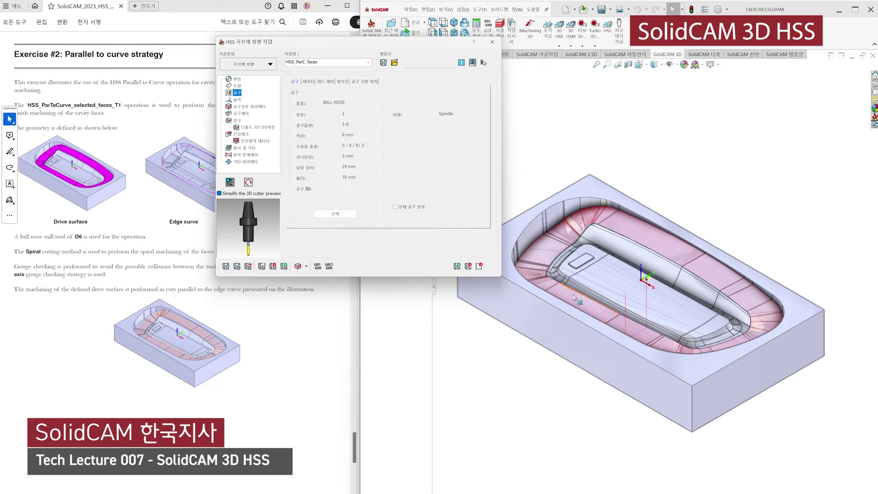
scroll(579, 239, "down", 3)
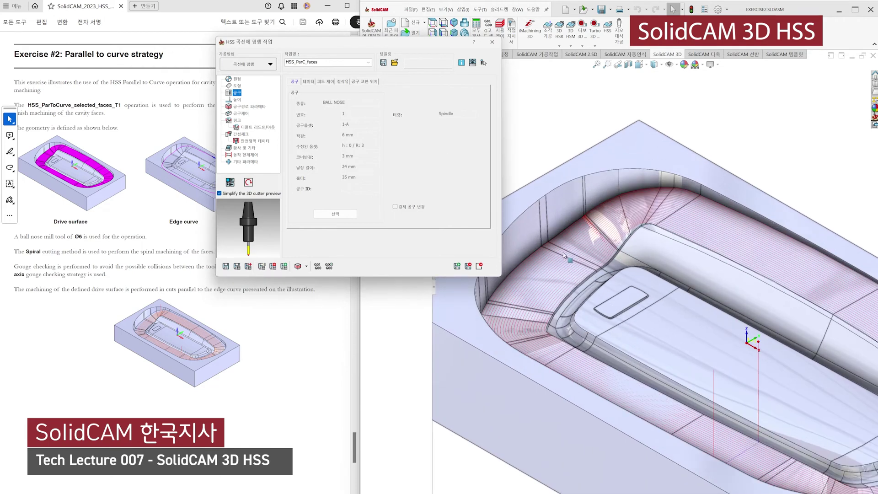
scroll(577, 297, "down", 5)
scroll(578, 296, "down", 1)
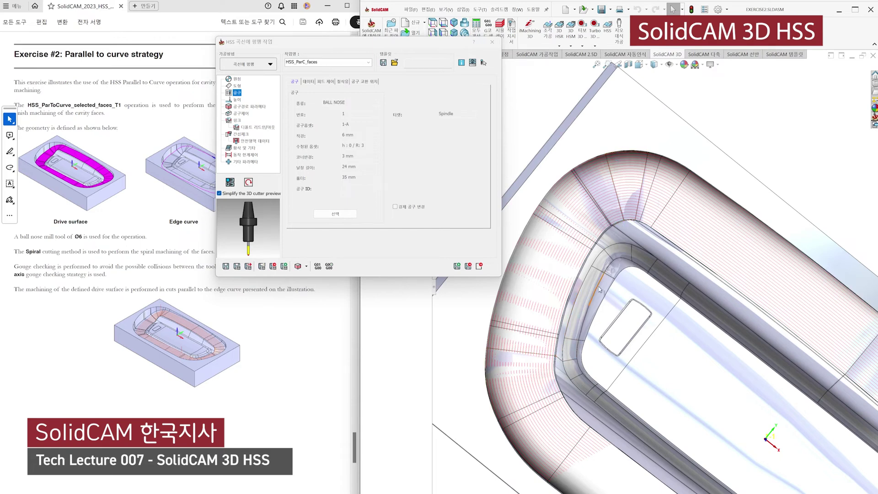
key("f")
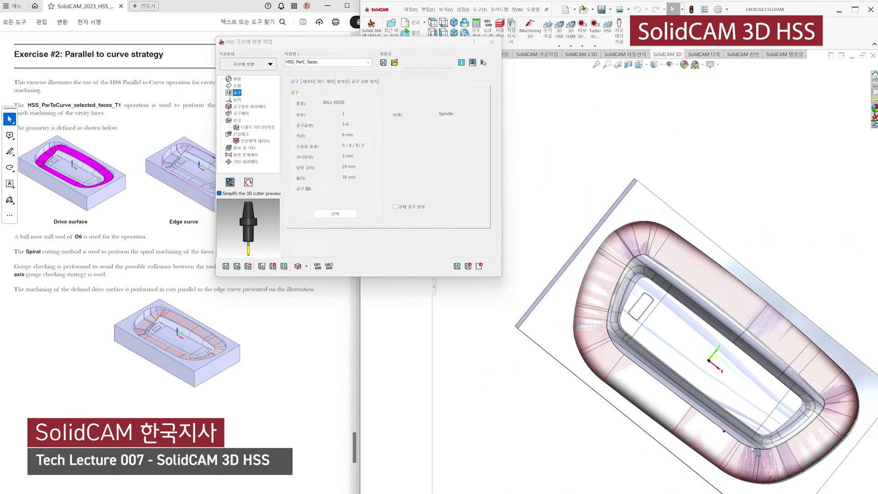
scroll(842, 421, "down", 3)
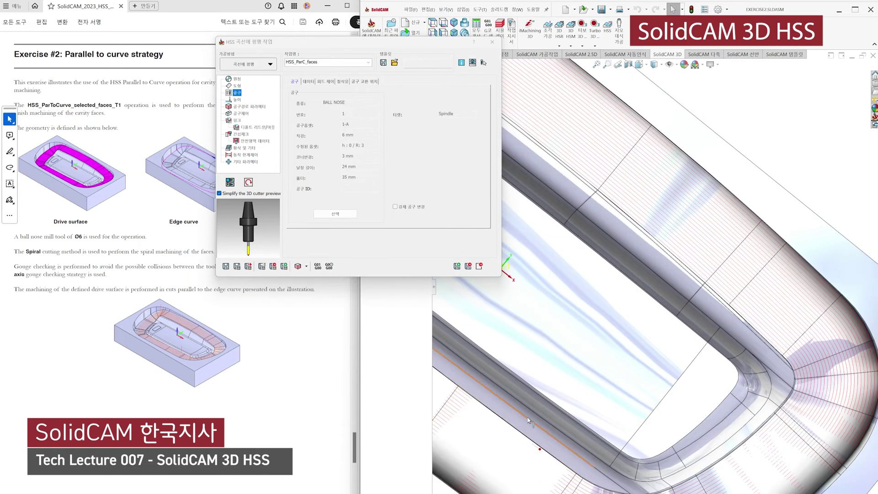
middle_click_drag(528, 420, 517, 370)
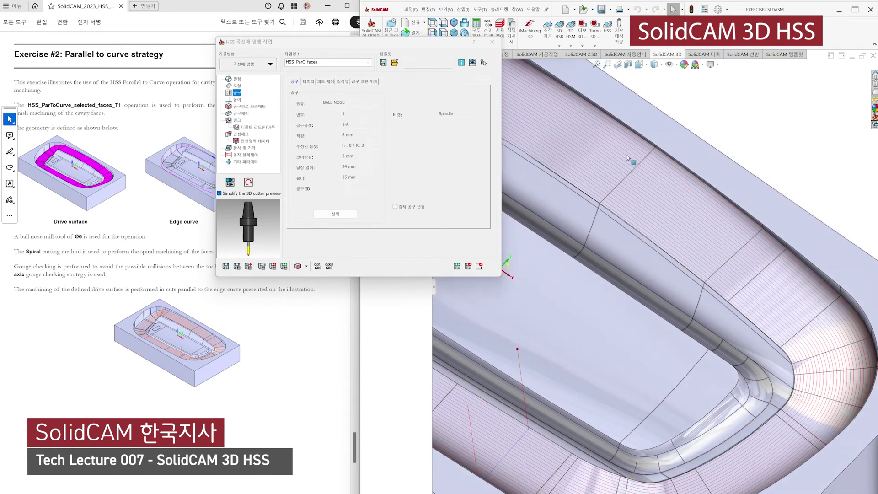
scroll(585, 135, "up", 5)
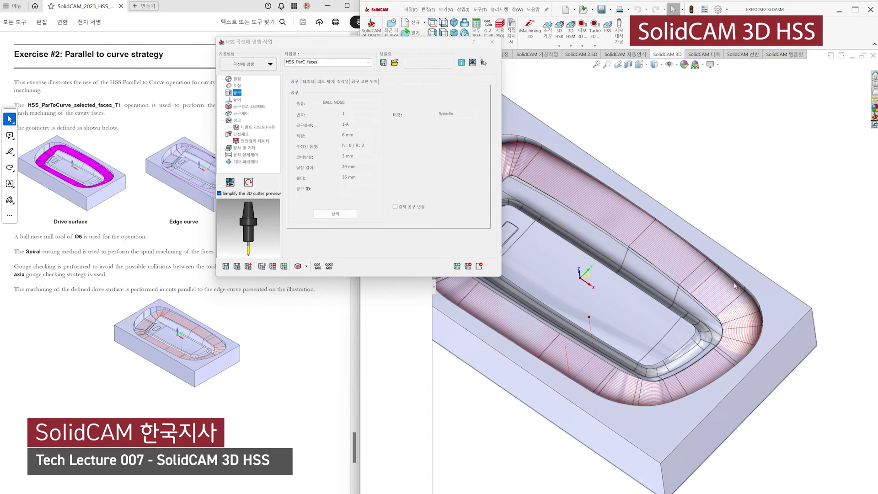
scroll(721, 368, "up", 3)
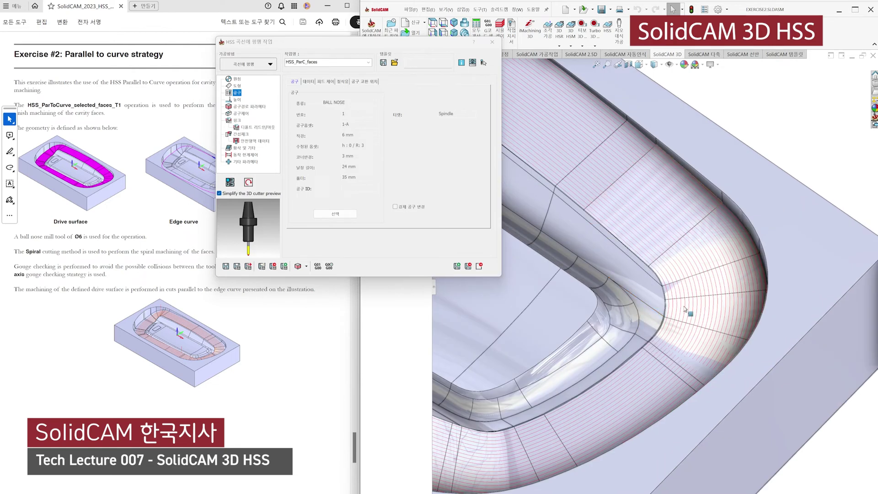
scroll(685, 310, "down", 3)
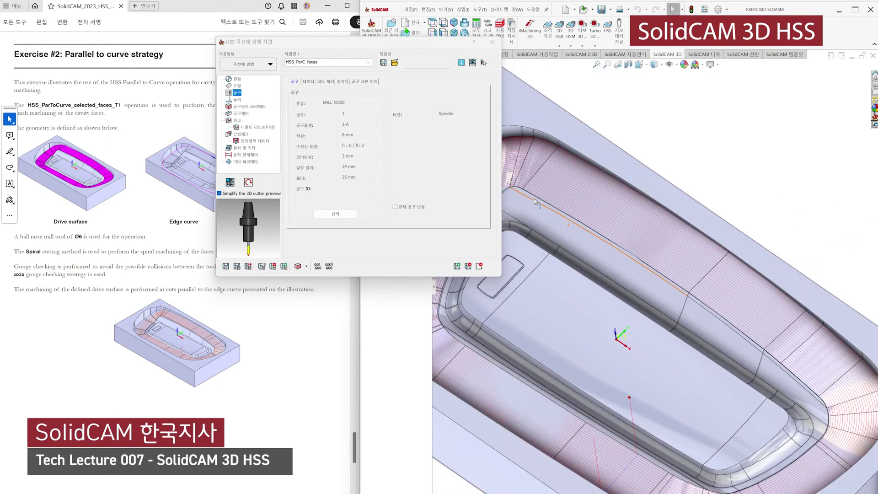
left_click(492, 42)
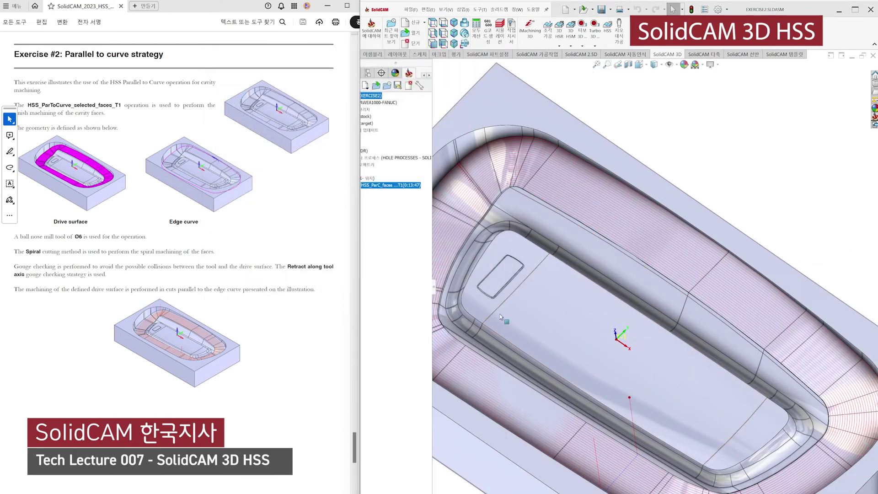
scroll(484, 322, "down", 2)
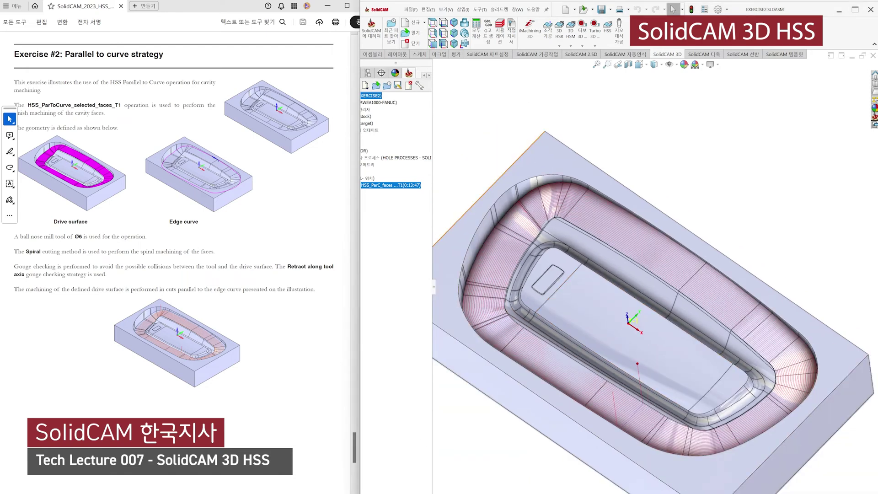
Go to the Exercise #3: Parallel to surface strategy instructions in the PDF guide
scroll(228, 283, "down", 8)
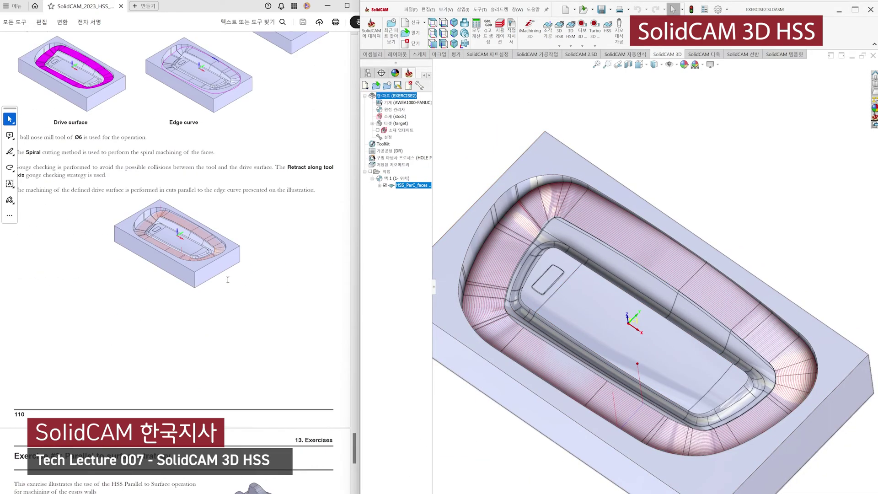
scroll(228, 280, "down", 3)
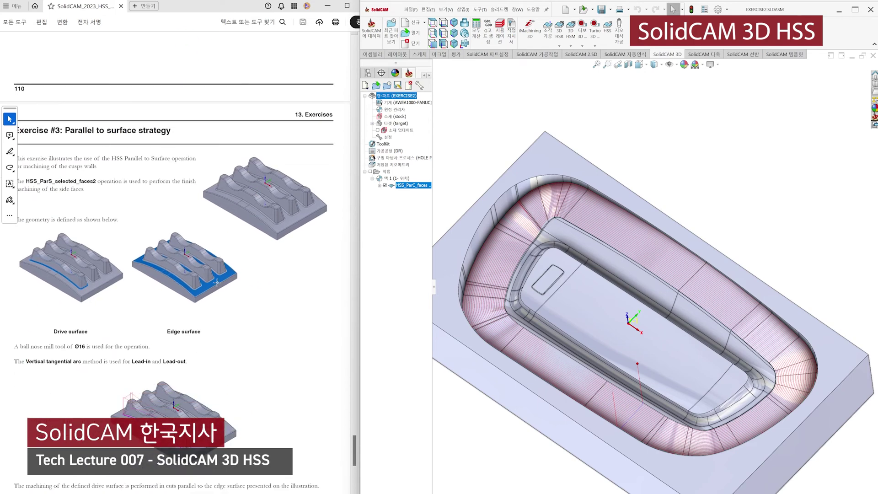
scroll(219, 276, "down", 1)
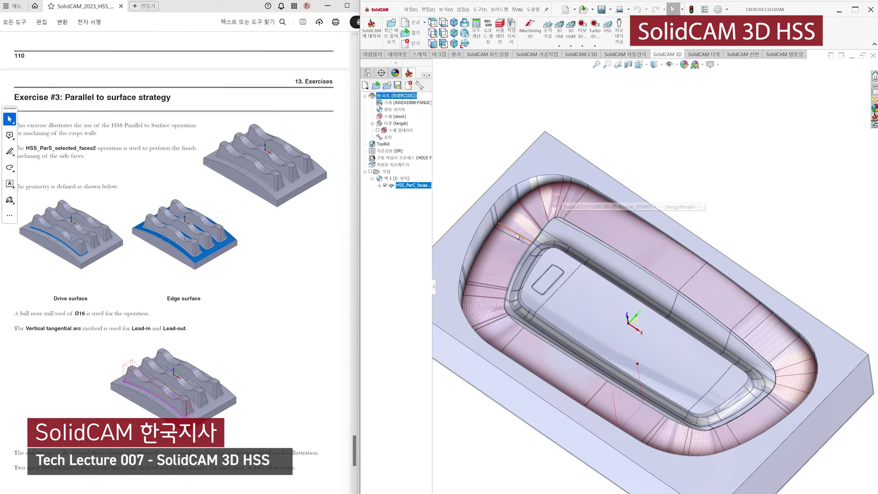
Examine the toolpath's upper boundary and highlight the adjoining upper wall faces around the cavity's wide rounded end
scroll(596, 210, "down", 5)
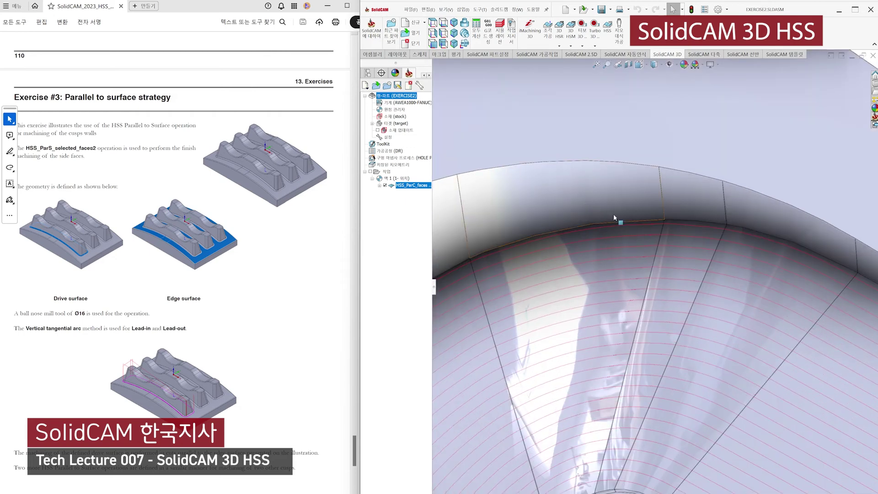
scroll(595, 234, "up", 5)
left_click(626, 275)
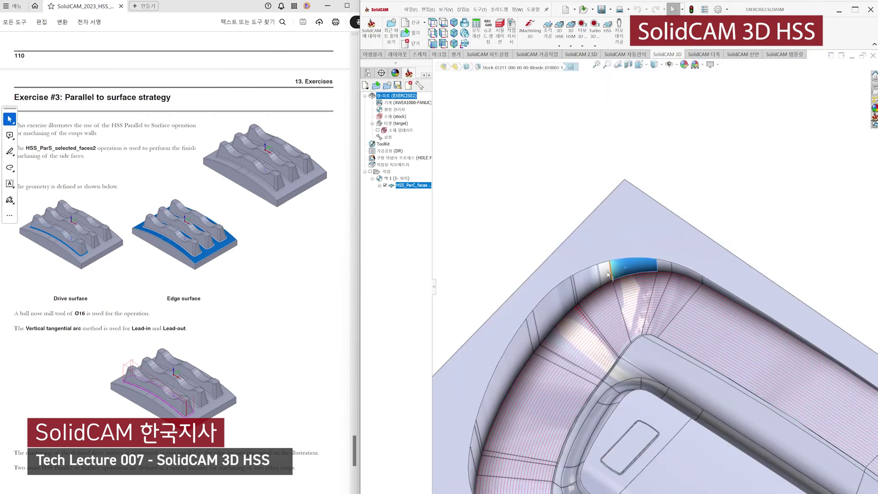
left_click(590, 286)
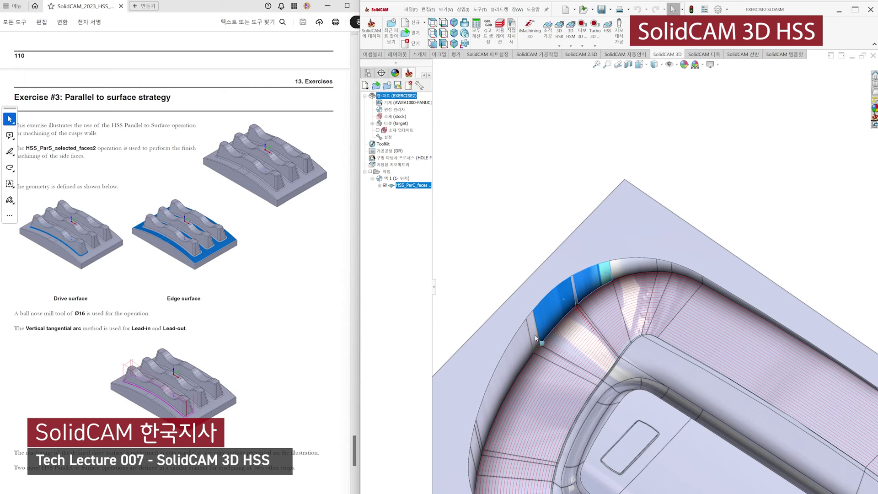
left_click(532, 352)
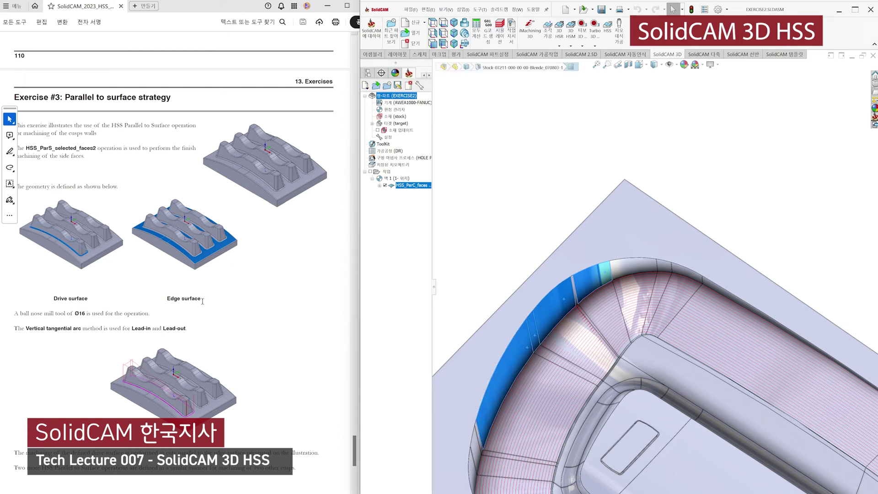
left_click(498, 217)
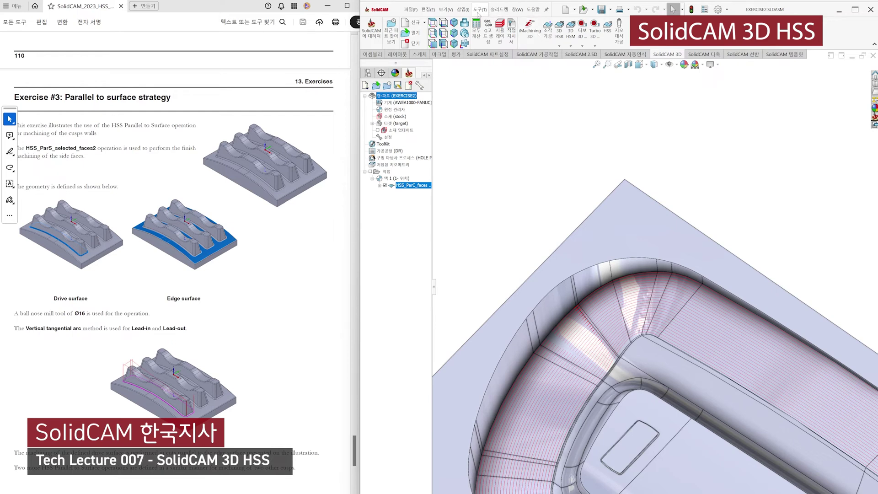
Open the CAM part EXERCISE3.prz and switch its scene to a plain white background
left_click(493, 11)
left_click(506, 33)
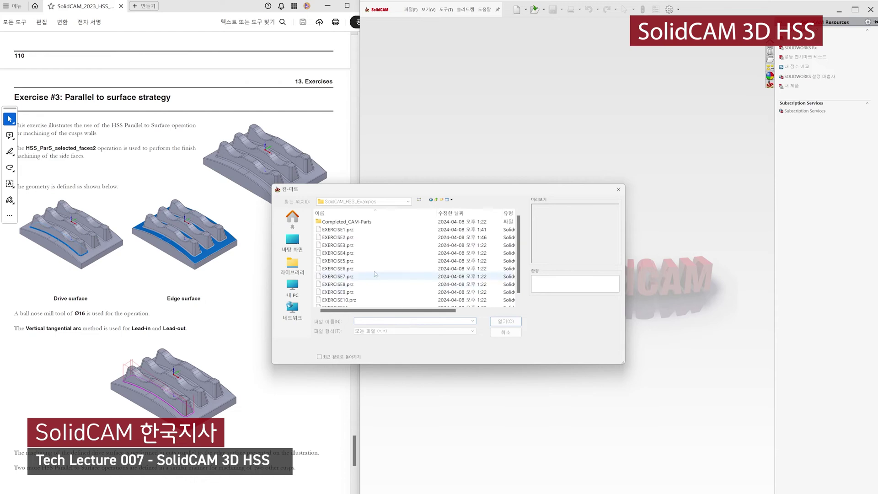
double_click(338, 246)
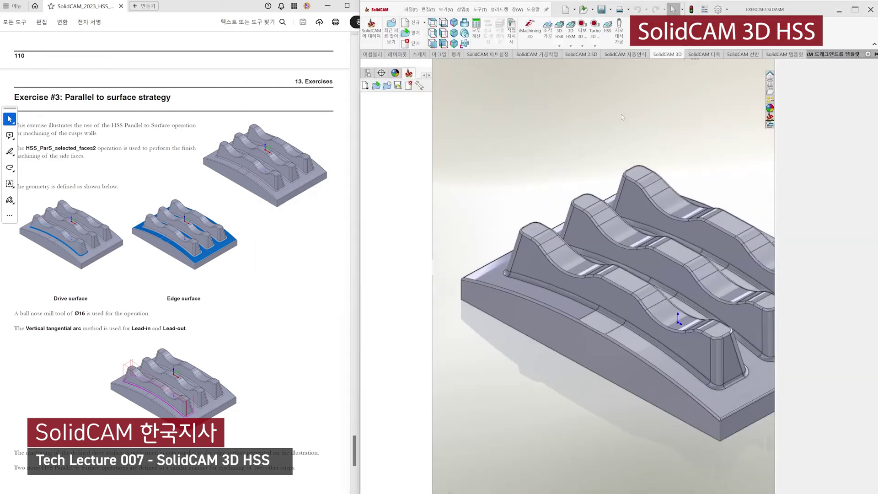
left_click(702, 65)
left_click(706, 86)
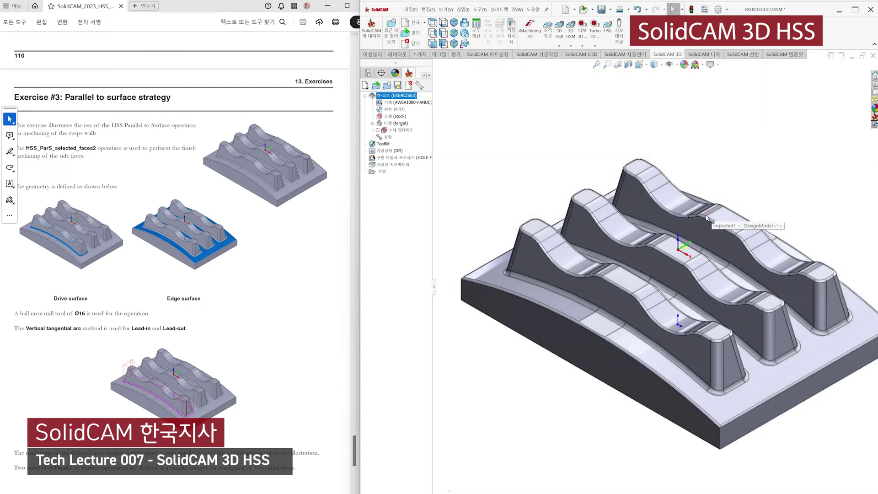
Create a new HSS operation with the Parallel to Surface strategy
left_click(608, 40)
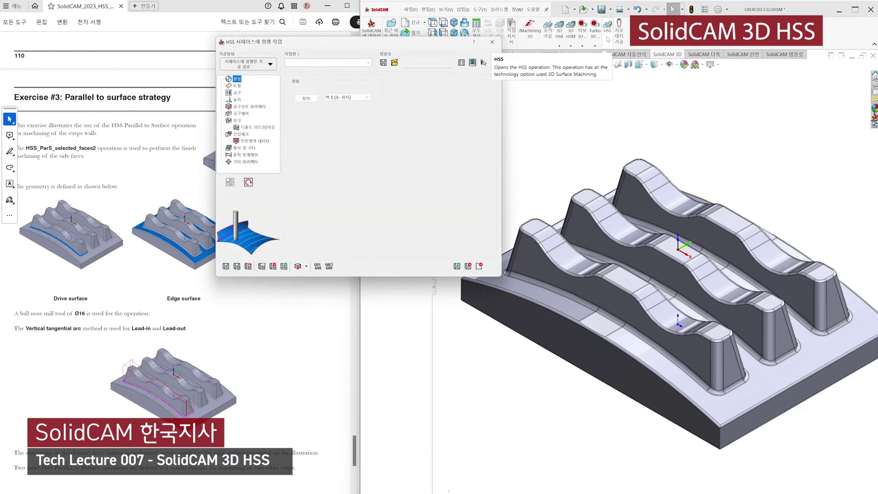
left_click(249, 68)
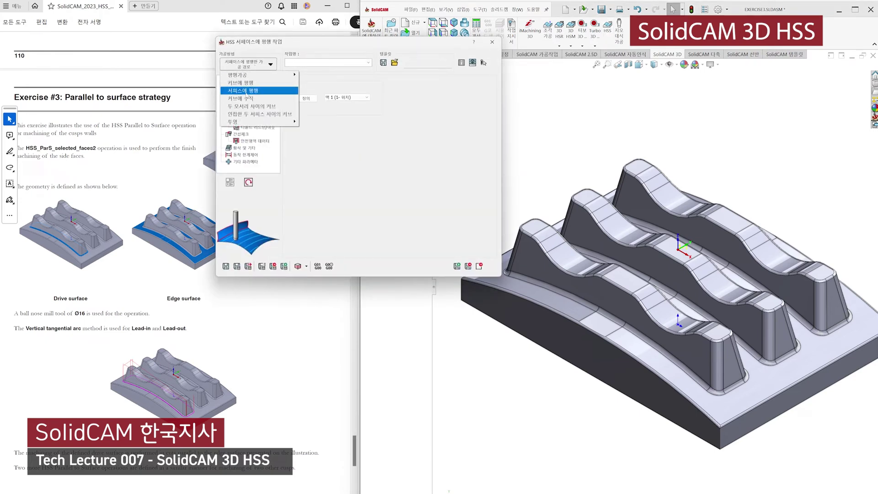
left_click(248, 90)
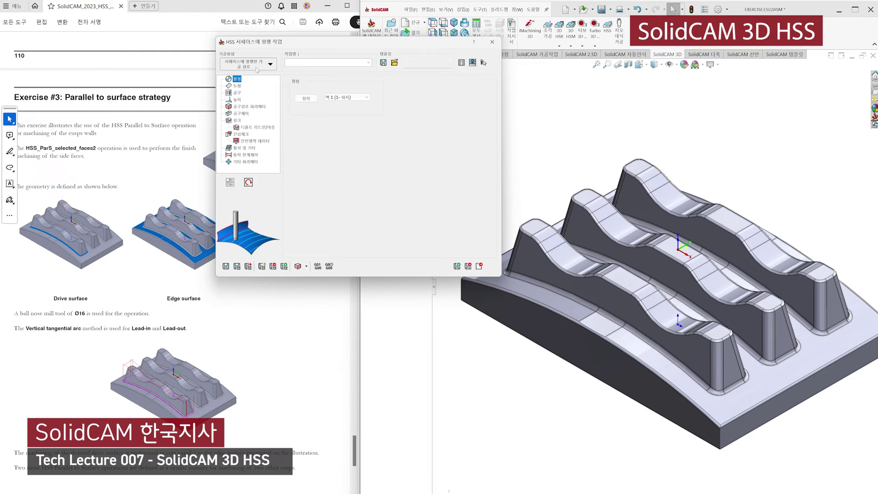
left_click(259, 68)
left_click(288, 89)
left_click(653, 329)
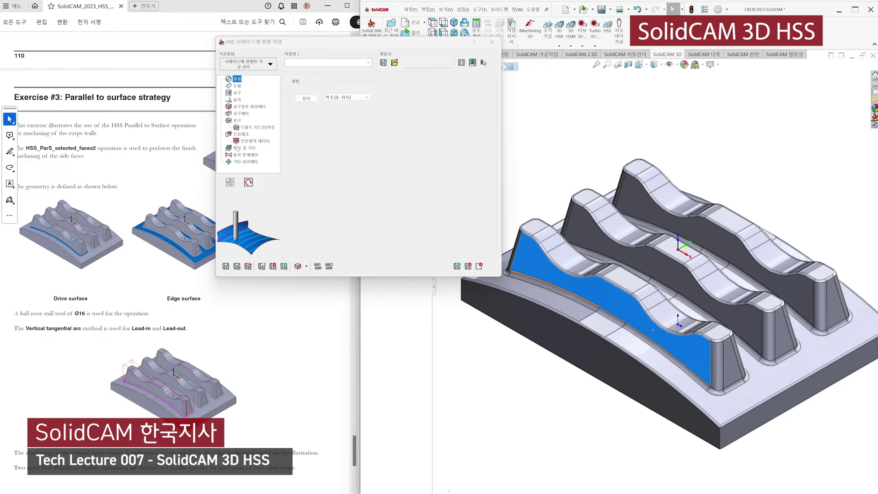
Start a new drive surface selection with the front rib's base fillet faces along its outer side and around the adjoining end
left_click(238, 86)
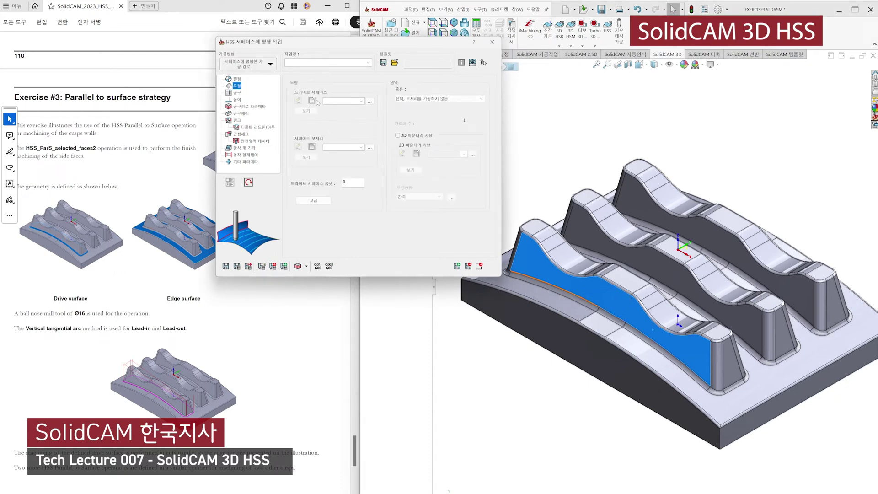
left_click(524, 164)
left_click(312, 101)
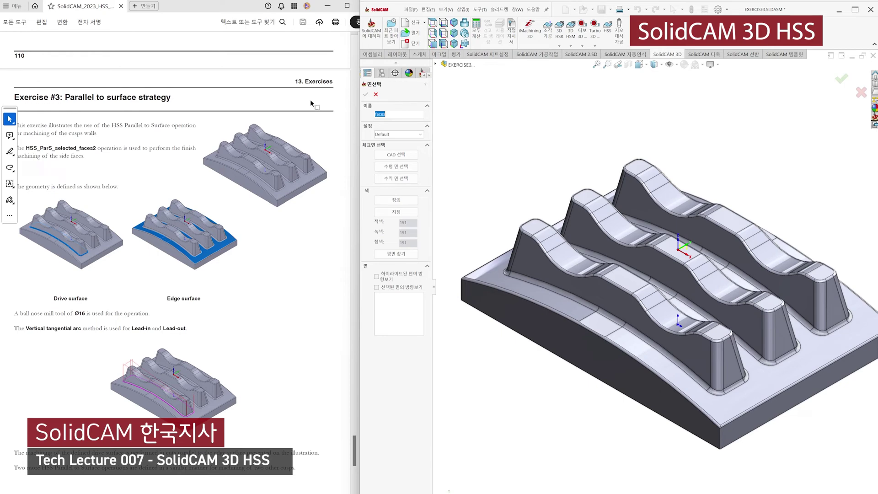
left_click(531, 284)
scroll(533, 285, "down", 5)
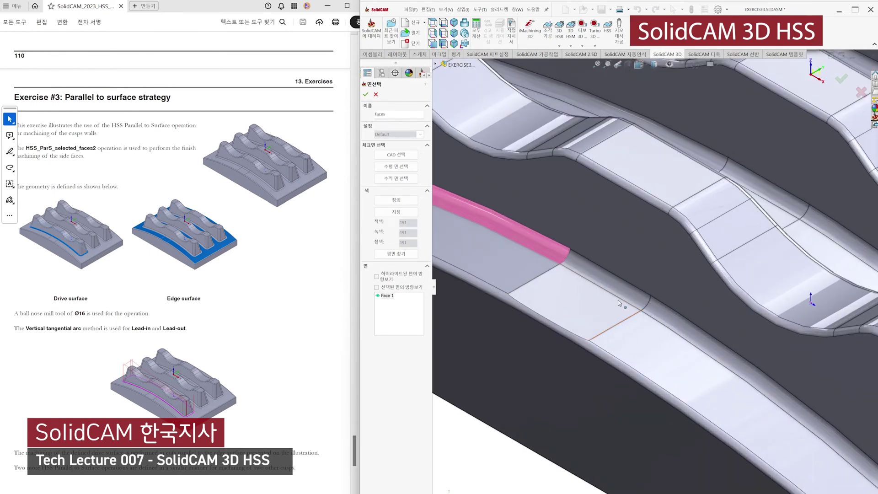
left_click(677, 320)
scroll(685, 324, "up", 5)
scroll(750, 366, "down", 4)
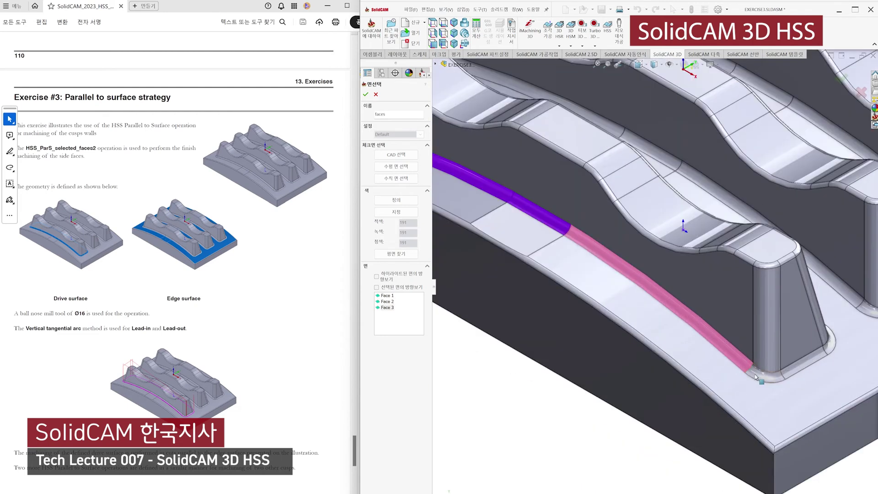
left_click(761, 375)
left_click(807, 366)
left_click(831, 344)
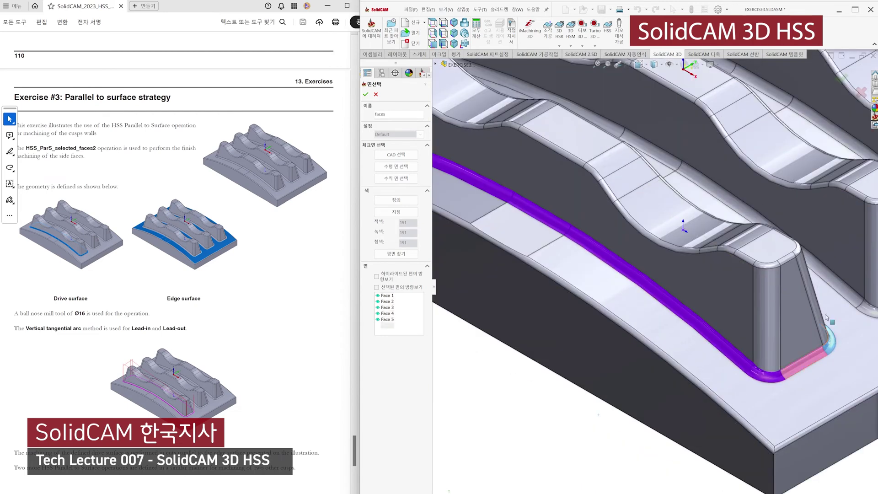
Add the base fillet faces along the inner side of the front rib to the drive surface selection
middle_click_drag(699, 185, 640, 188)
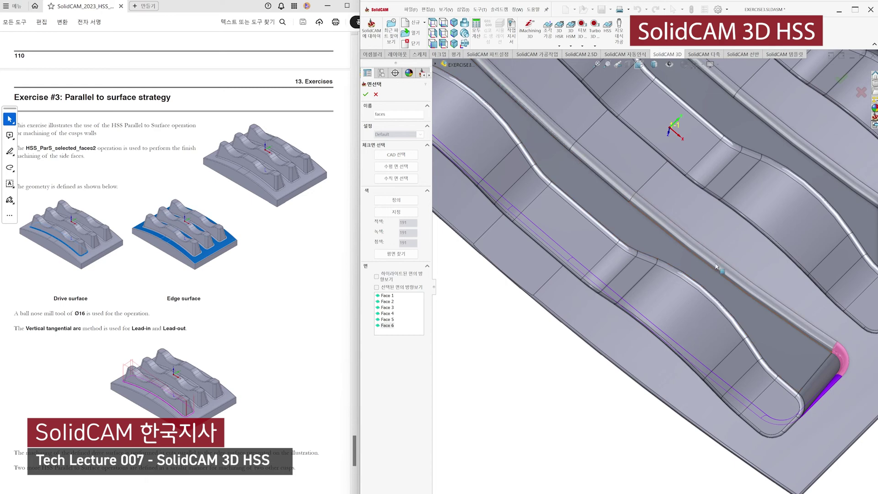
left_click(615, 189)
left_click(613, 187)
left_click(565, 137)
scroll(565, 137, "up", 3)
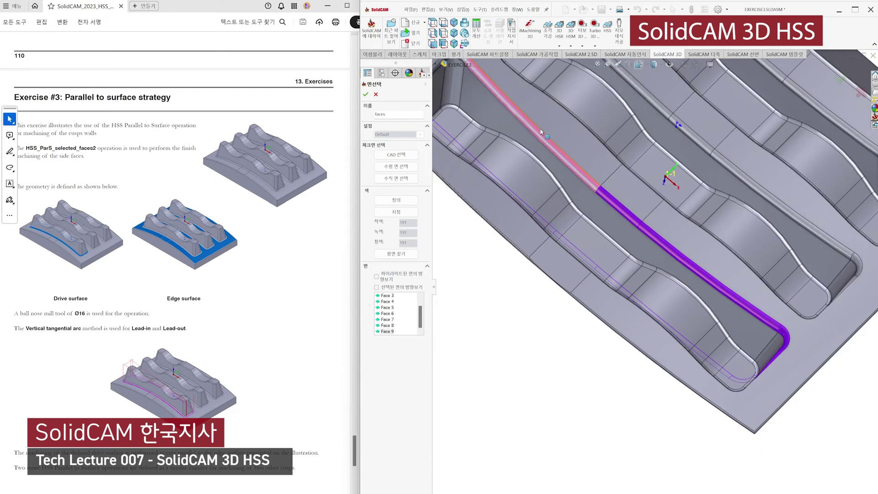
Add the fillet faces around the front rib's remaining end to close the loop, and accept the drive surfaces
scroll(535, 136, "down", 3)
scroll(536, 136, "down", 2)
left_click(512, 173)
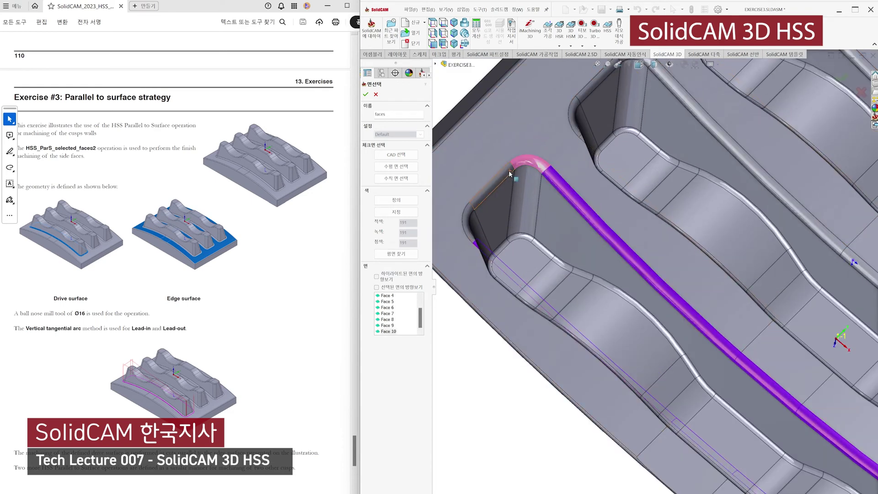
left_click(482, 198)
left_click(474, 224)
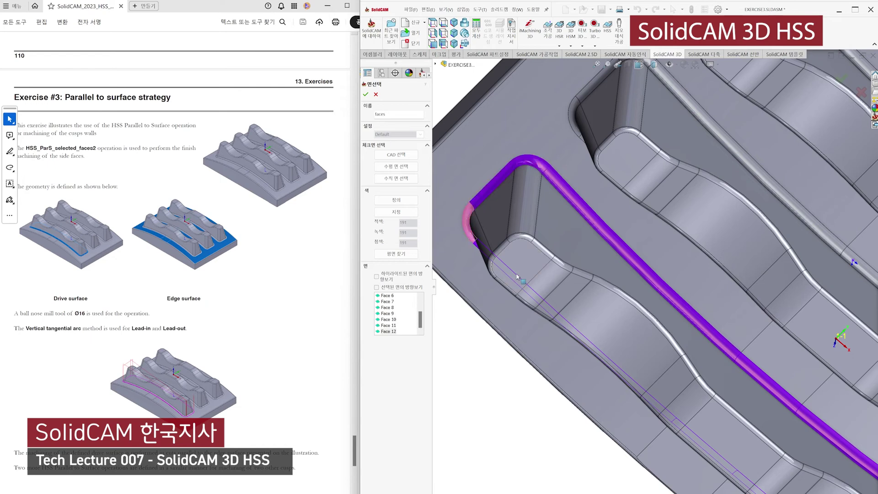
scroll(476, 219, "up", 5)
middle_click_drag(638, 234, 641, 275)
scroll(640, 275, "down", 3)
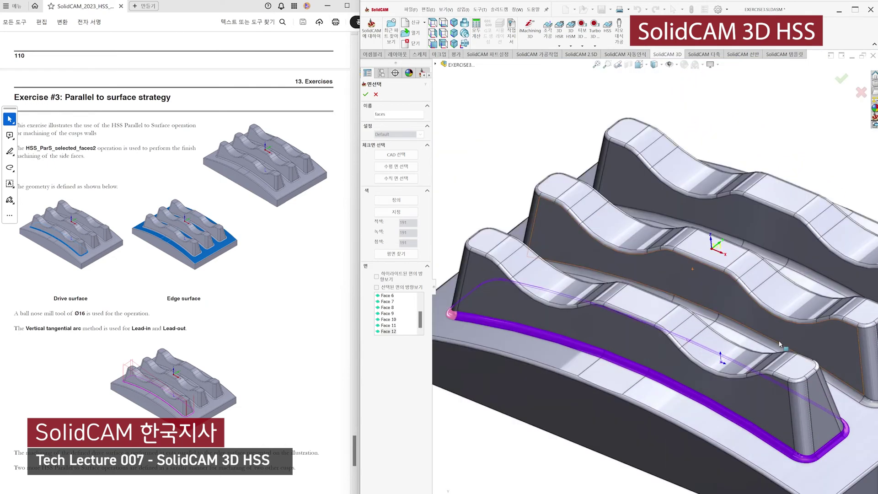
left_click(366, 95)
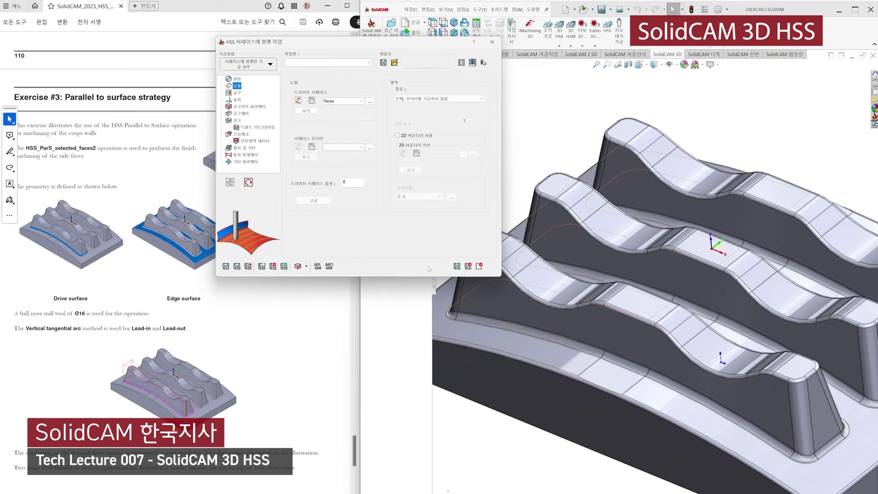
Define the surface edge geometry from all the base floor faces around and between the three ribs
left_click(313, 147)
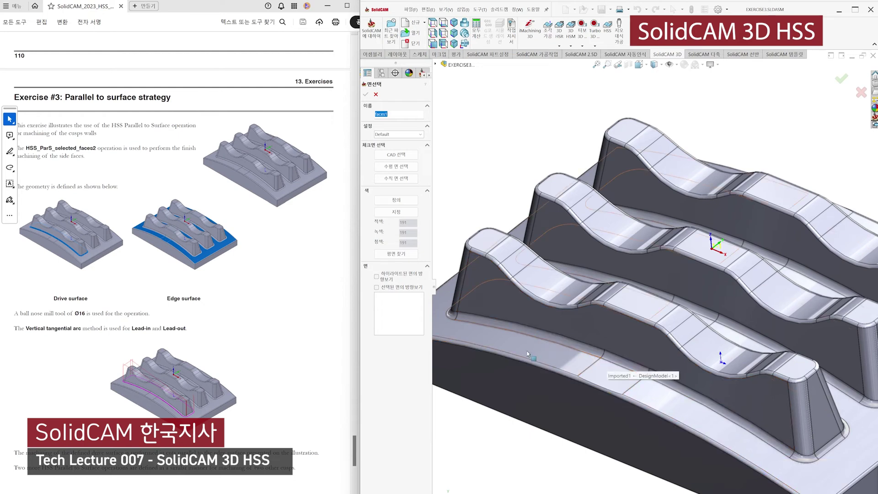
left_click(553, 357)
left_click(612, 387)
left_click(674, 403)
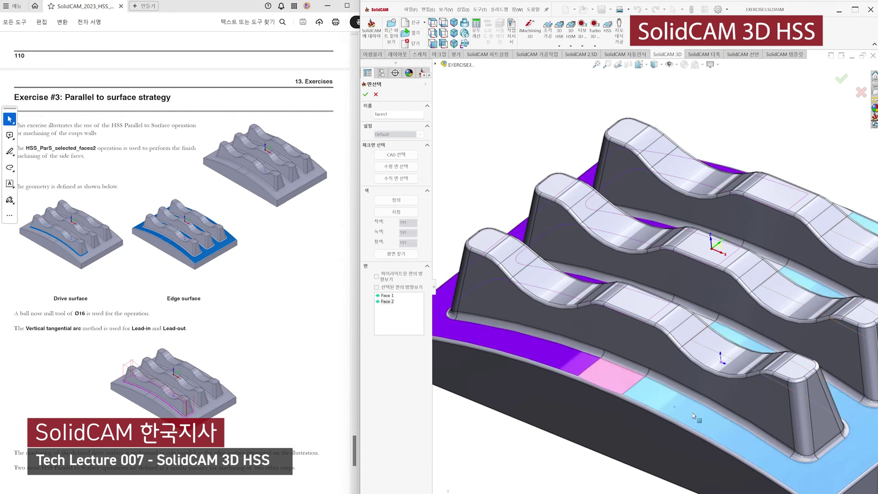
middle_click_drag(675, 404, 688, 318)
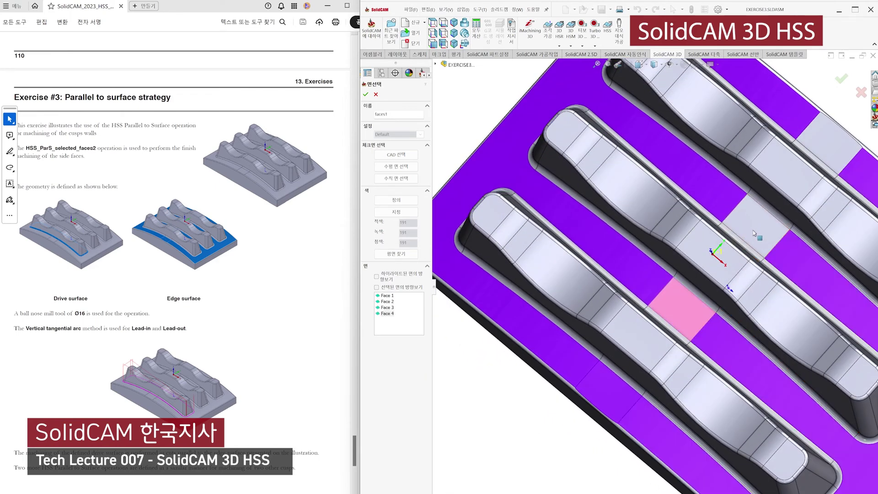
left_click(690, 314)
left_click(692, 302)
scroll(692, 302, "up", 2)
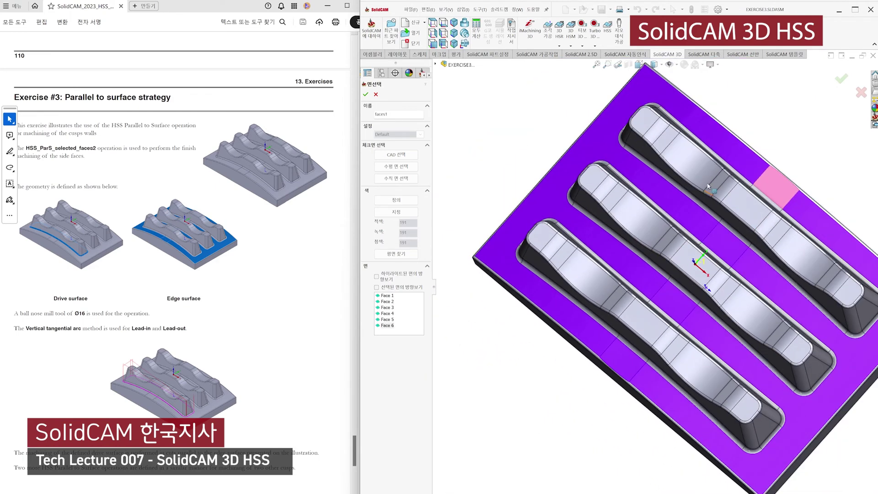
middle_click_drag(718, 386, 744, 307)
scroll(717, 322, "up", 1)
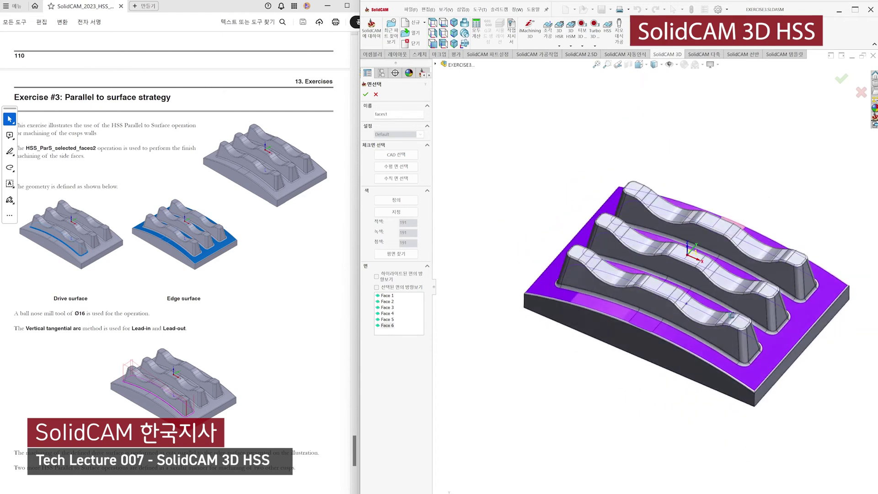
scroll(796, 307, "down", 1)
left_click(366, 95)
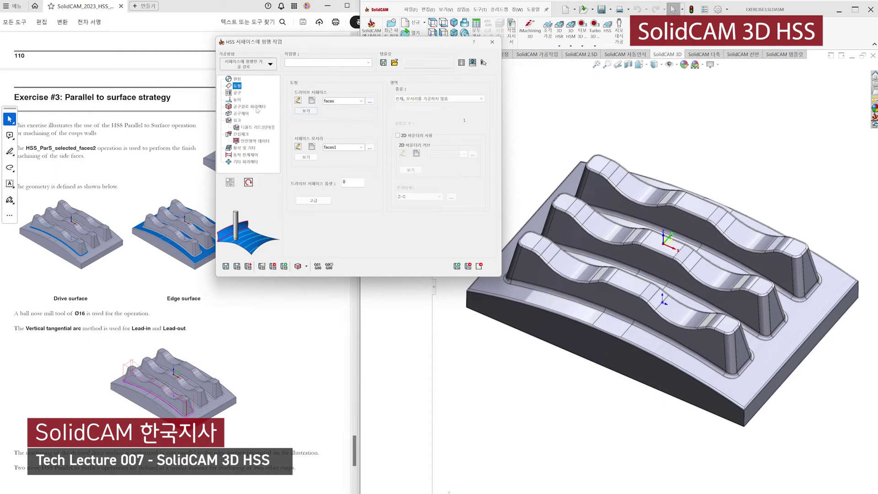
Add a ball nose mill to the operation's tool list and set its diameter to 16 mm
left_click(237, 93)
left_click(325, 214)
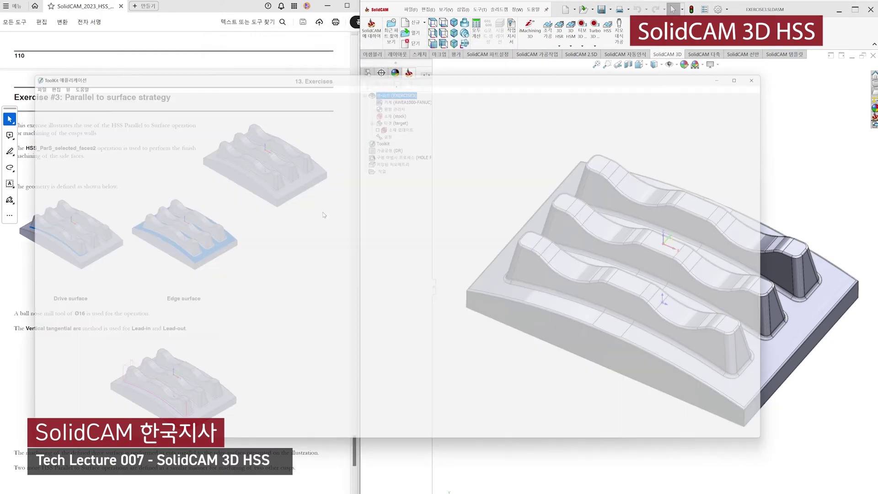
left_click_drag(224, 71, 254, 61)
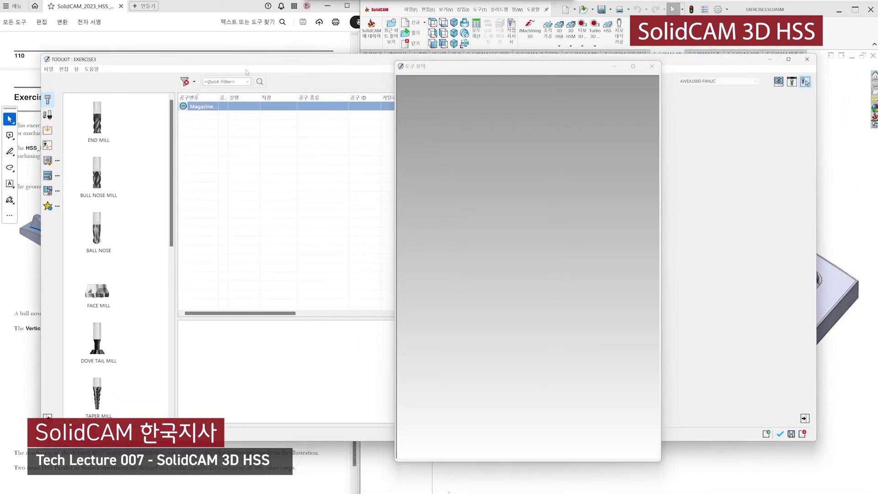
left_click_drag(93, 215, 215, 202)
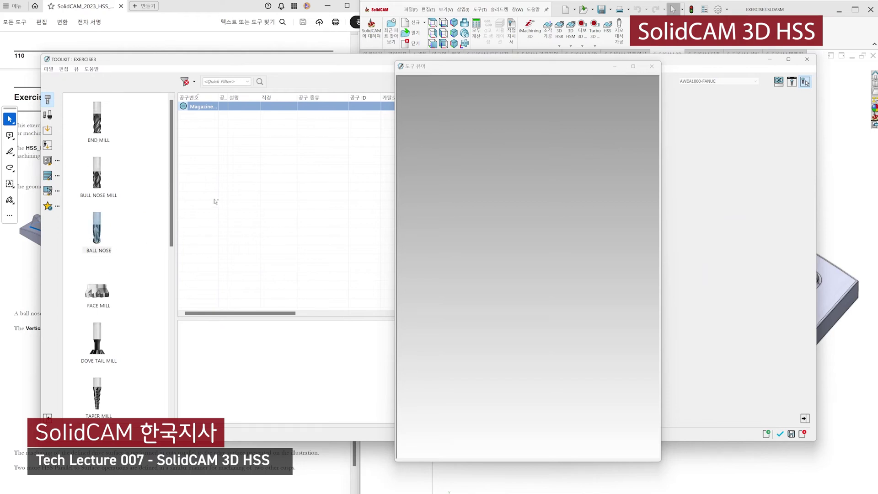
left_click(634, 92)
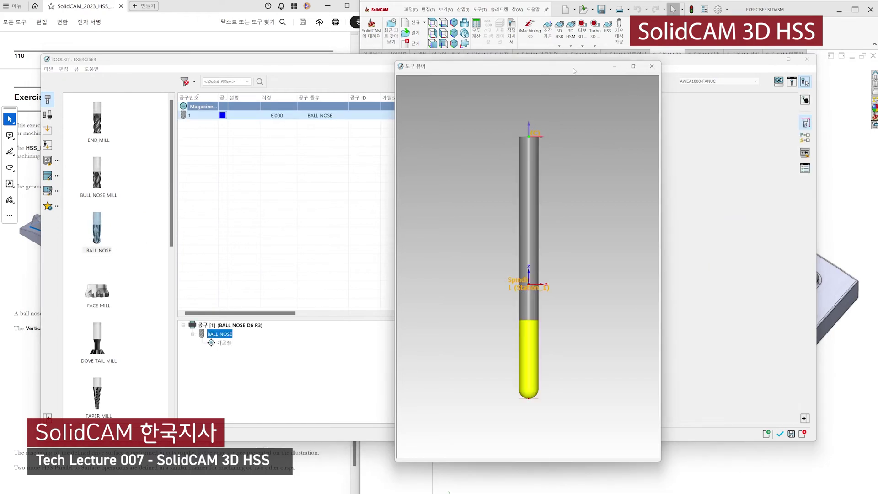
left_click_drag(574, 71, 546, 216)
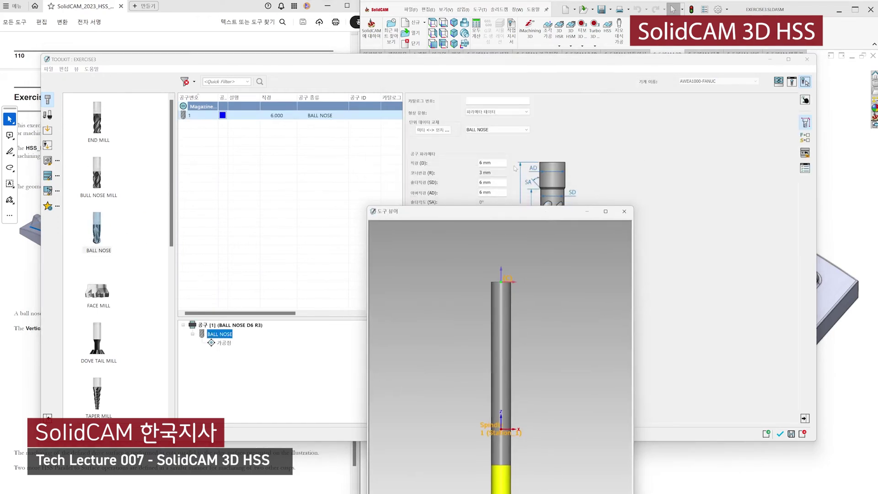
left_click(491, 175)
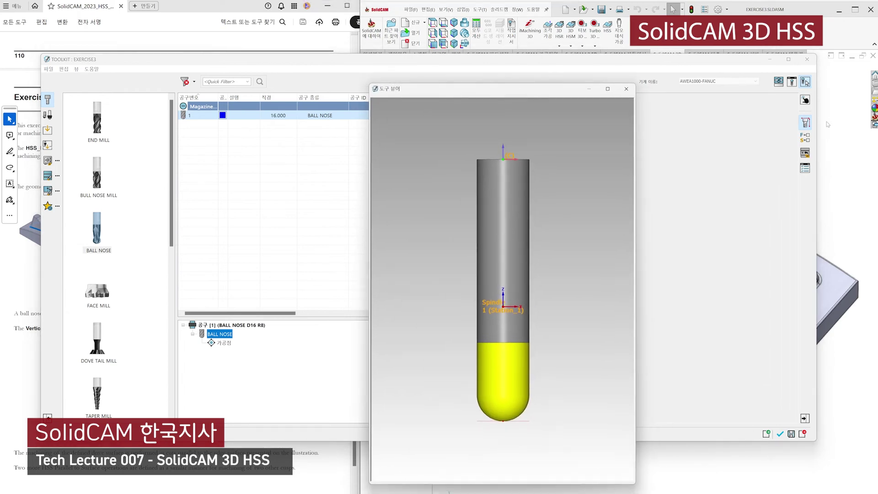
Keep the ball nose mill's diameter, shoulder and arbor diameters at 16 mm, assign it to the operation and open the level settings
left_click_drag(715, 65, 642, 315)
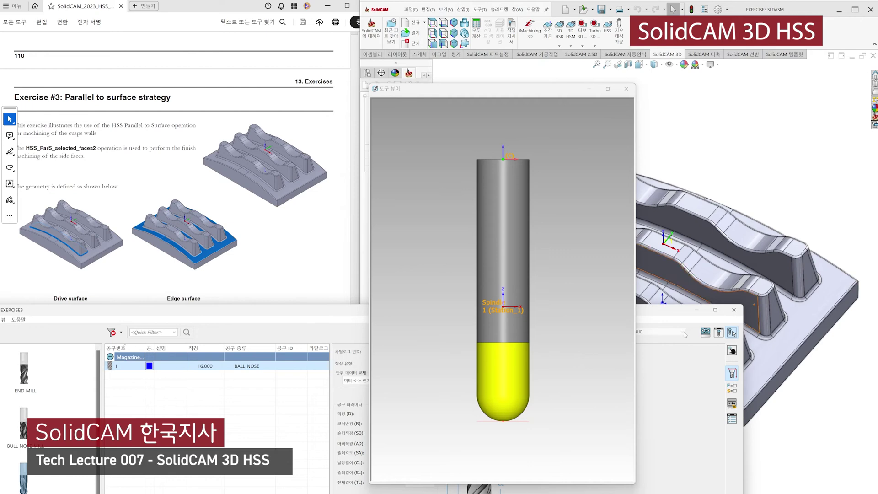
left_click_drag(665, 312, 729, 70)
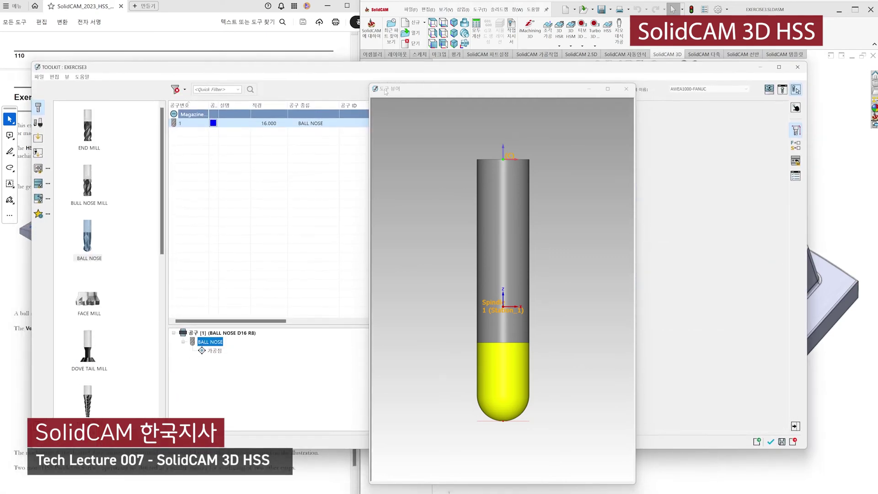
left_click_drag(370, 84, 621, 104)
left_click(222, 332)
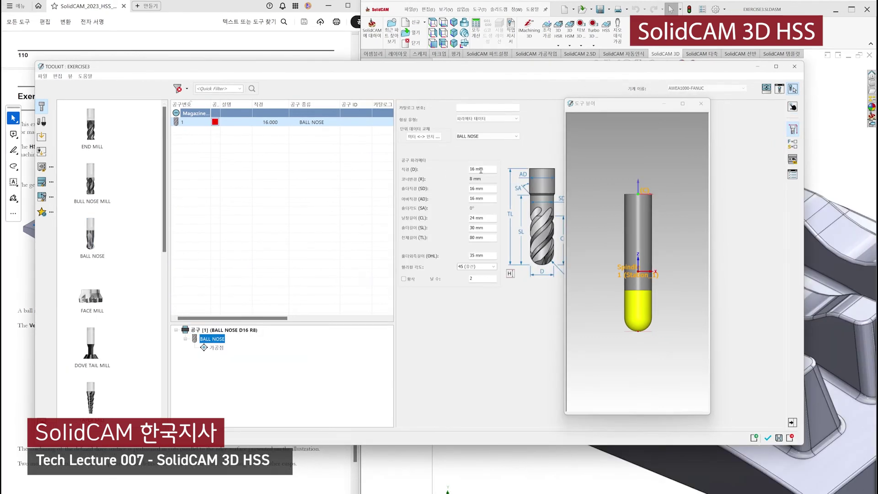
left_click(492, 170)
left_click(490, 188)
left_click(490, 198)
left_click(796, 143)
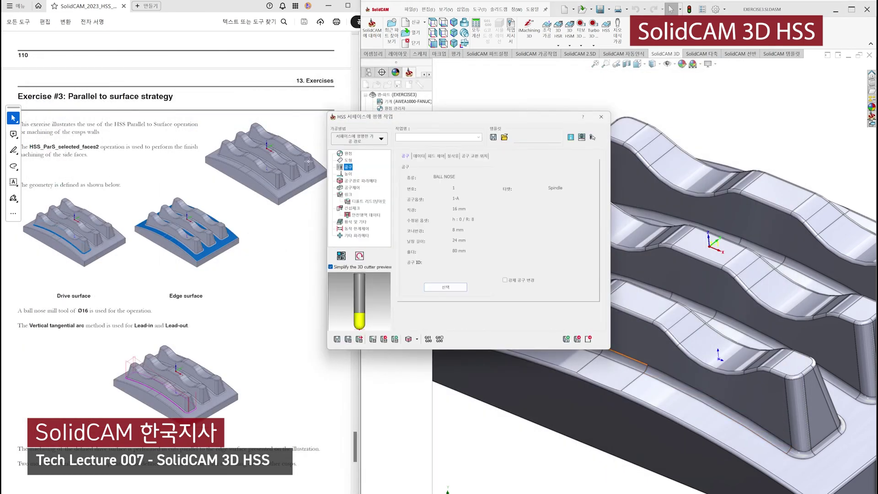
left_click(352, 181)
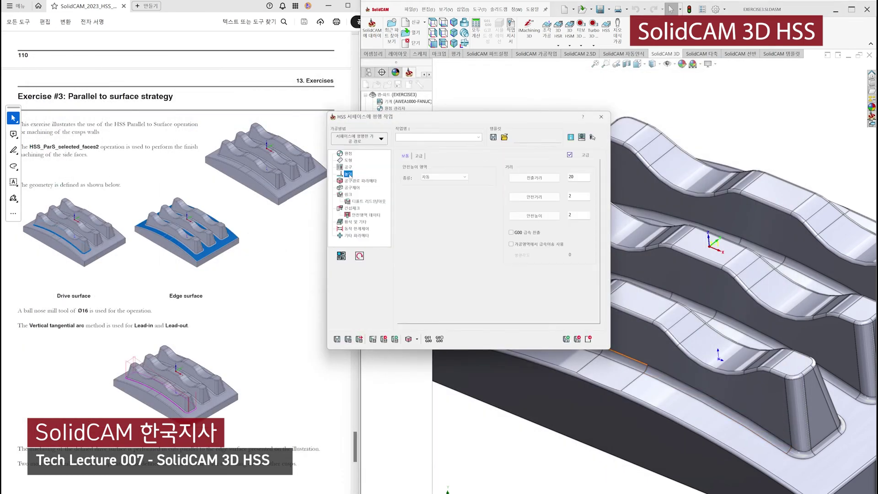
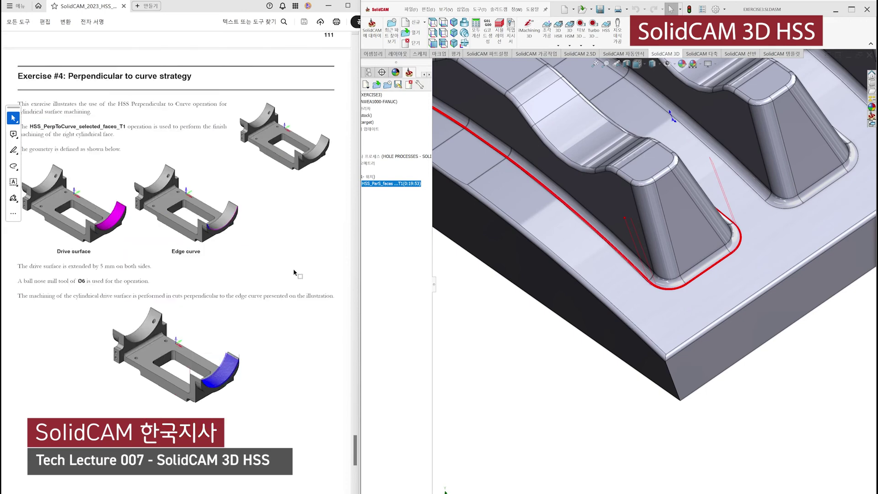
Bring up Exercise #5 in the exercise document and open the CAM-part EXERCISE5.prz from the SolidCAM_HSS_Examples folder
scroll(294, 272, "down", 1)
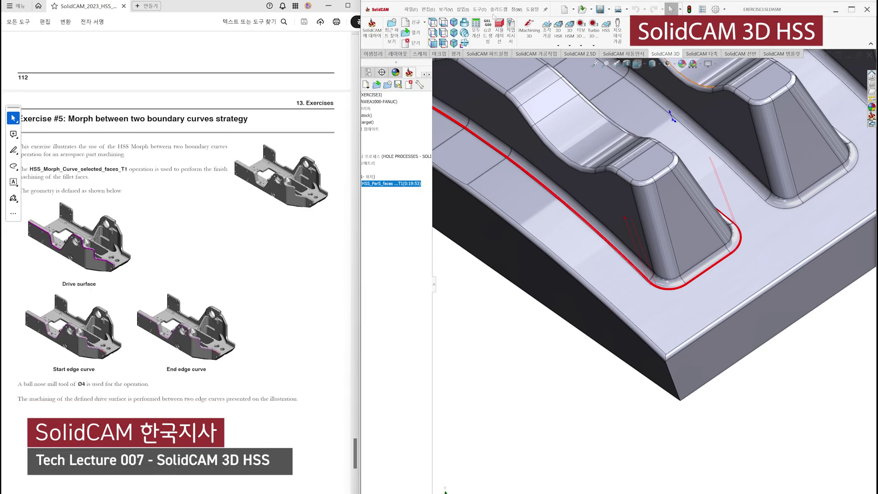
left_click(481, 12)
mouse_move(500, 11)
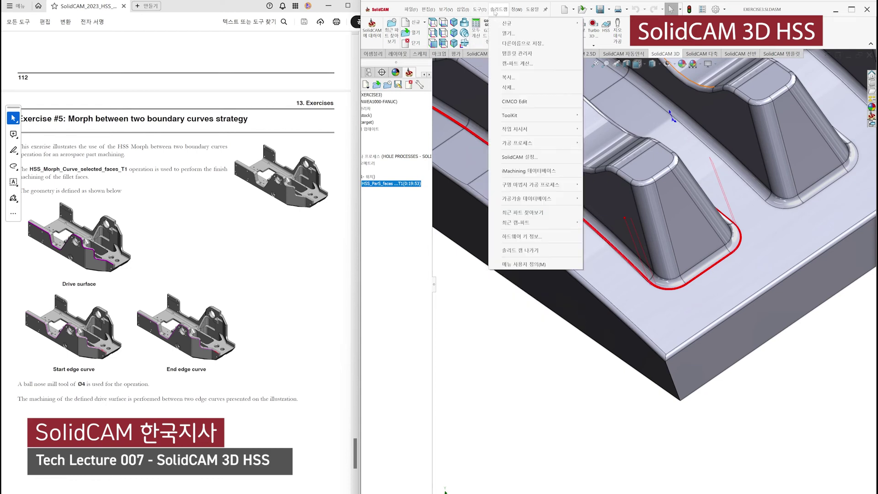
left_click(509, 33)
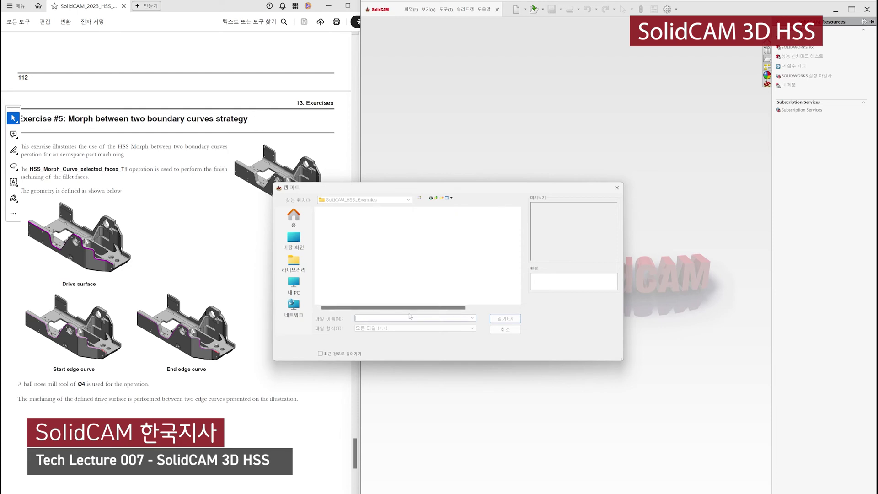
left_click(338, 259)
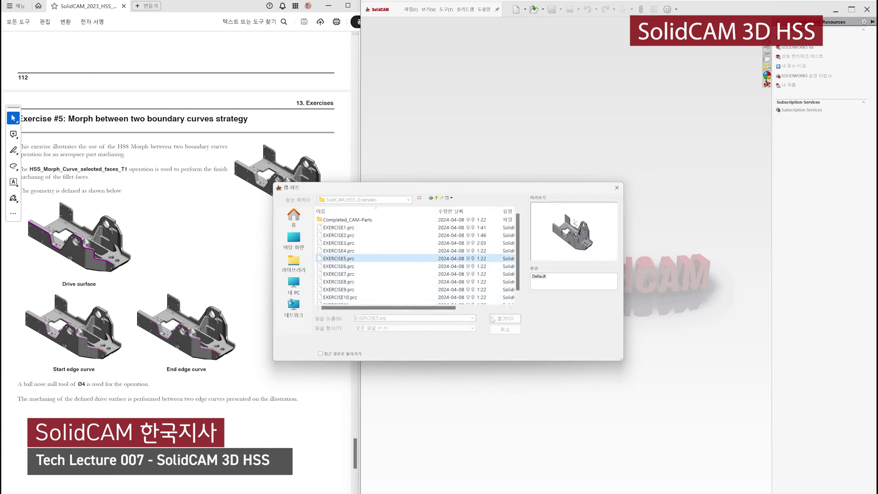
left_click(505, 318)
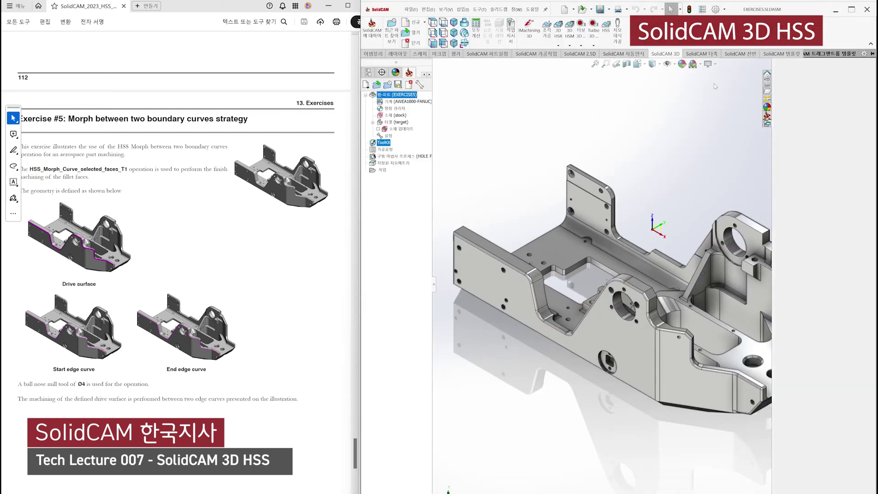
Apply a plain white scene background and inspect the fillet faces along the front side wall's upper edge
left_click(701, 65)
left_click(696, 86)
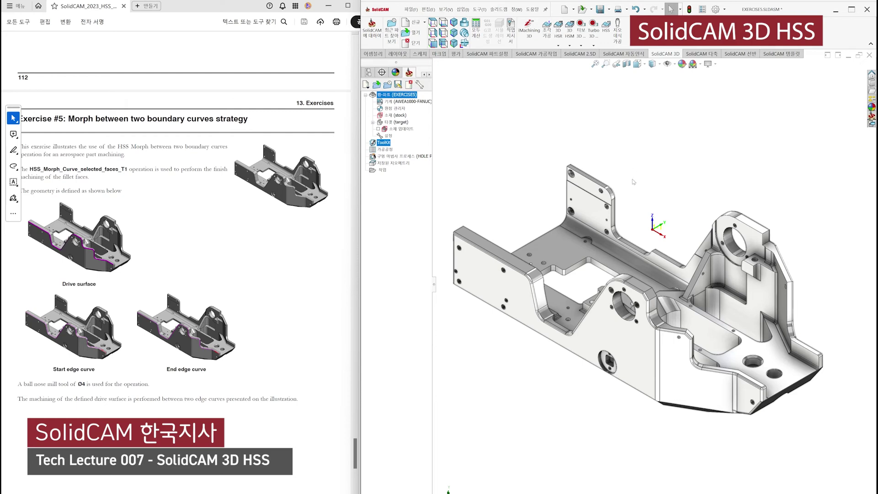
scroll(525, 281, "down", 5)
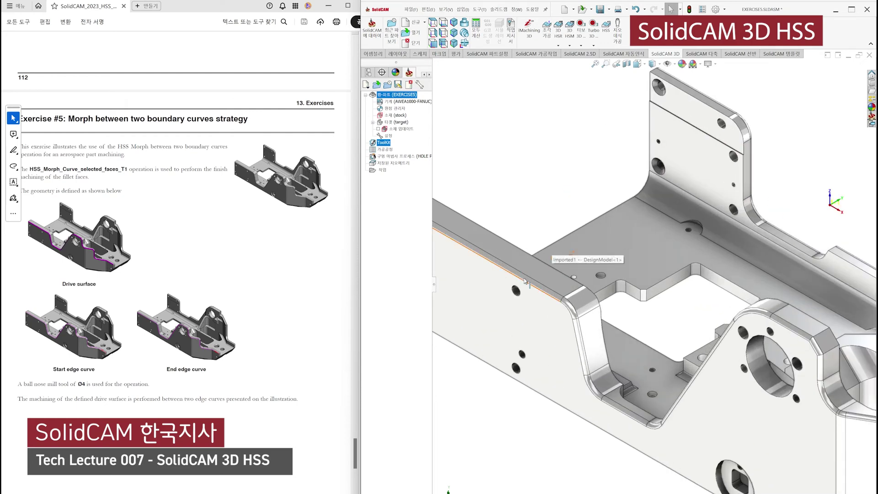
left_click(526, 281)
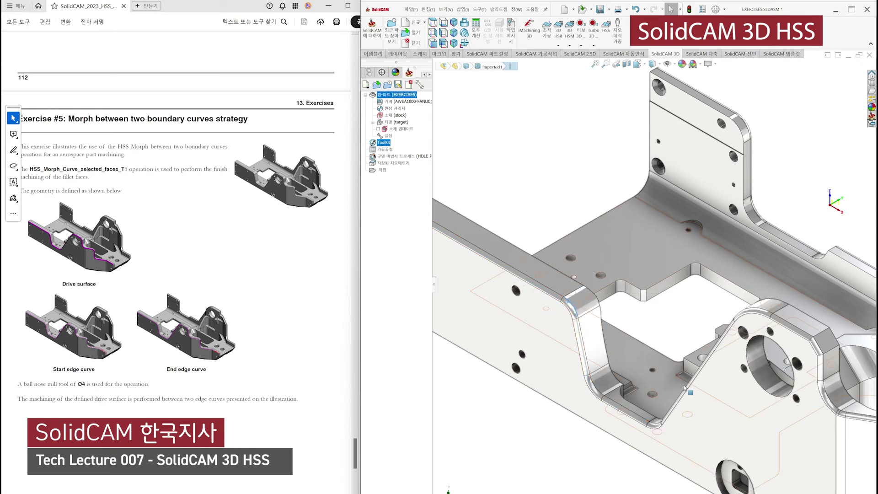
scroll(787, 342, "up", 2)
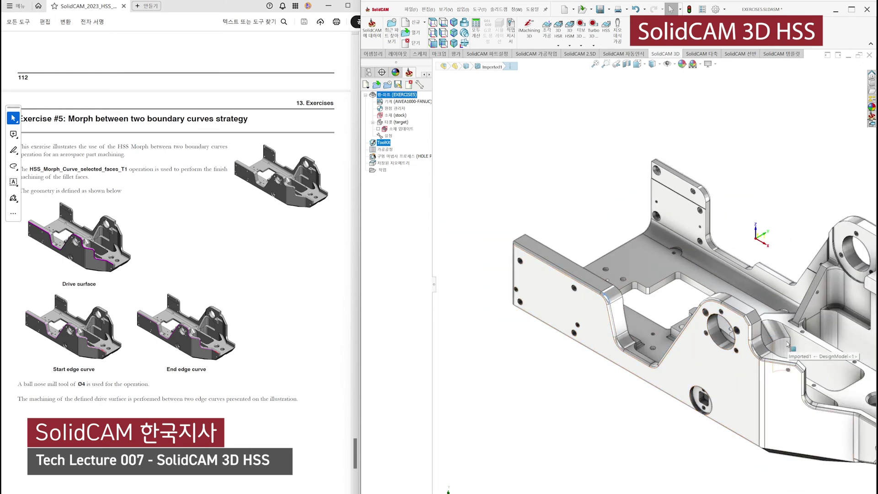
key("f")
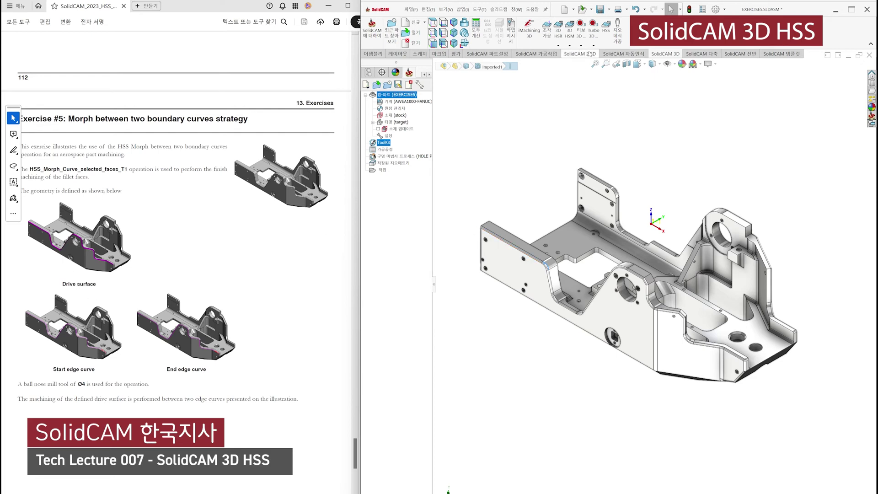
Create a new HSS operation using the morph between two boundary curves strategy
left_click(606, 40)
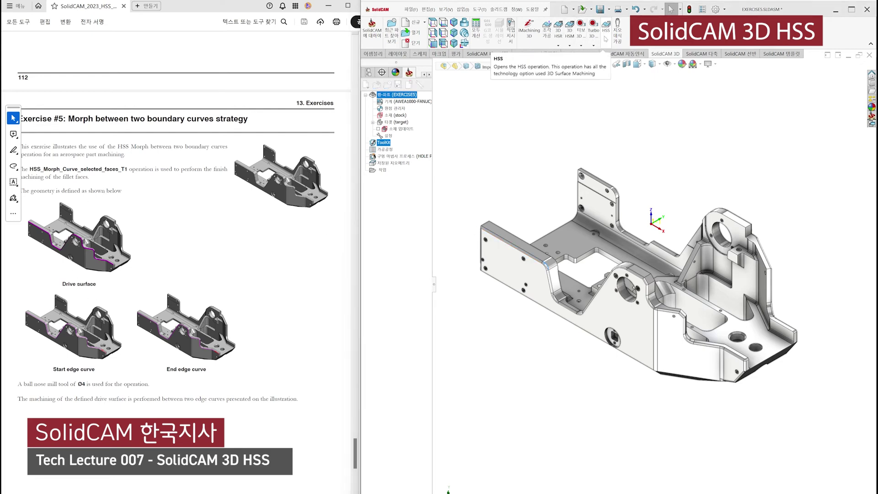
left_click(300, 95)
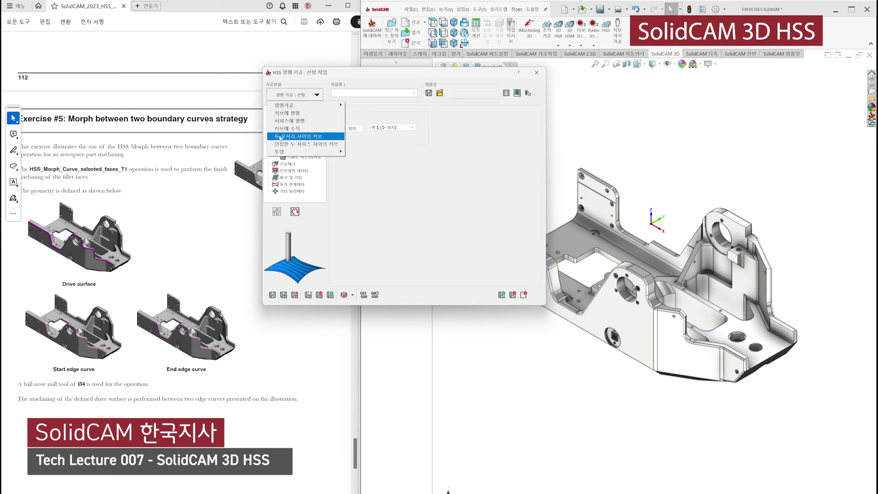
left_click(333, 137)
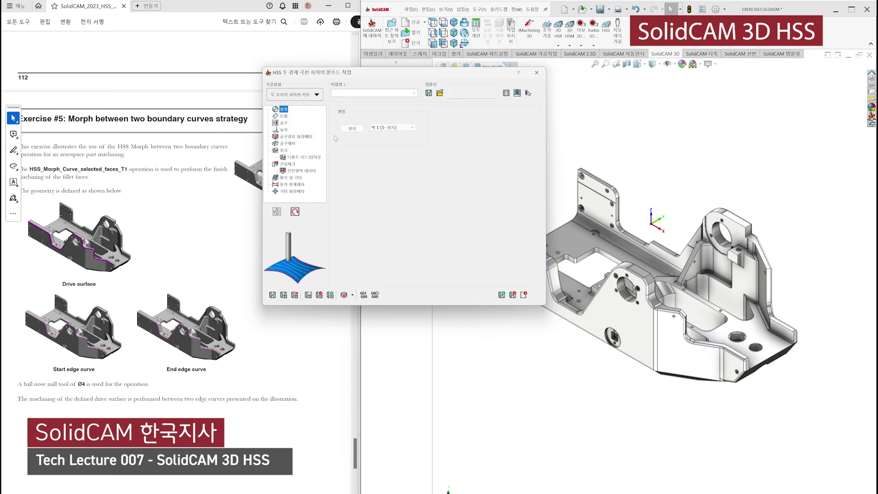
Start the drive surface selection with the fillet faces along the front wall's outer upper edge, down into the notch and along its floor
left_click(284, 116)
left_click(358, 131)
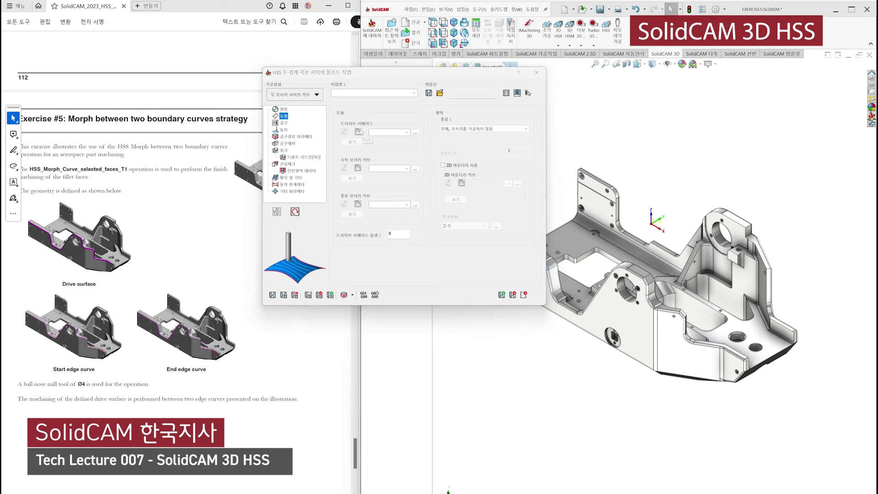
scroll(578, 282, "down", 10)
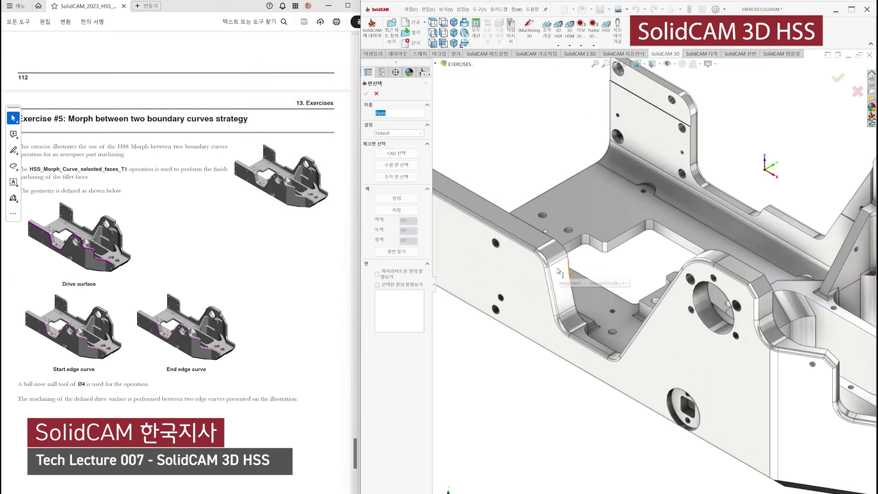
left_click(560, 258)
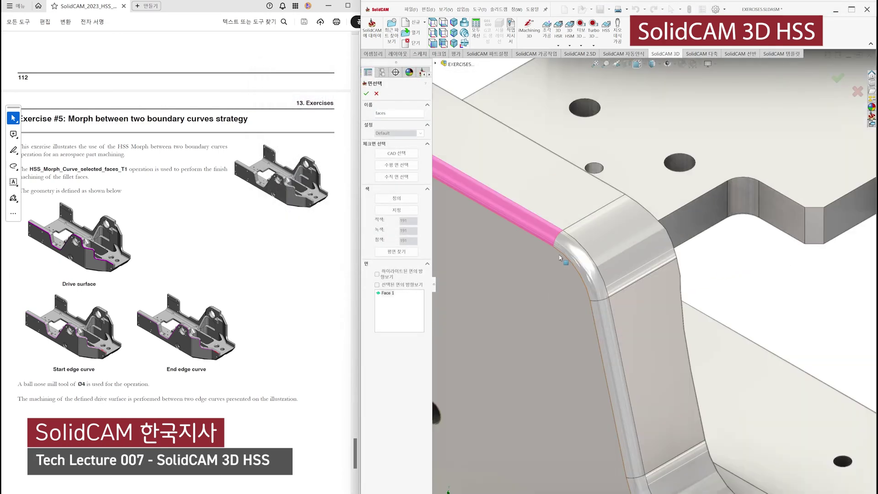
left_click(606, 300)
left_click(626, 422)
scroll(626, 422, "up", 5)
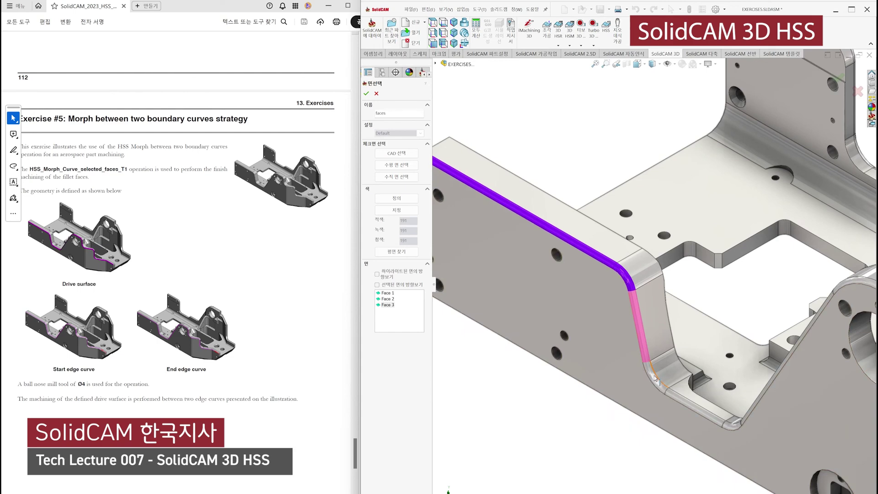
left_click(655, 378)
left_click(684, 402)
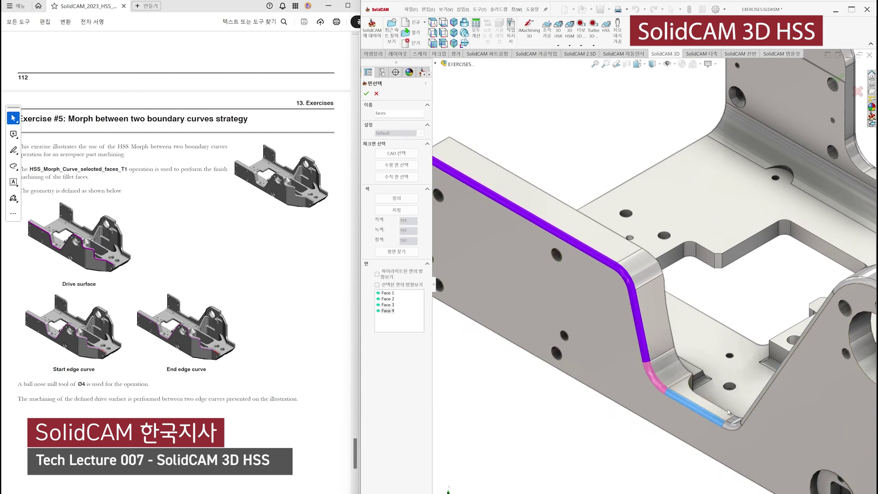
Add the fillet faces at the notch's far corner and up its long slope to the drive surface selection
scroll(690, 397, "down", 5)
left_click(689, 392)
left_click(710, 377)
scroll(711, 377, "up", 5)
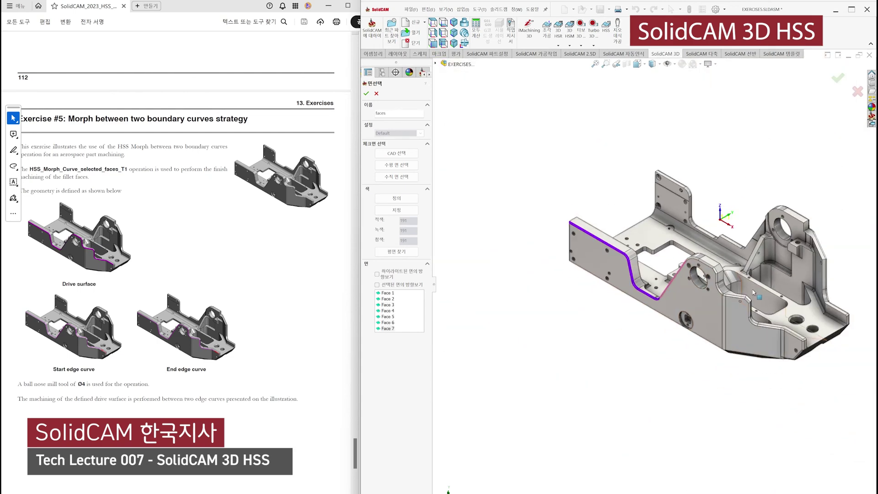
Add the outer fillet faces over the front wall's lug with the large hole and down its far side to the drive surfaces
scroll(640, 262, "down", 3)
left_click(669, 247)
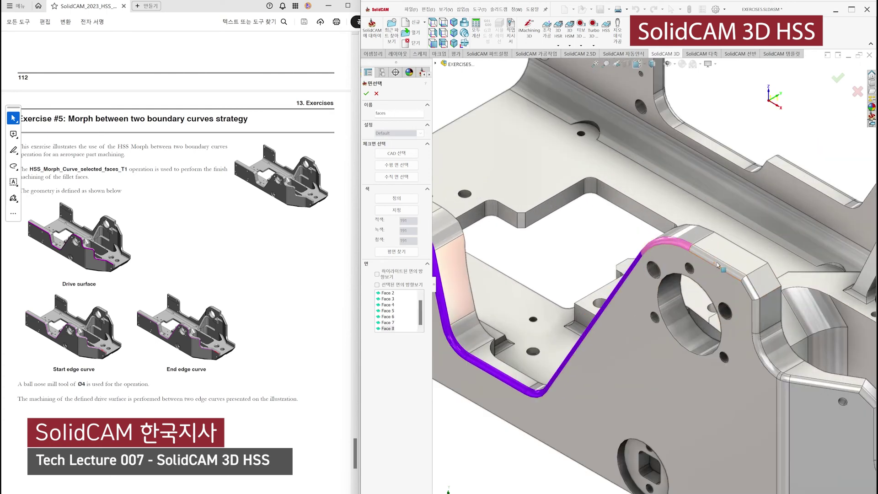
left_click(719, 265)
left_click(760, 295)
left_click(760, 319)
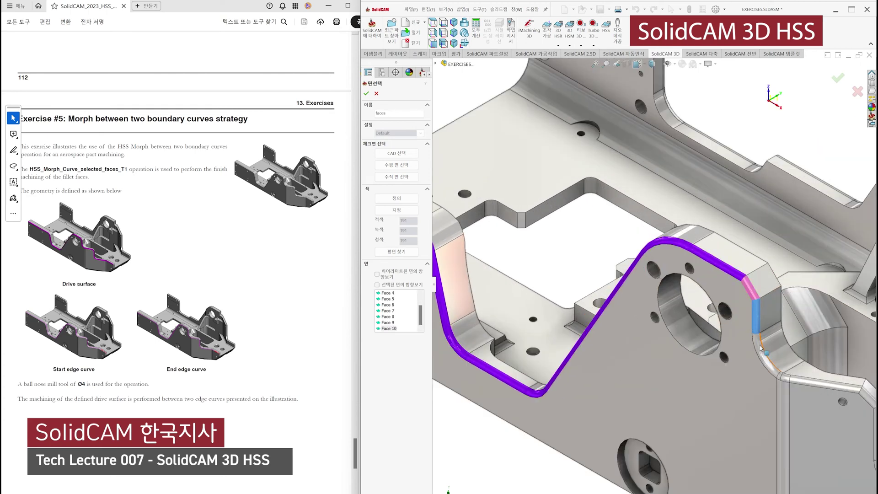
left_click(763, 353)
Add the small corner faces beyond the holed lug and the adjoining straight ledge fillet to the drive surfaces
scroll(763, 353, "down", 4)
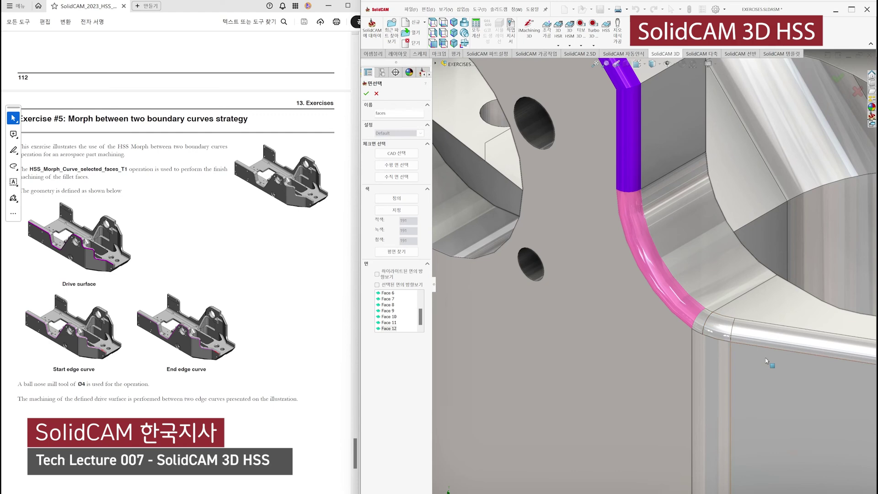
left_click(705, 322)
left_click(724, 332)
left_click(758, 340)
scroll(758, 339, "up", 4)
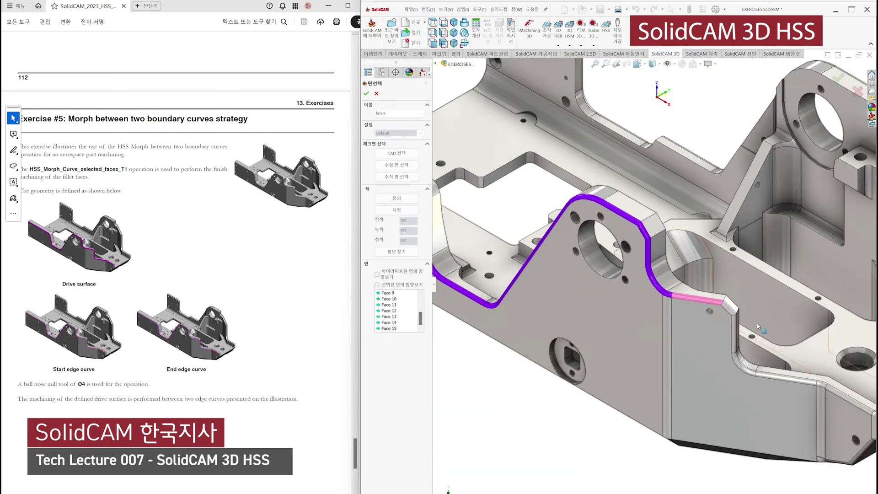
Add the fillet faces along the stepped wall's sloped corner, vertical edge, inner corner and lower ledge to the drive surfaces
scroll(644, 284, "down", 4)
left_click(627, 287)
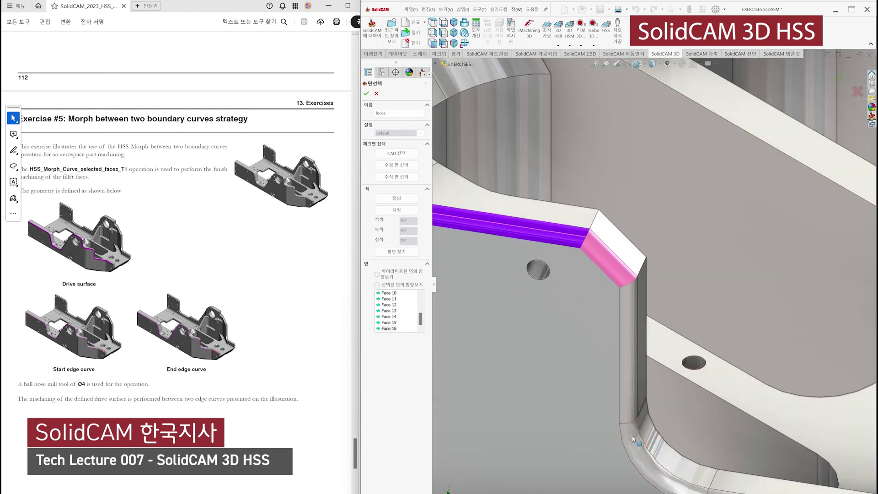
left_click(630, 411)
scroll(714, 353, "up", 4)
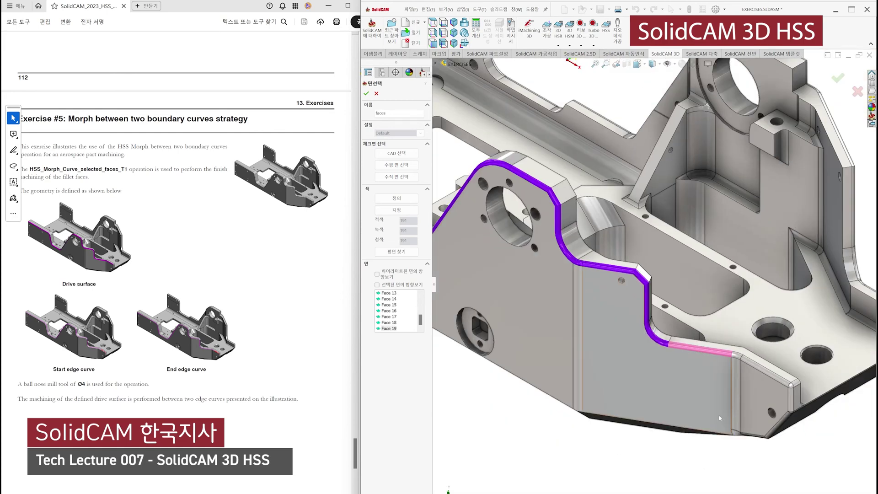
left_click(721, 353)
Add the short bend fillet, the final sloping edge fillet and the rounded end corner face to the drive surfaces
scroll(740, 357, "down", 5)
left_click(737, 352)
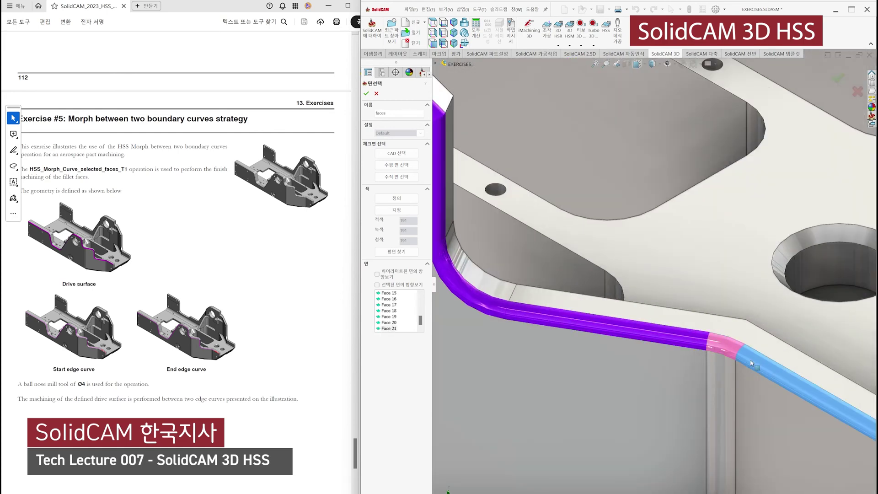
left_click(752, 360)
scroll(753, 363, "up", 3)
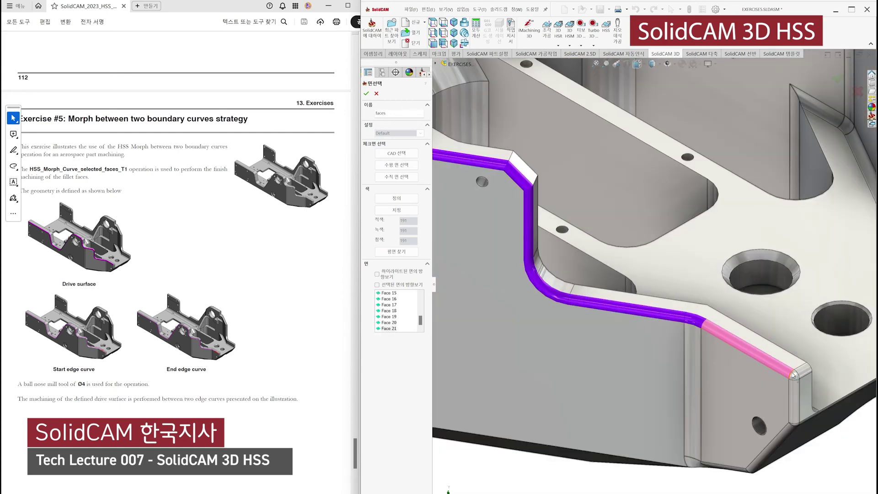
scroll(790, 376, "down", 2)
left_click(768, 361)
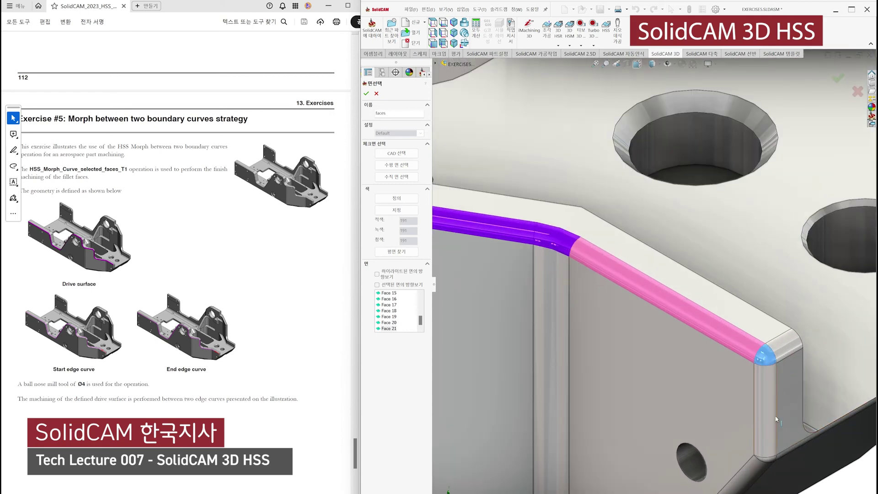
left_click(767, 361)
left_click(769, 361)
left_click(790, 346)
scroll(676, 359, "up", 10)
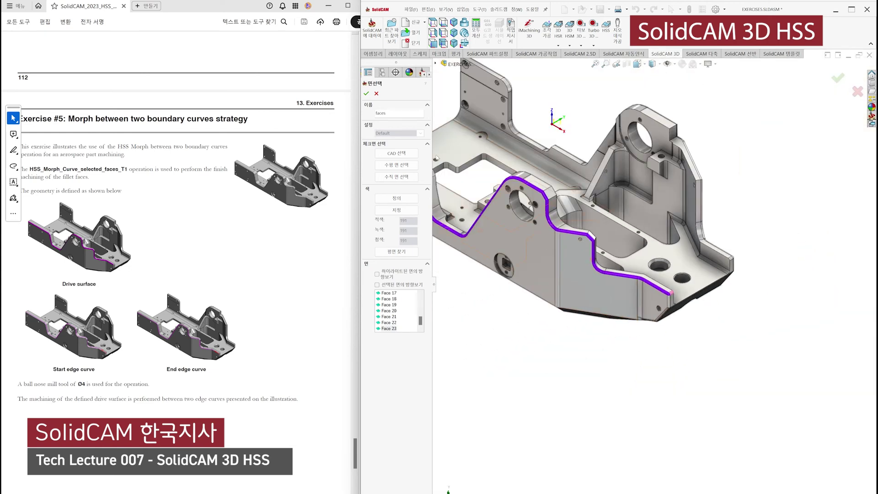
Check the selected fillet strip along the whole front wall, then accept the drive surface selection
middle_click_drag(545, 244, 727, 375, "ctrl")
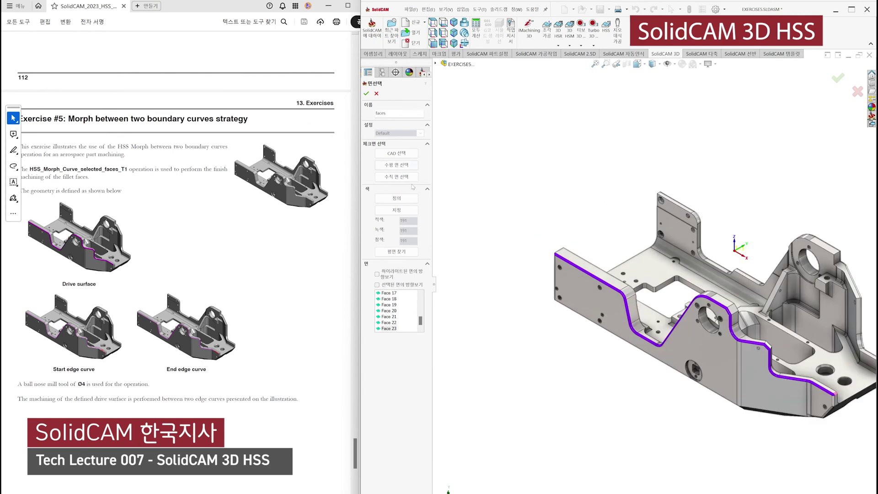
scroll(547, 239, "down", 6)
scroll(645, 306, "down", 1)
scroll(647, 292, "up", 1)
middle_click(617, 296)
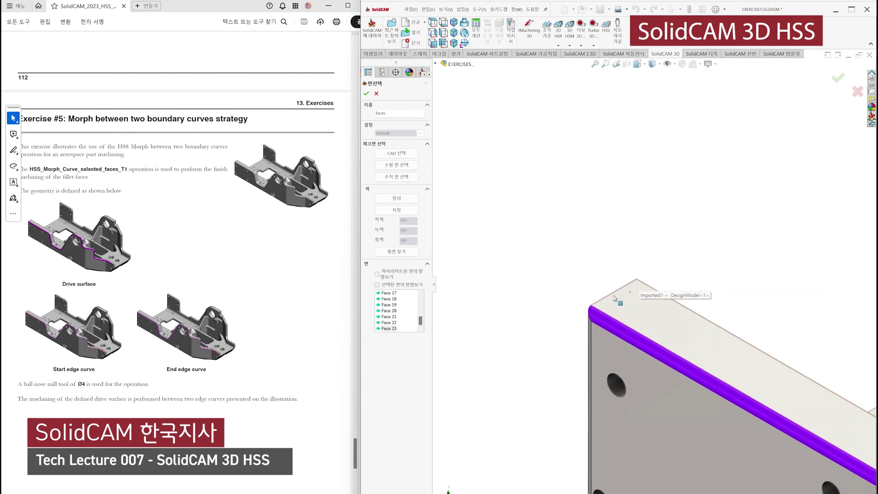
mouse_move(634, 299)
middle_mouse_down()
mouse_move(667, 307)
mouse_move(634, 293)
middle_mouse_up()
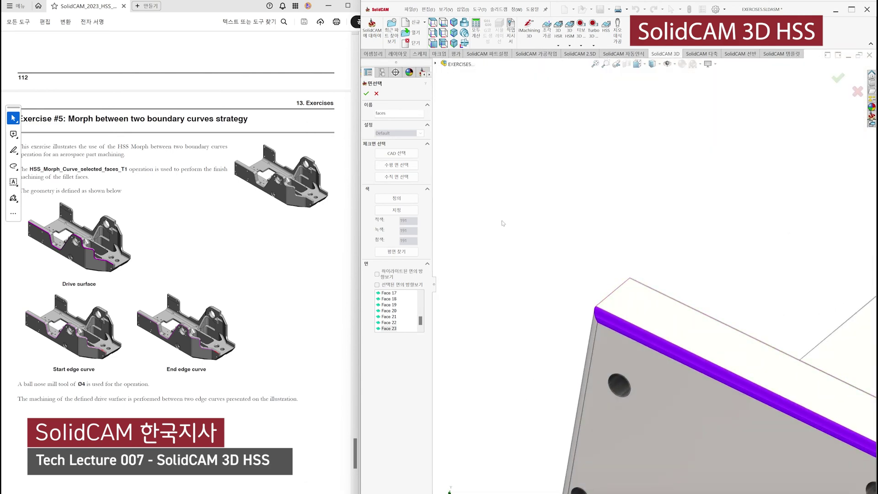
left_click(366, 94)
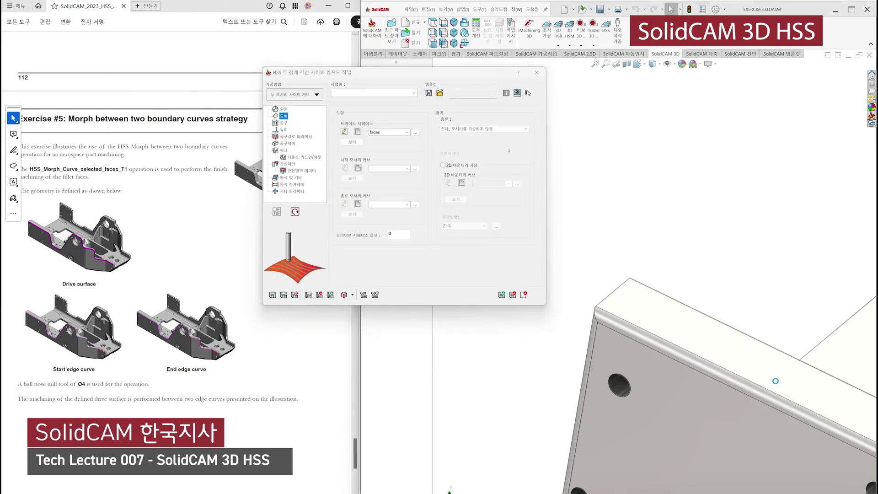
Start a new start edge curve with the tangent and delta Z options off, chaining from the short top edge at the wall's low end
left_click(358, 168)
scroll(773, 340, "down", 3)
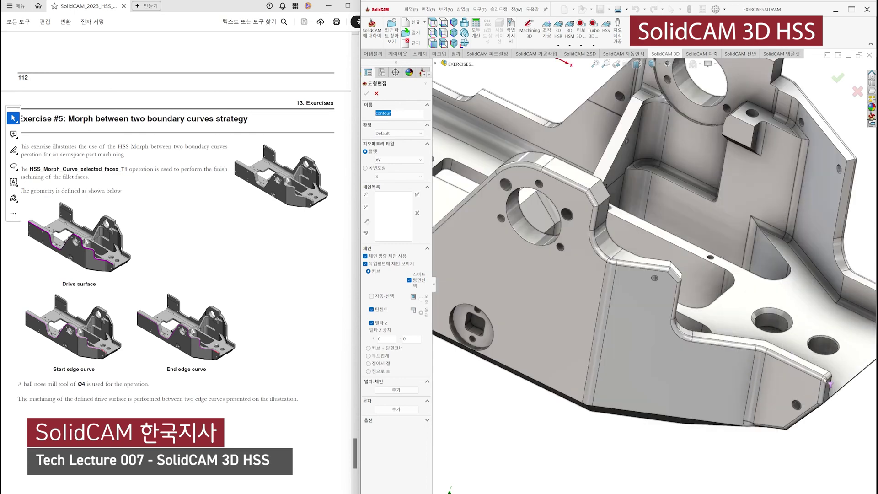
scroll(820, 378, "down", 5)
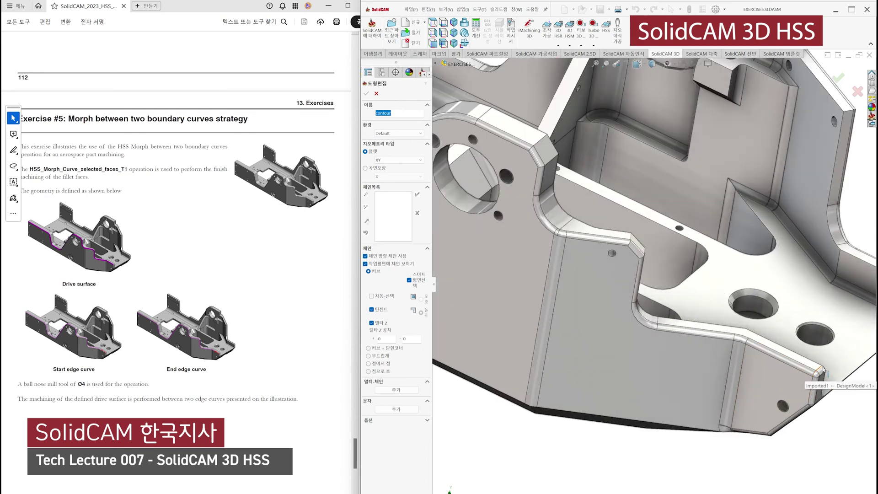
scroll(640, 304, "down", 2)
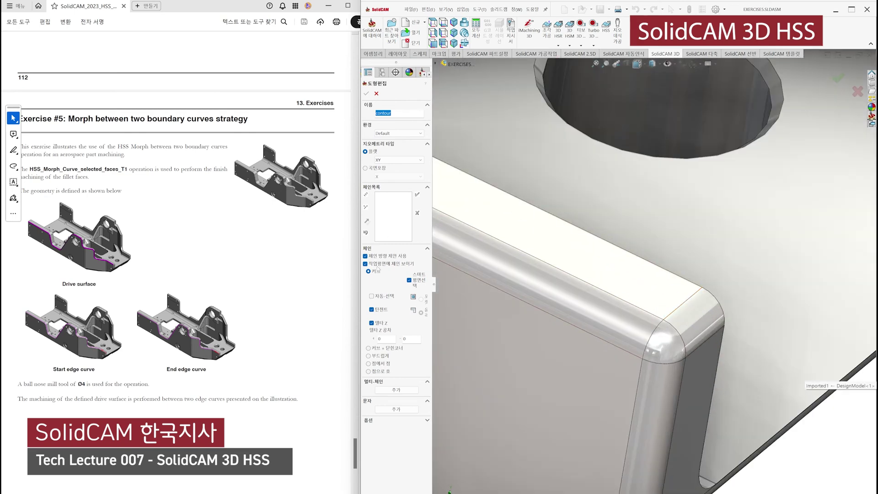
left_click(378, 311)
left_click(380, 323)
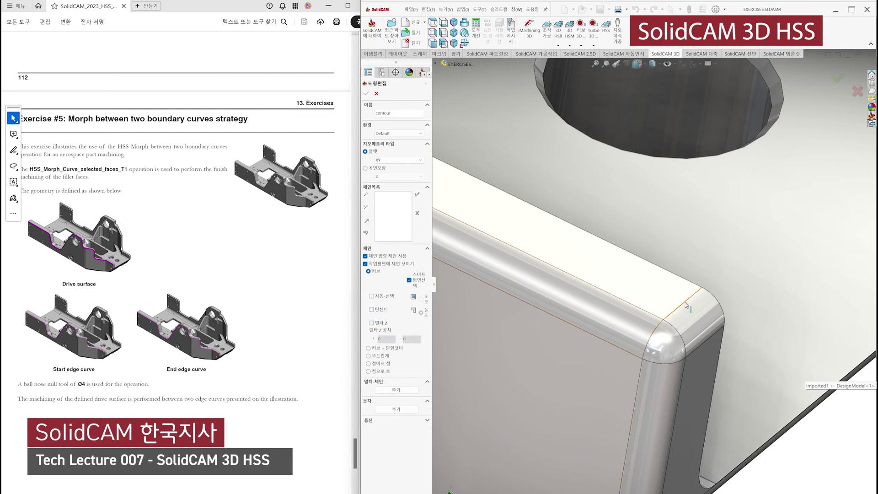
left_click(688, 298)
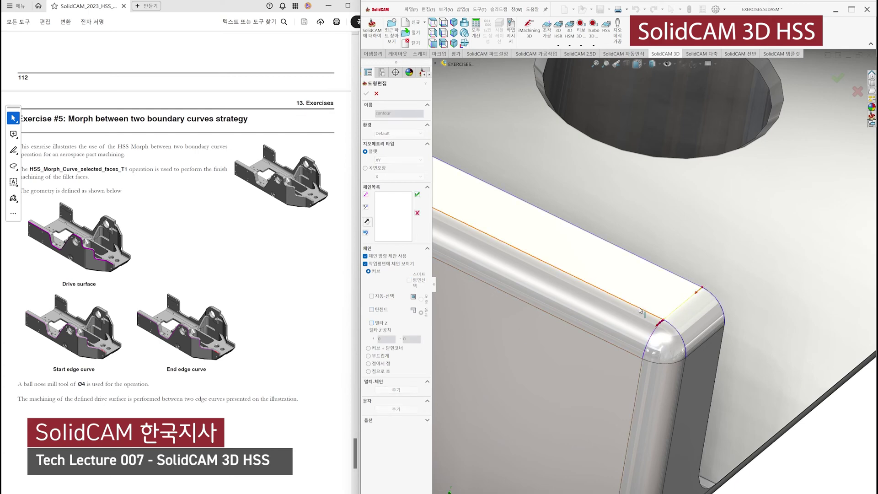
scroll(639, 307, "up", 3)
scroll(639, 307, "up", 3)
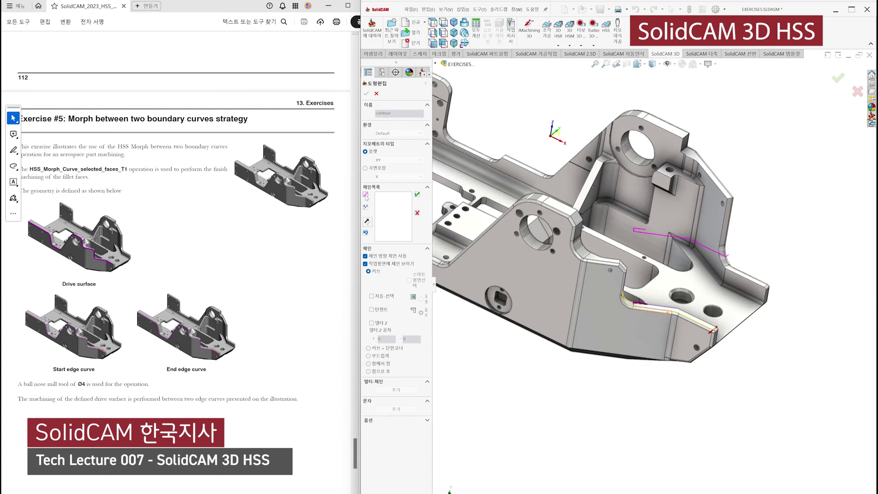
Correct the start curve's chain at the inner corner and extend it up the step's vertical edge and along the ledge
left_click(367, 233)
scroll(654, 319, "down", 6)
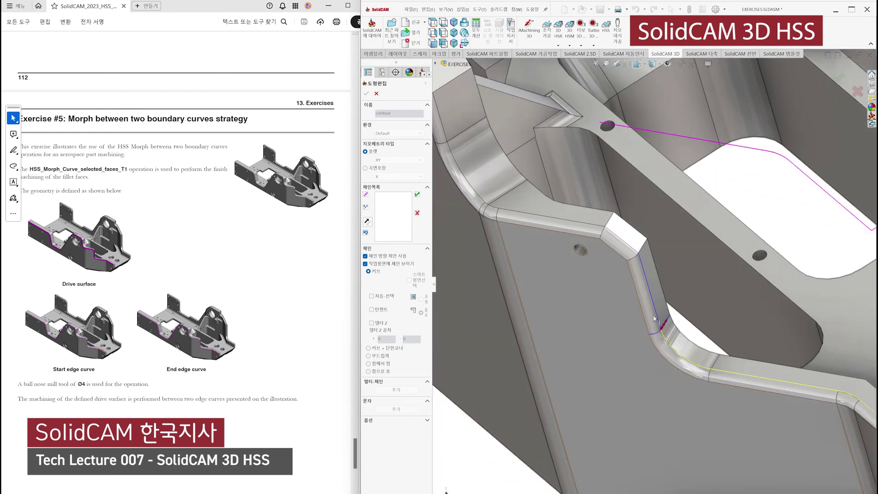
left_click(657, 315)
left_click(367, 196)
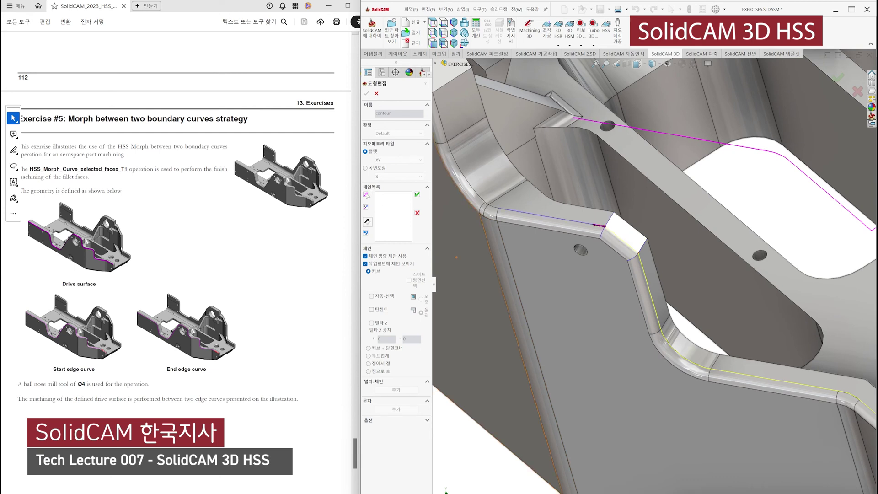
left_click(367, 196)
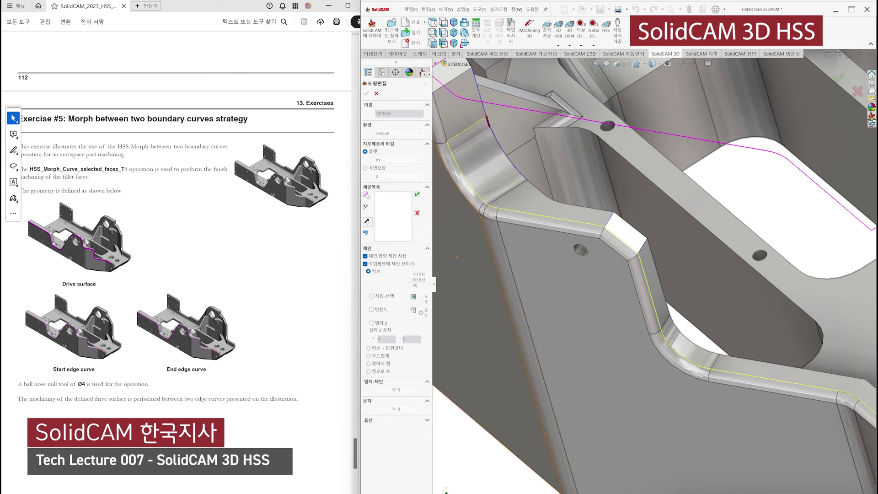
Undo the chain's wrong branch below the holed lug and route it up along the lug's fillet edge
left_click(366, 233)
left_click(369, 223)
left_click(366, 207)
left_click(366, 196)
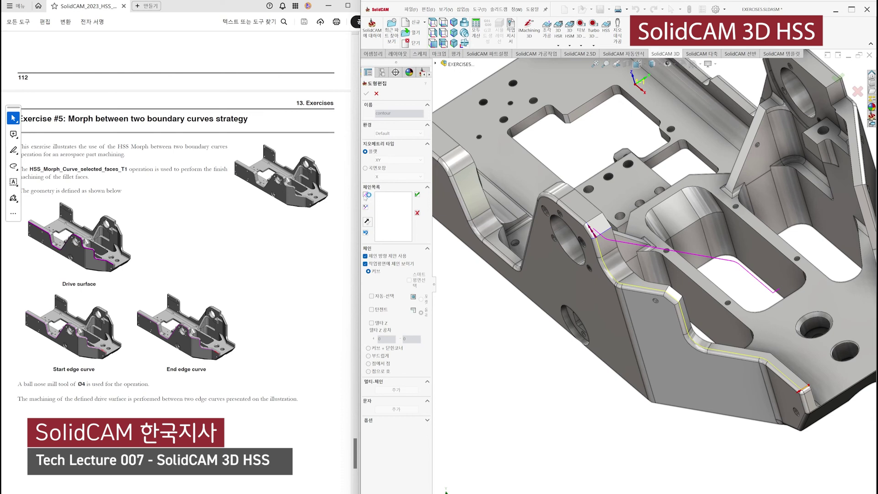
Extend the start edge chain over the holed lug, through the notch and up its far side
left_click(366, 196)
left_click(366, 196)
left_click(366, 196)
left_click(366, 209)
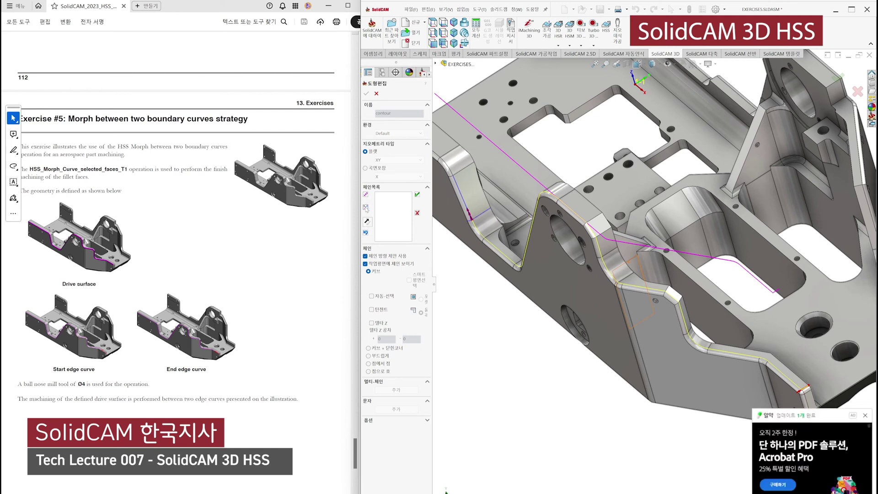
left_click(366, 195)
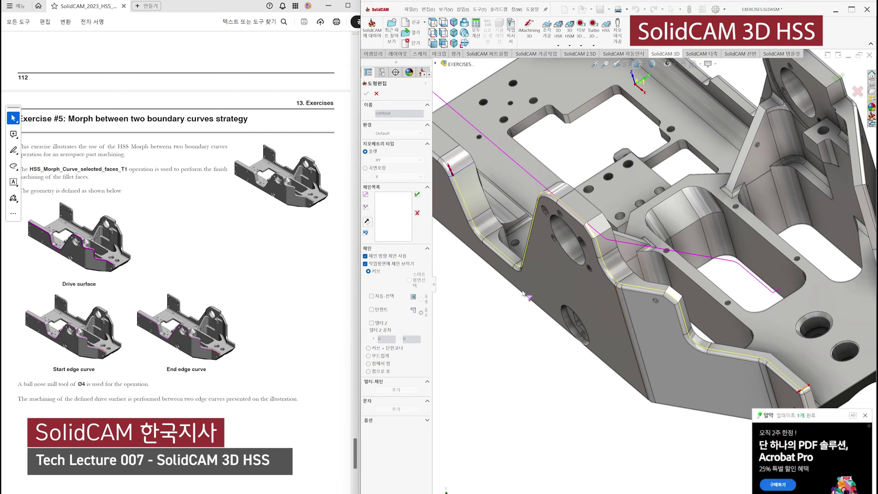
Extend the chain along the wall's straight upper edge to its far end and accept it as the start edge curve
left_click(866, 416)
left_click(365, 195)
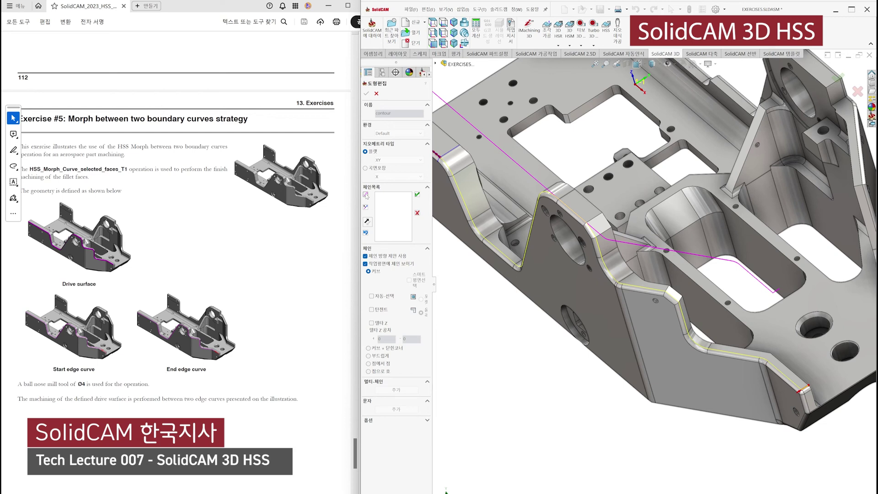
key("f")
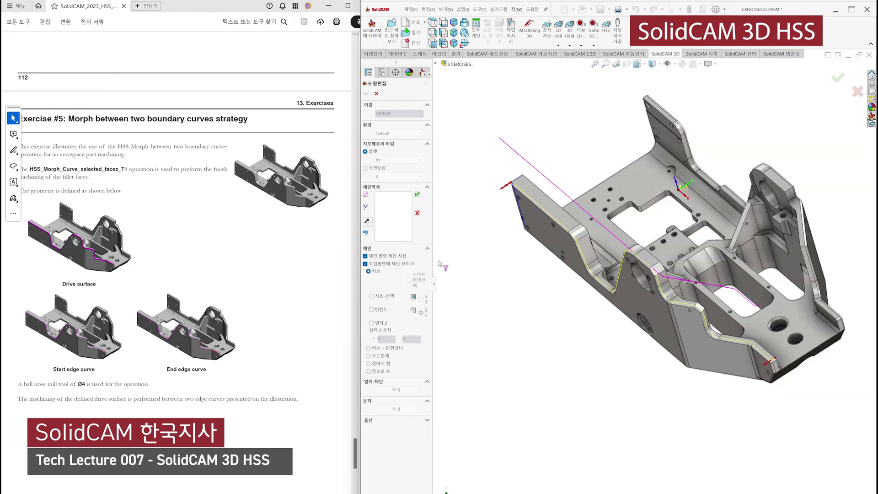
scroll(615, 238, "down", 5)
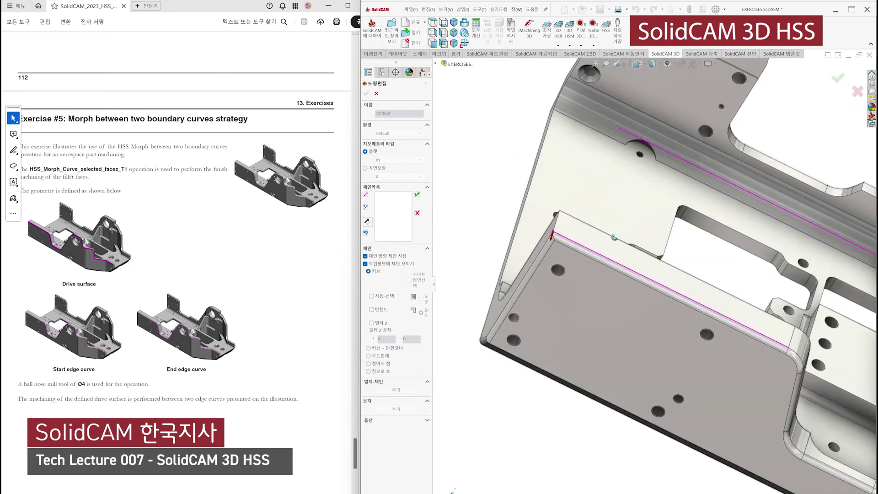
middle_click_drag(614, 237, 572, 230)
left_click(418, 195)
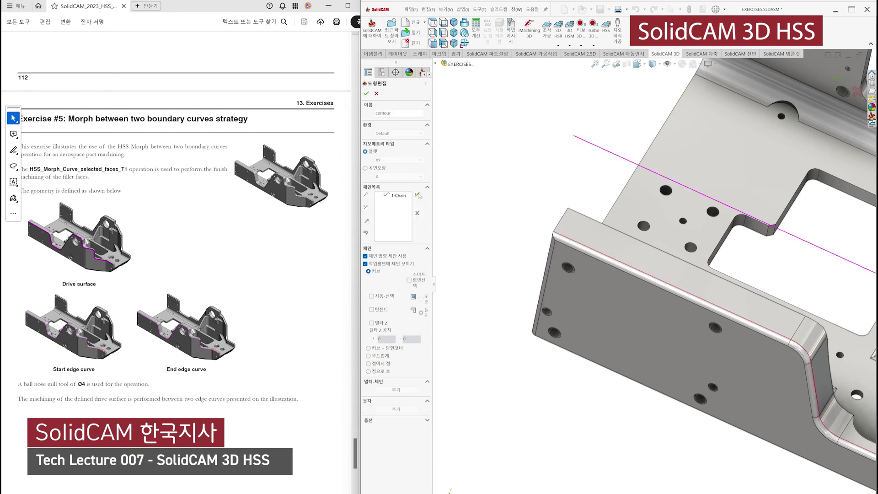
left_click(366, 94)
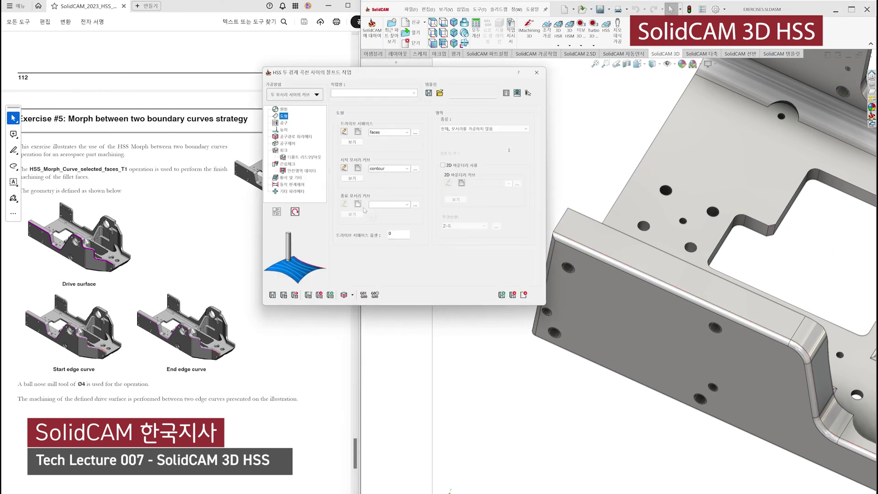
Start a new end edge curve with the tangent and delta Z options off, chaining from the rounded corner's lower edges at the wall's low end
left_click(358, 205)
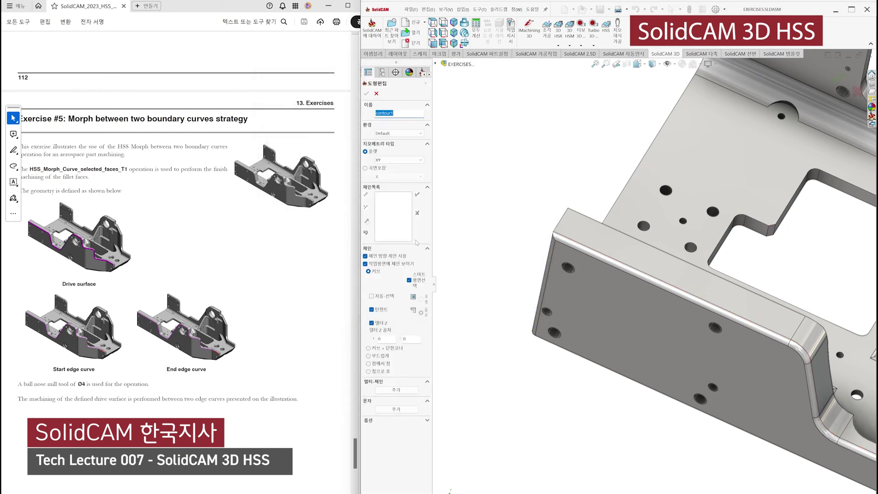
scroll(672, 358, "up", 5)
scroll(751, 352, "down", 5)
scroll(753, 345, "up", 5)
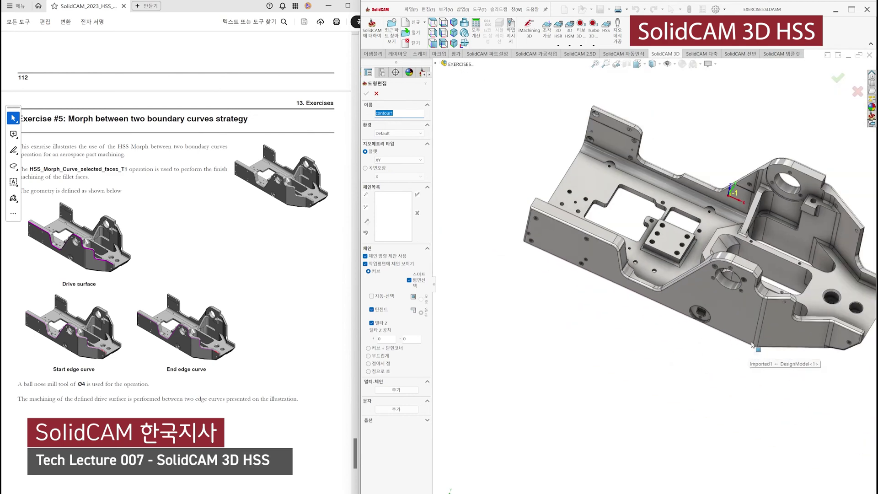
scroll(753, 345, "down", 5)
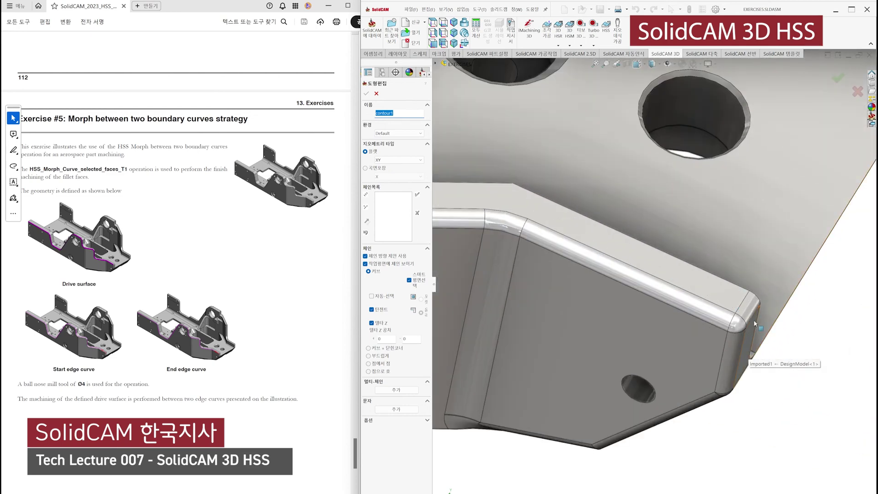
left_click(375, 310)
left_click(379, 324)
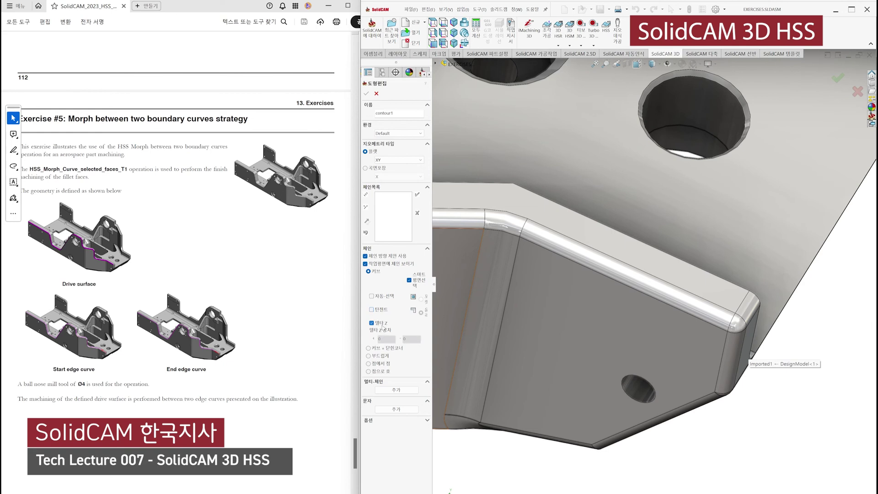
left_click(750, 323)
left_click(738, 333)
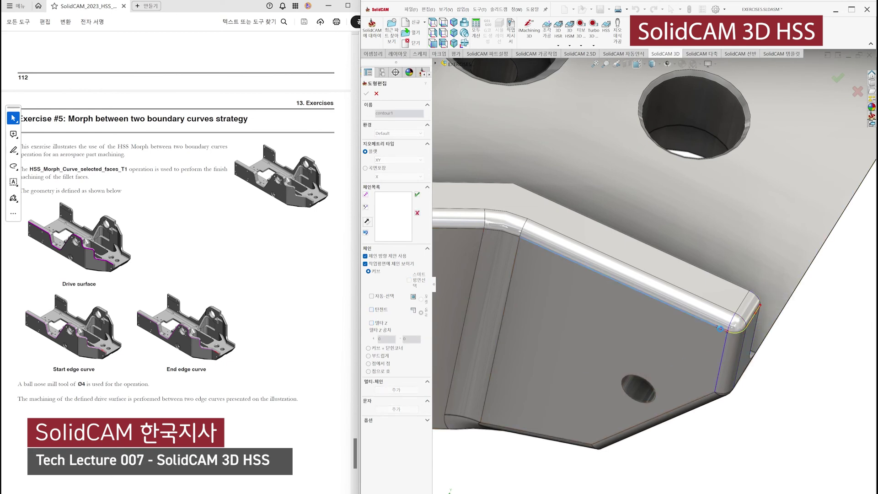
Extend the end edge chain from the wall's low end along the fillet's lower edge, up the step to the holed lug's base
scroll(655, 280, "up", 5)
left_click(648, 291)
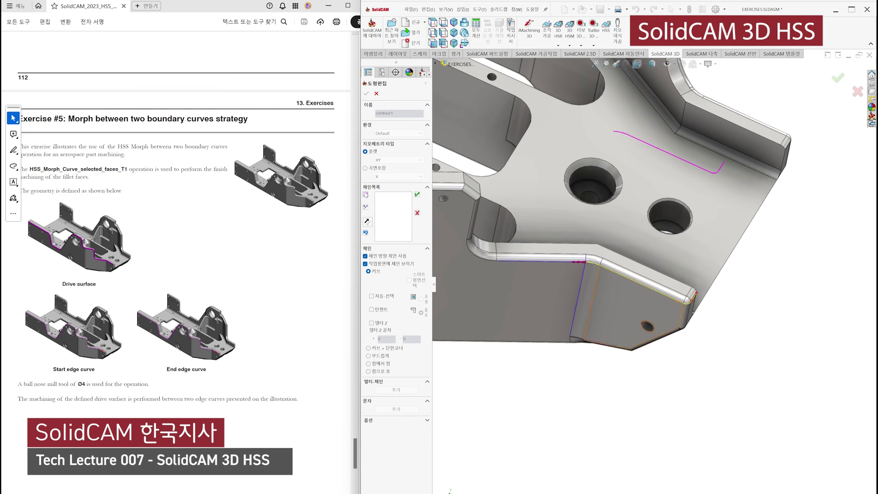
left_click(649, 292)
left_click(649, 292)
left_click(366, 195)
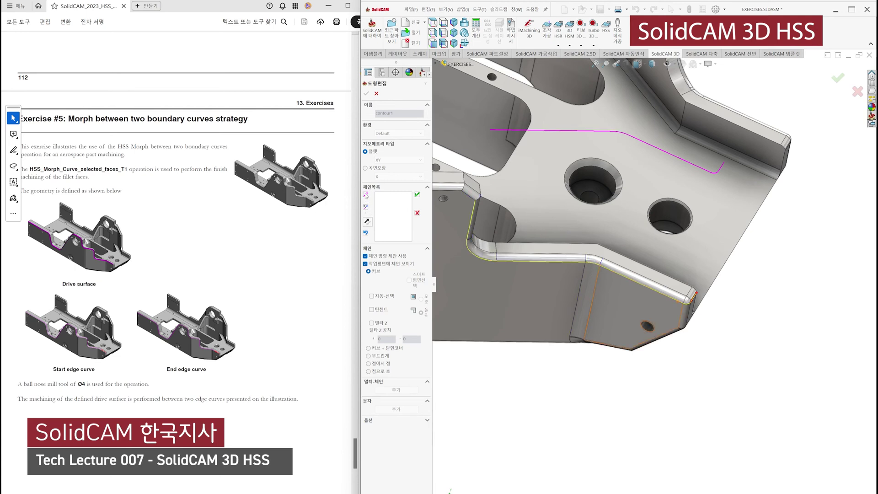
scroll(443, 206, "up", 3)
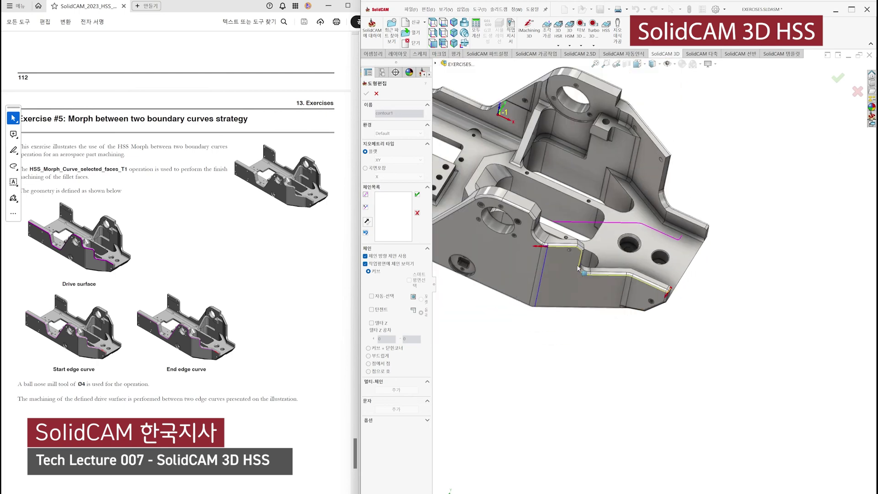
left_click(366, 195)
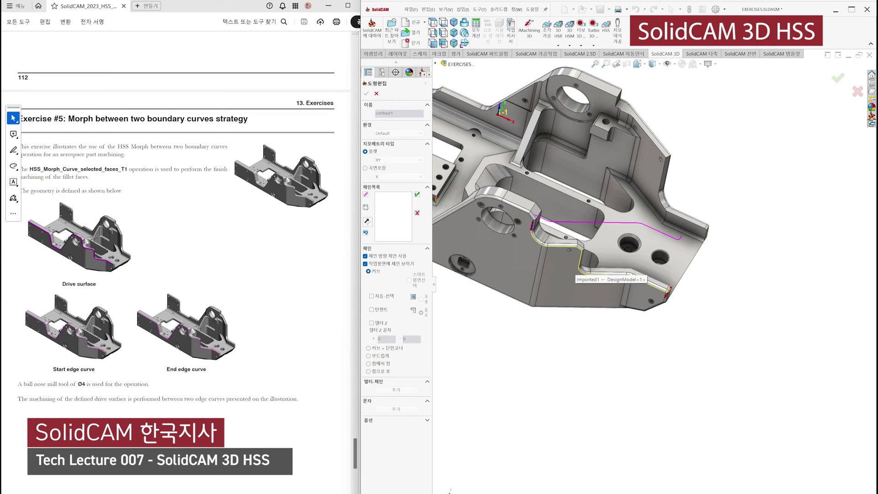
Continue the end edge chain over the holed lug and down its sloped far side to the bottom of the wall's dip
left_click(366, 195)
left_click(366, 195)
left_click(366, 195)
left_click(366, 195)
scroll(502, 240, "up", 3)
scroll(668, 288, "down", 4)
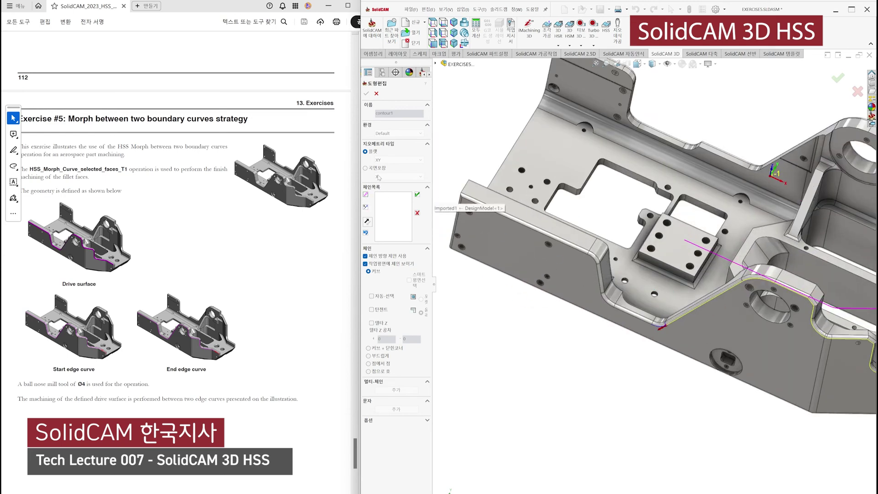
Route the chain up out of the dip and along the straight wall to its far end, and accept it as the end edge curve
left_click(366, 196)
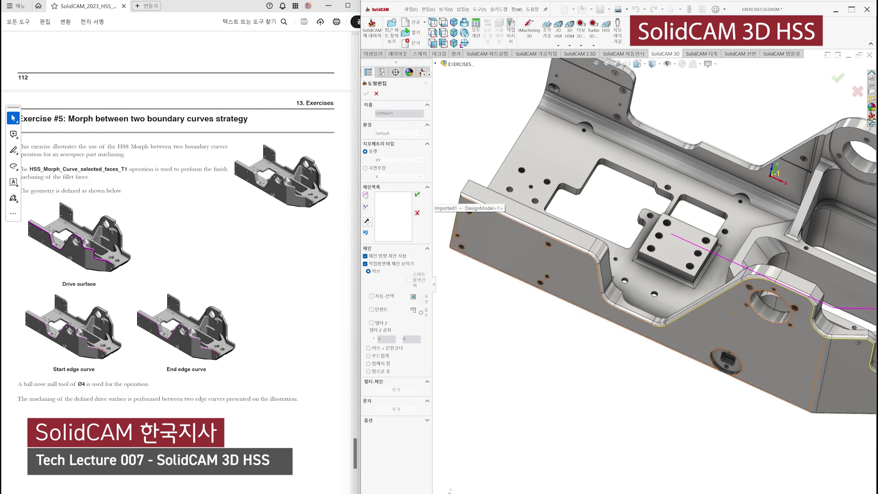
left_click(366, 195)
left_click(366, 196)
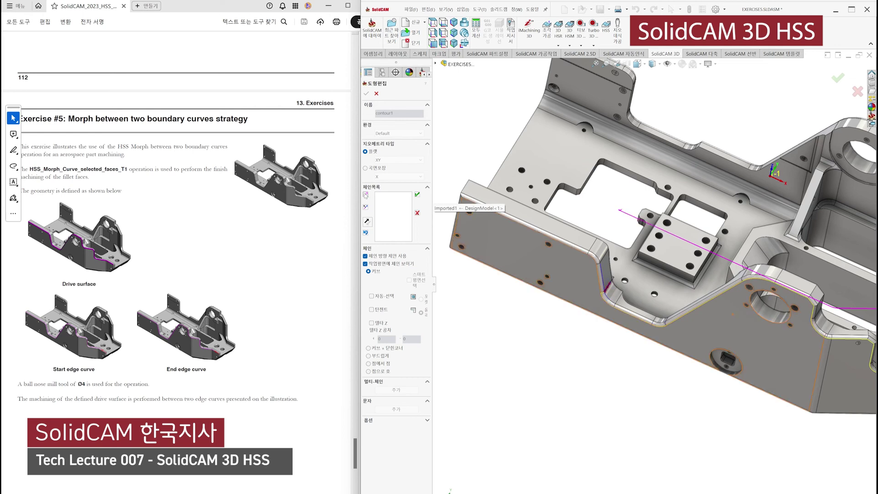
left_click(366, 232)
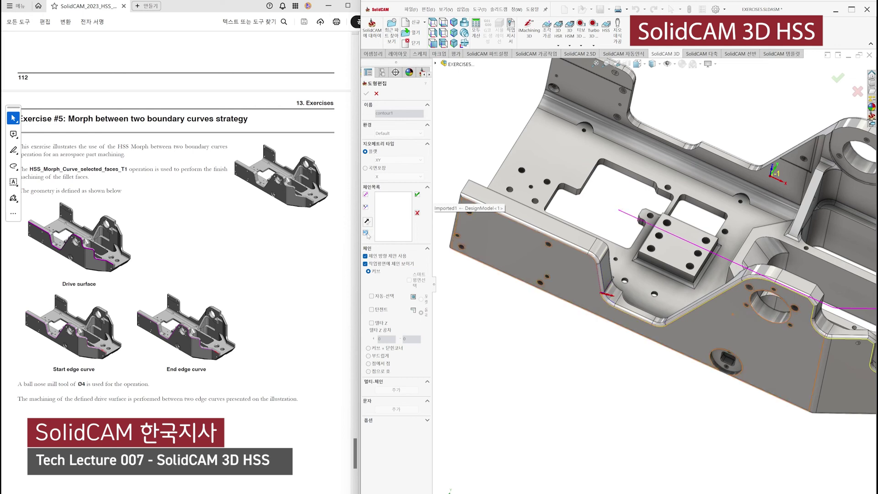
left_click(366, 209)
left_click(366, 195)
left_click(367, 197)
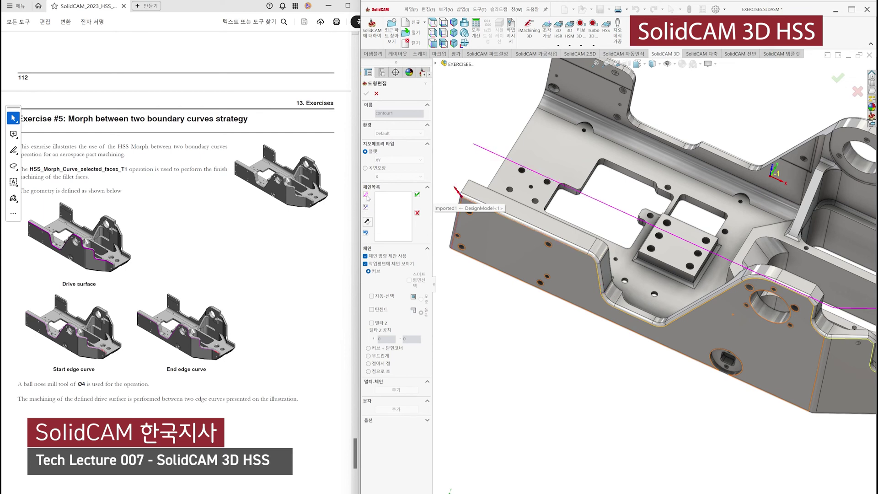
left_click(417, 195)
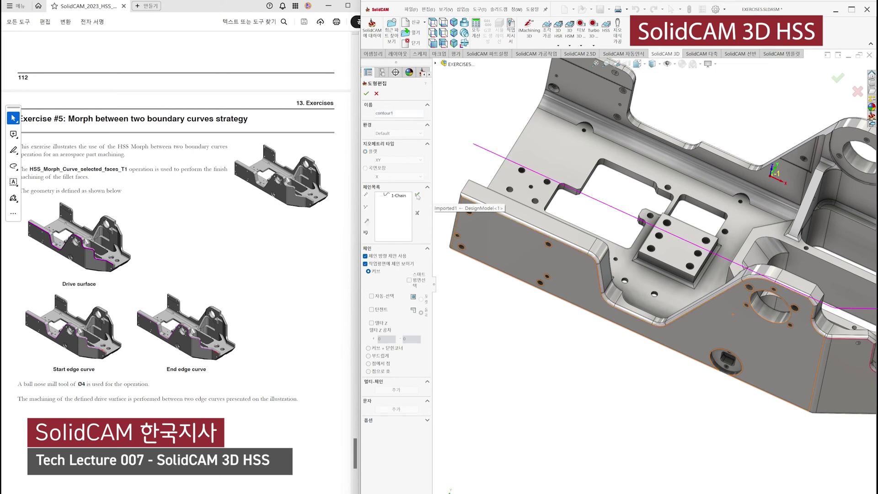
left_click(367, 93)
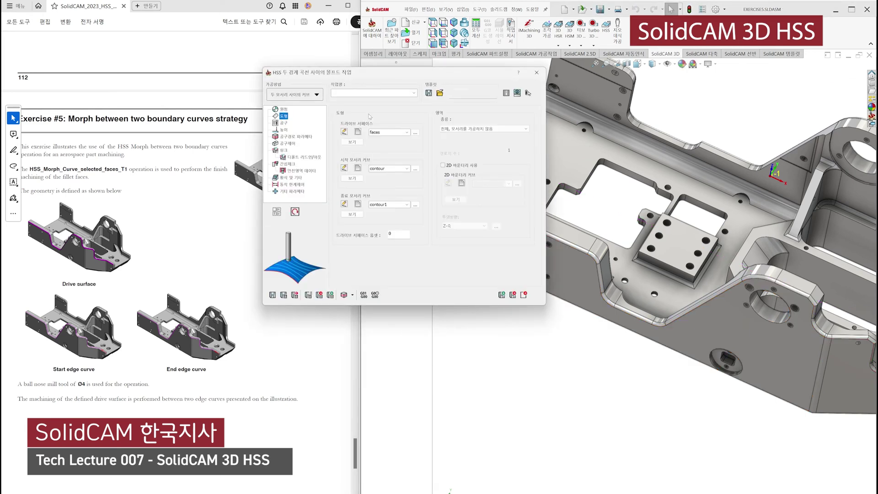
Add a ball nose mill to the operation's tool magazine and set its diameter to 4 mm
left_click(283, 124)
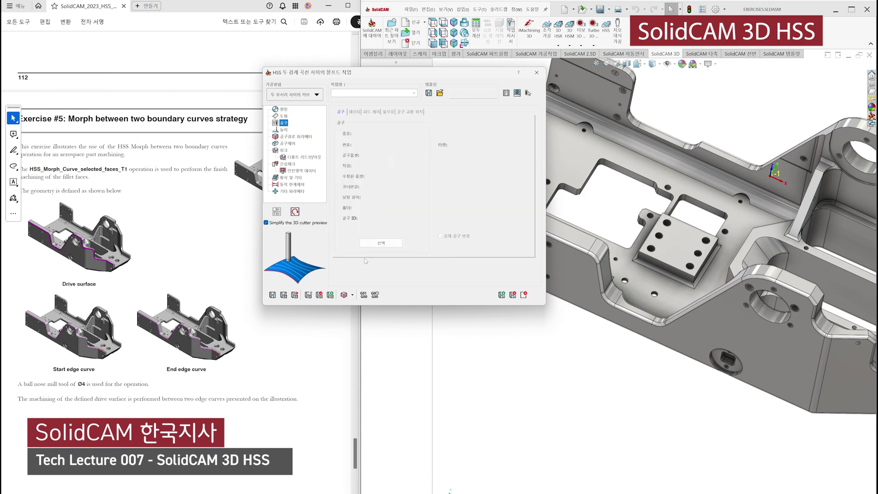
left_click(374, 249)
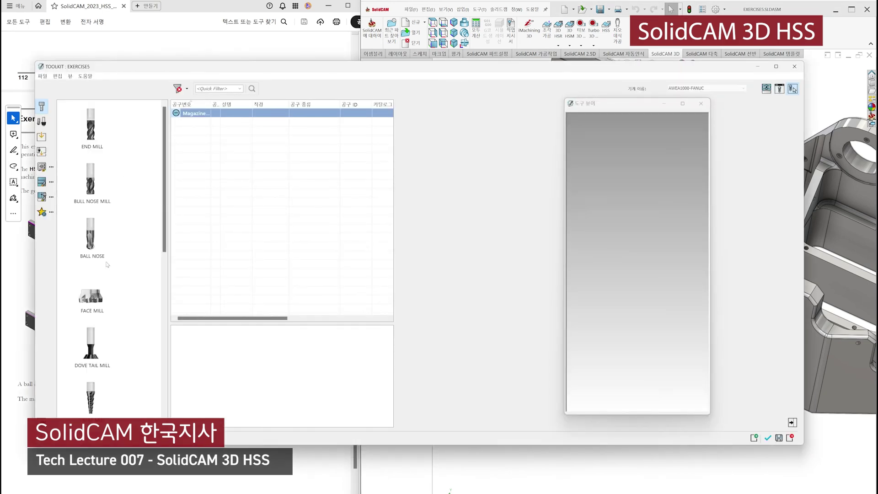
left_click_drag(90, 233, 202, 217)
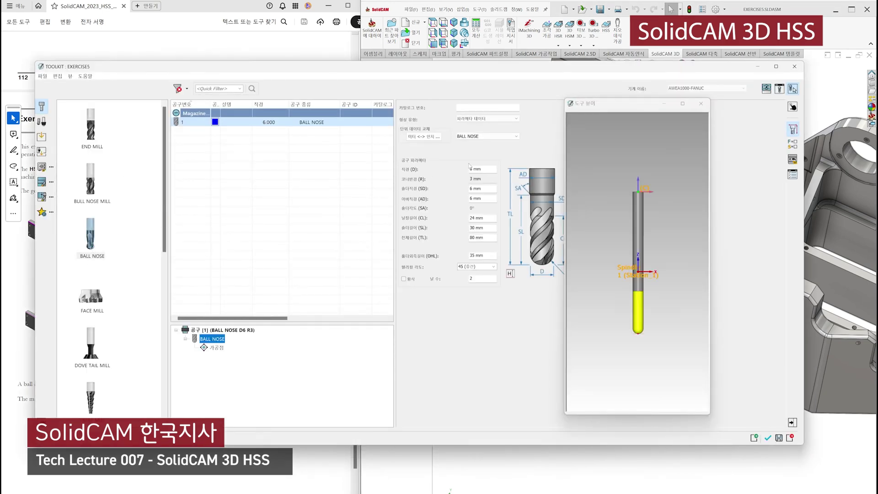
double_click(496, 172)
type("4")
key("Tab")
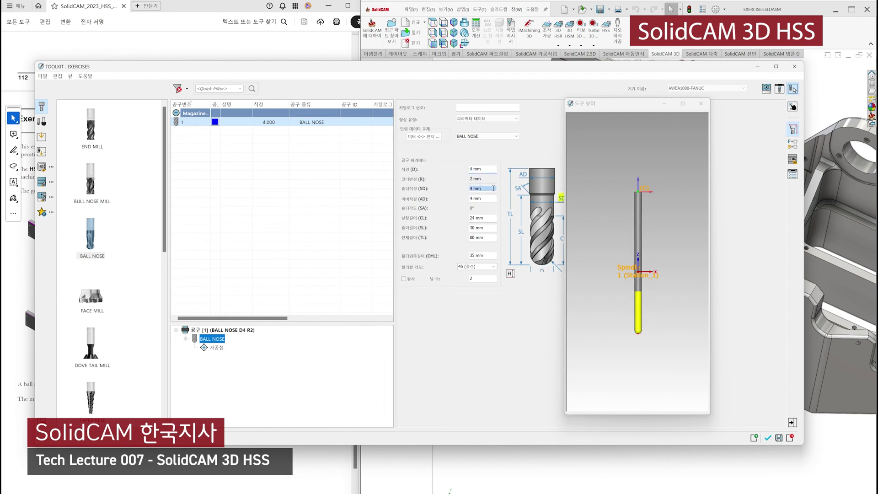
Change the ball nose mill's display colour to red and assign the tool to the operation
left_click(793, 107)
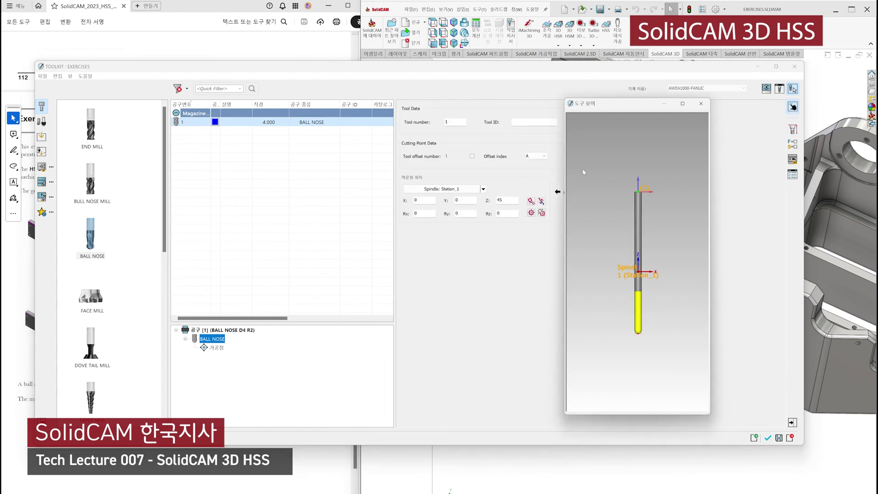
left_click(572, 157)
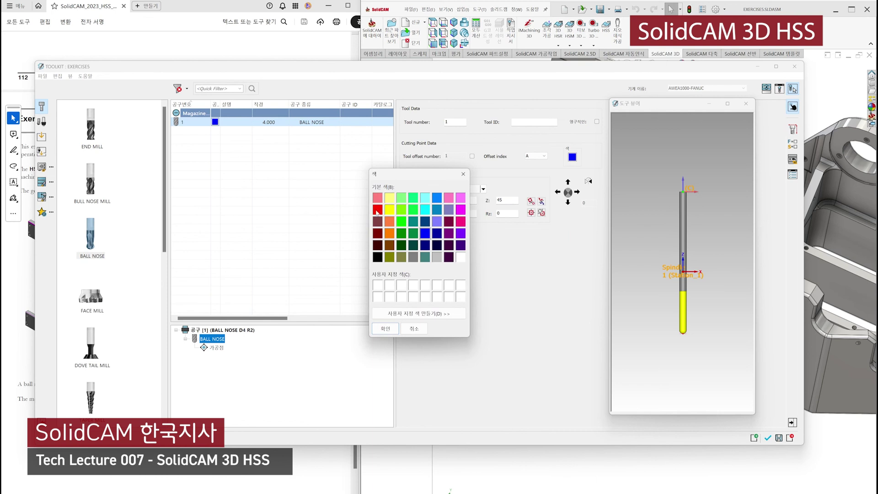
left_click(378, 210)
left_click(386, 329)
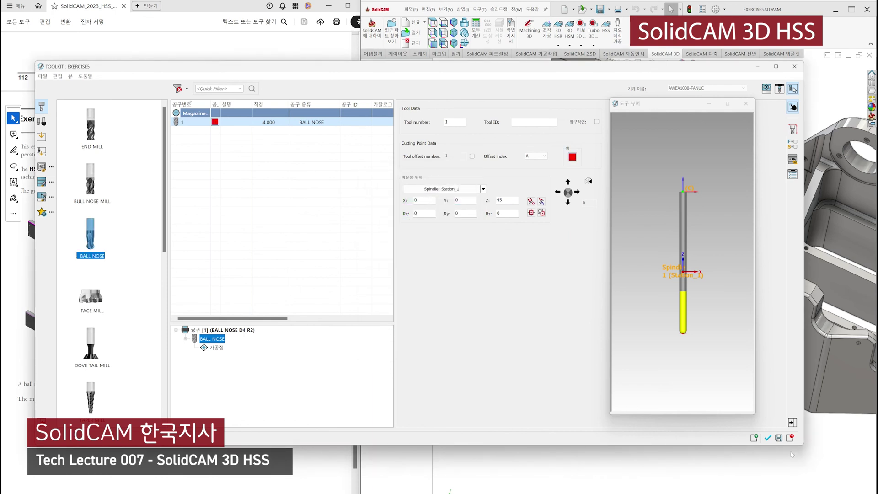
left_click(769, 438)
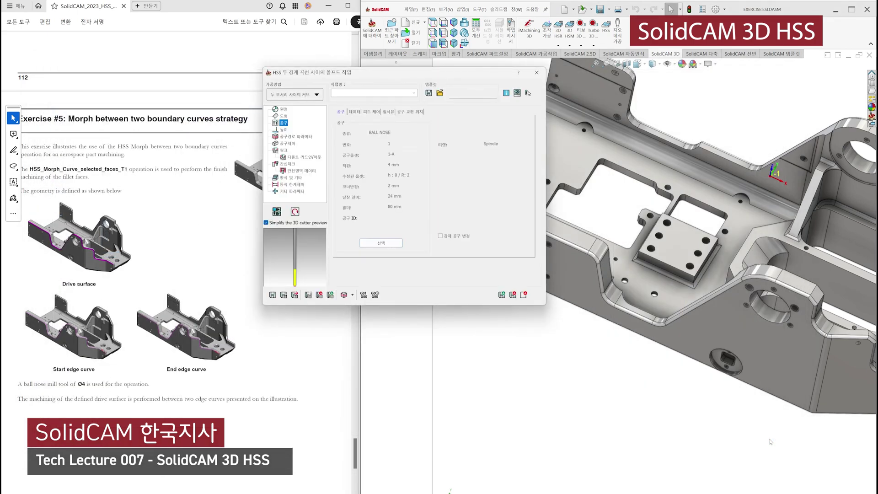
Keep the default level distances, save and calculate the morph operation, and inspect the part's wall
left_click(289, 130)
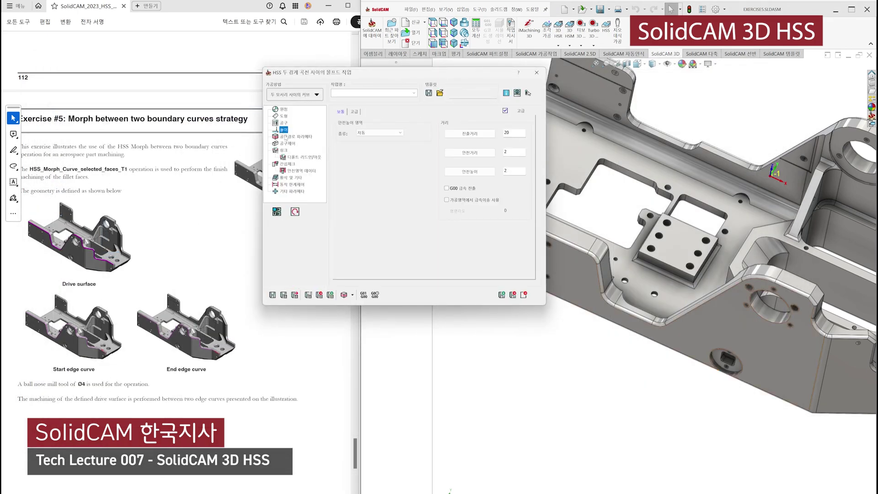
scroll(178, 256, "down", 6)
scroll(179, 257, "up", 6)
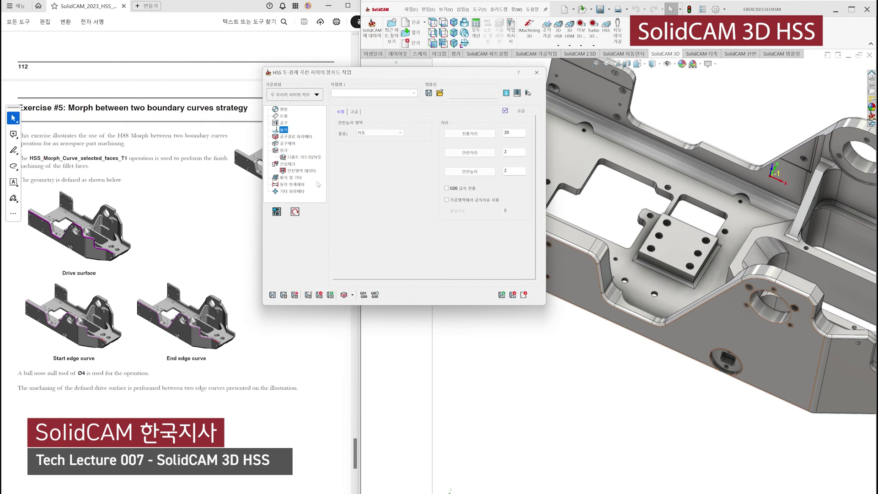
left_click(284, 296)
scroll(762, 298, "up", 3)
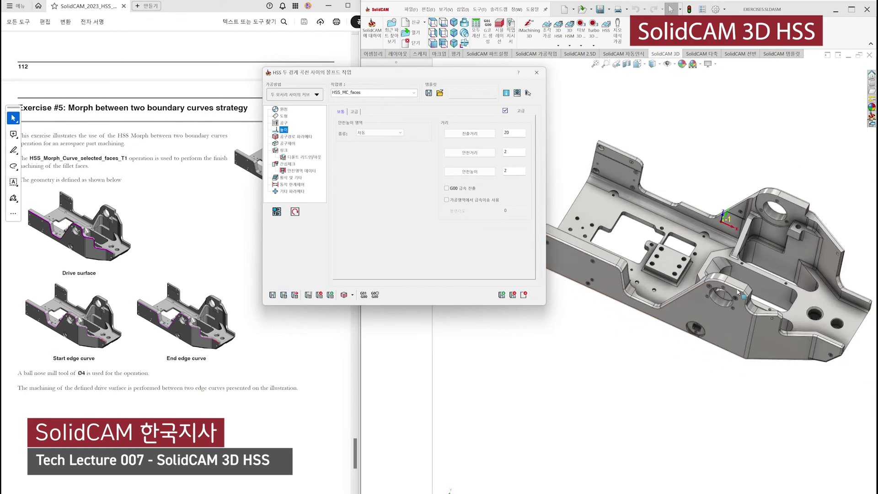
scroll(763, 296, "down", 3)
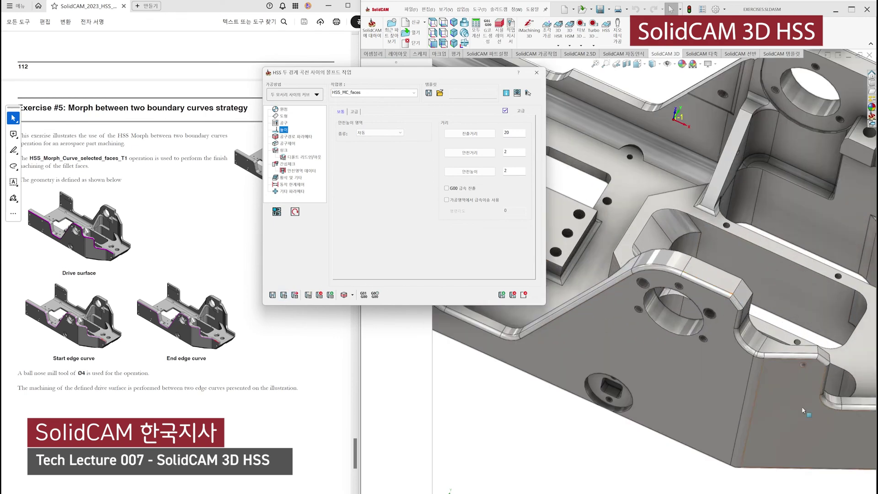
scroll(804, 411, "up", 3)
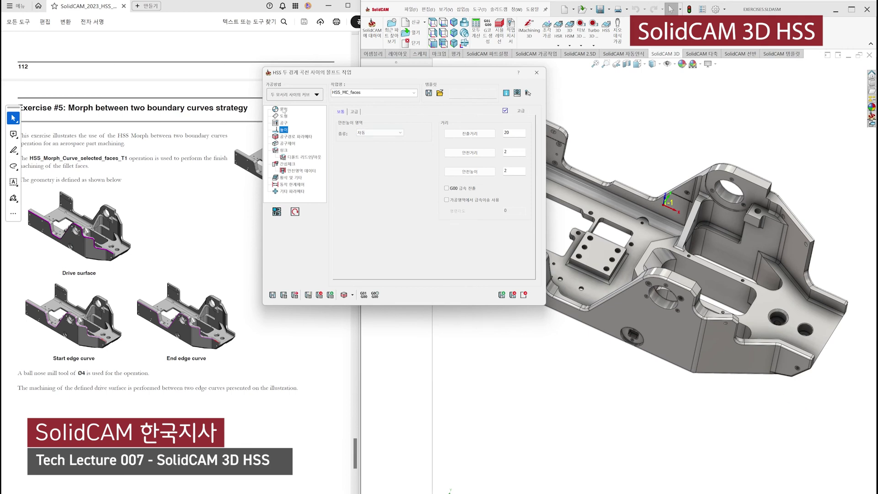
Set the toolpath's XY pitch to 0.2 and recalculate the operation
left_click(283, 116)
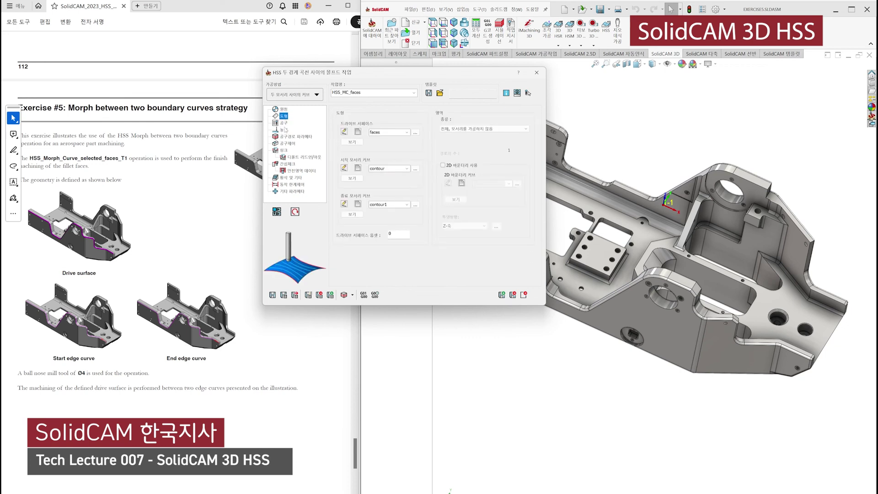
left_click(285, 130)
left_click(285, 123)
left_click(285, 130)
left_click(286, 144)
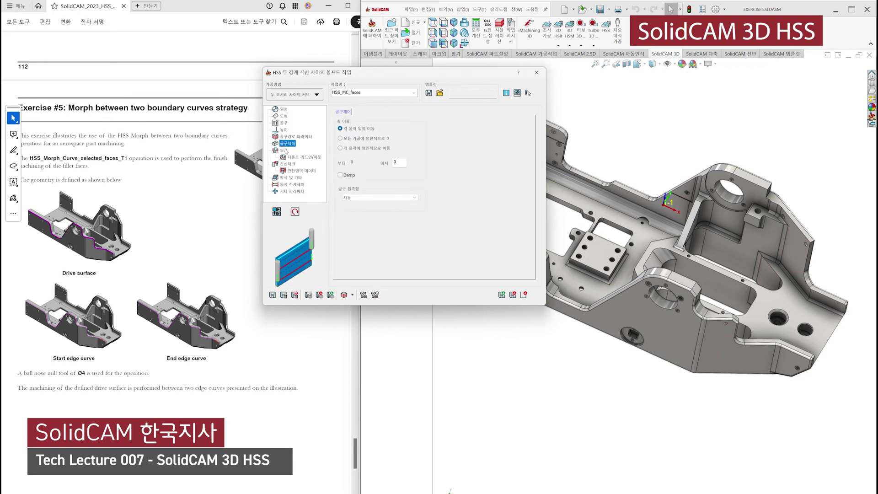
left_click(293, 136)
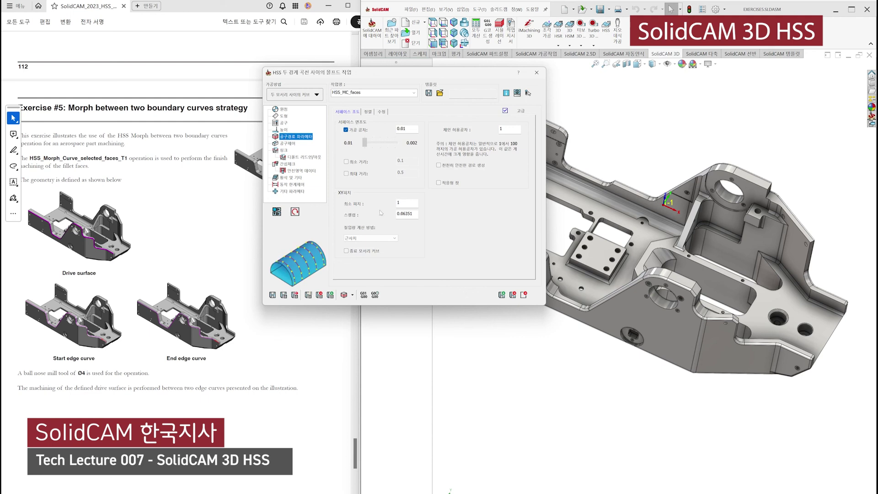
double_click(399, 202)
type("0.2")
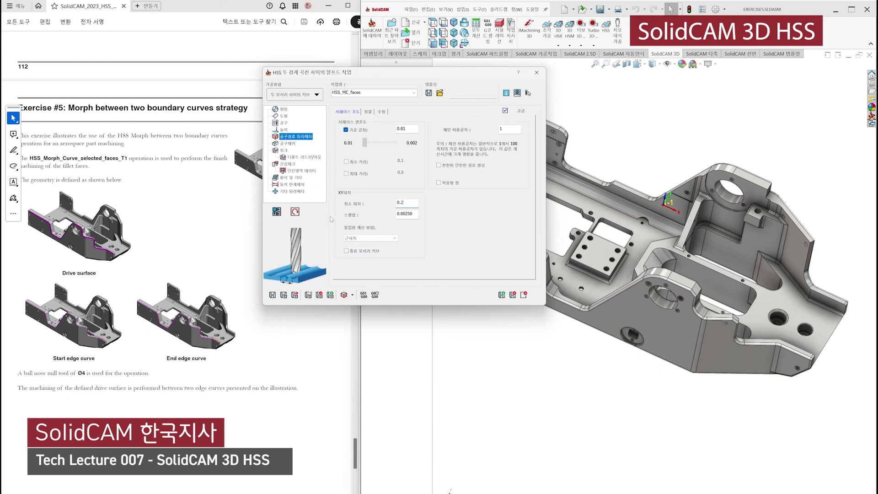
left_click(283, 296)
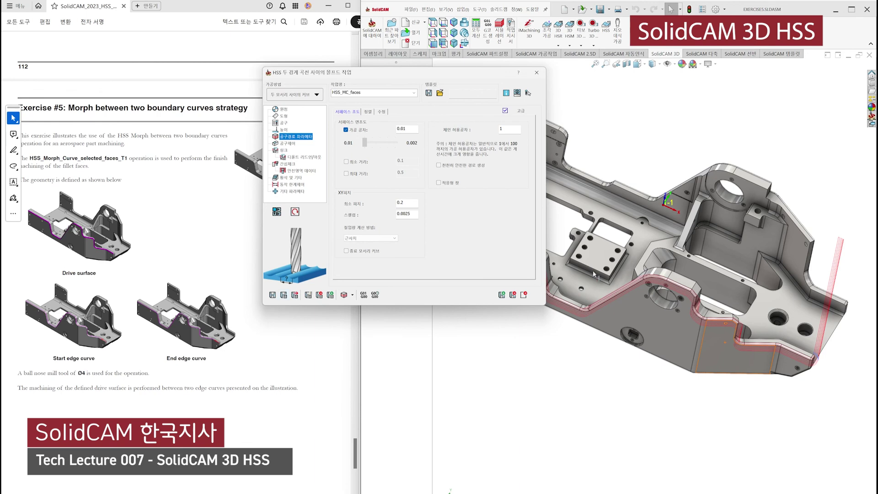
Examine the recalculated toolpath along the wall's fillet faces, close the operation and view the whole part from a lower angle
scroll(594, 274, "down", 6)
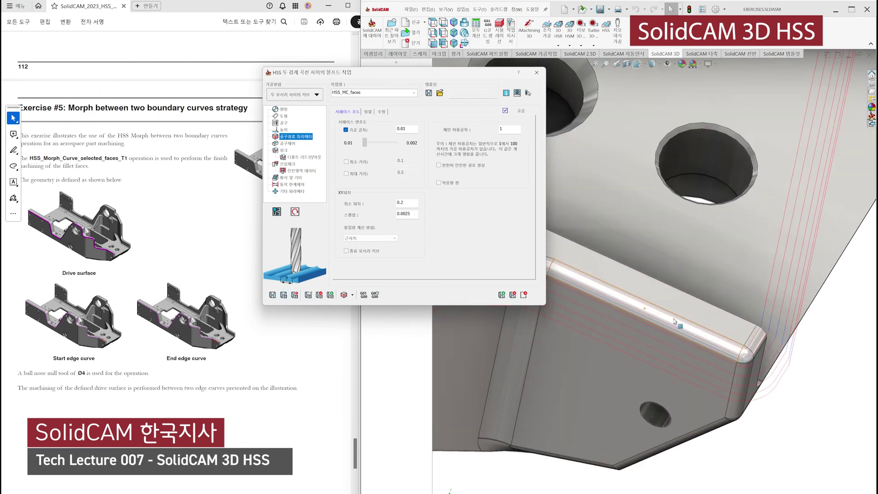
scroll(675, 322, "up", 5)
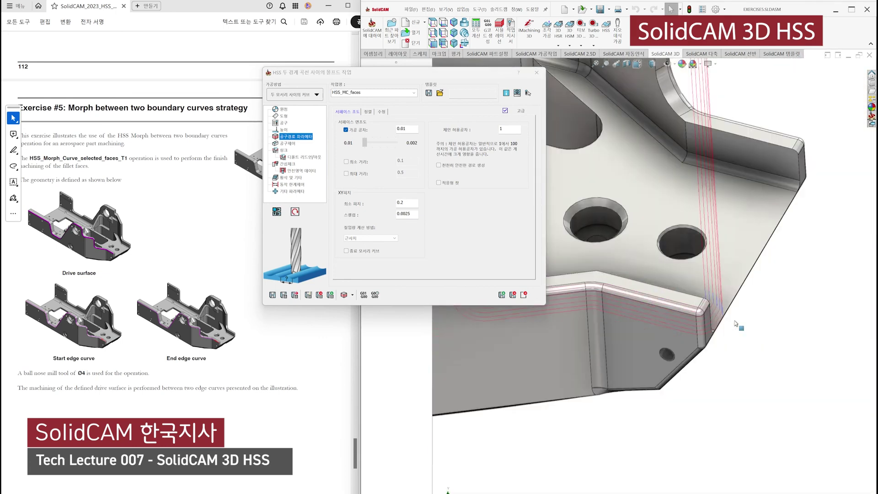
scroll(736, 324, "up", 5)
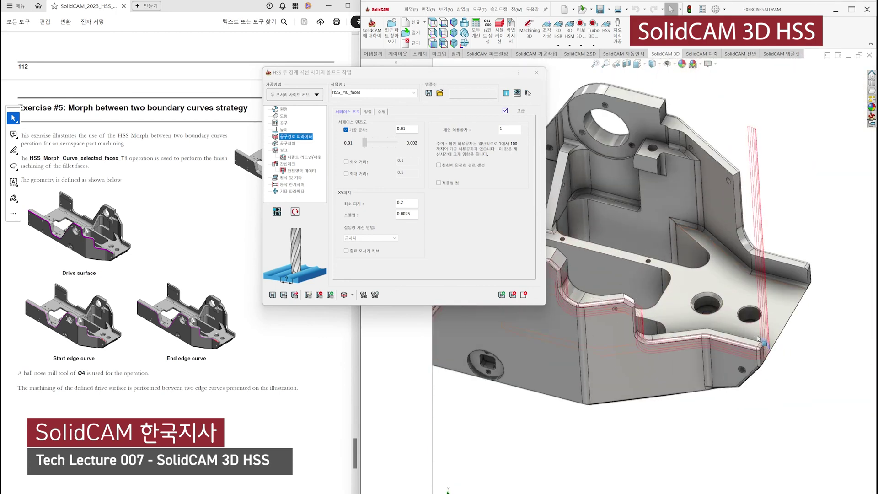
scroll(760, 339, "up", 8)
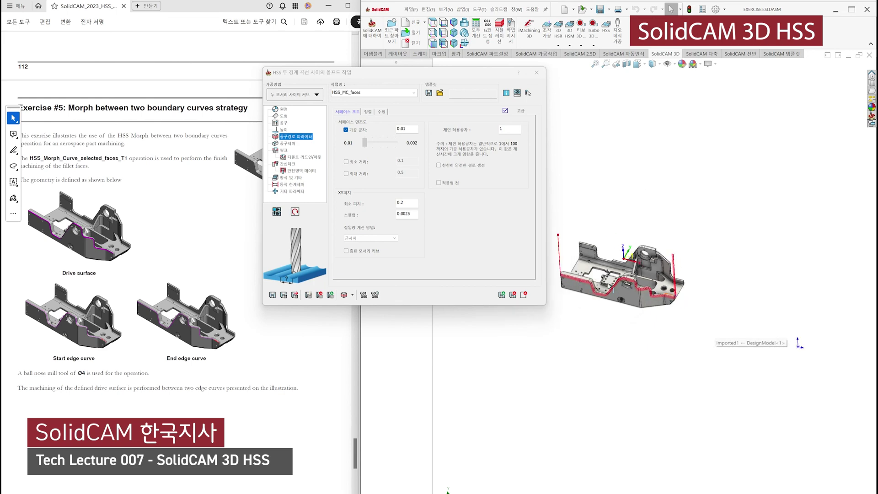
scroll(798, 340, "down", 5)
key("Escape")
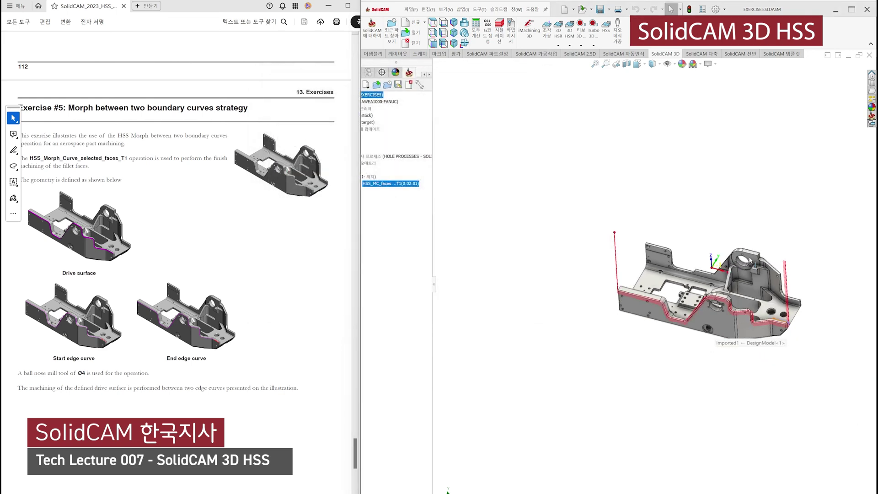
scroll(767, 279, "down", 3)
middle_click_drag(759, 292, 707, 256)
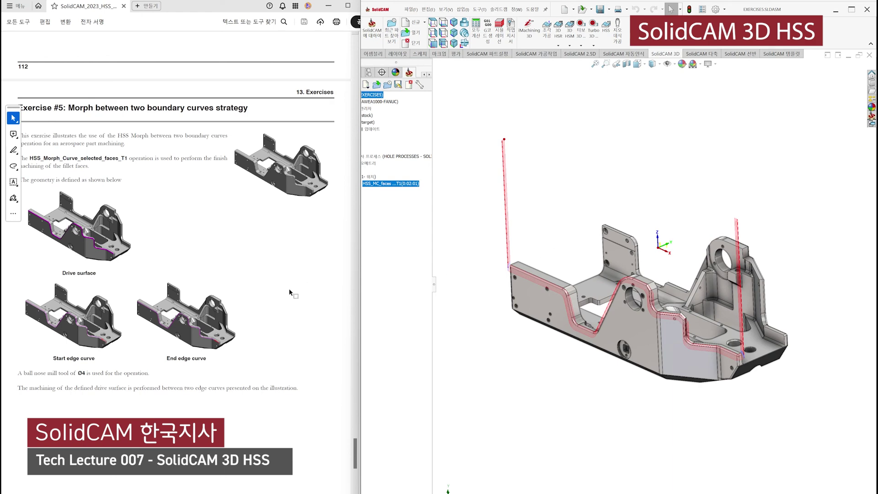
Review Exercise #6 (Morph between two adjacent surfaces) and Exercise #7 (Projection) in the PDF manual, including their geometry and ball nose tools
scroll(290, 297, "down", 5)
scroll(289, 296, "down", 2)
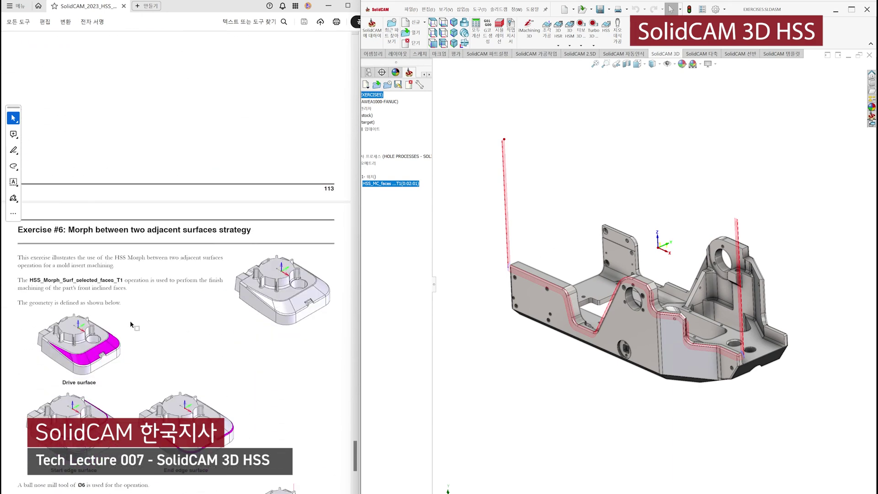
scroll(289, 297, "down", 1)
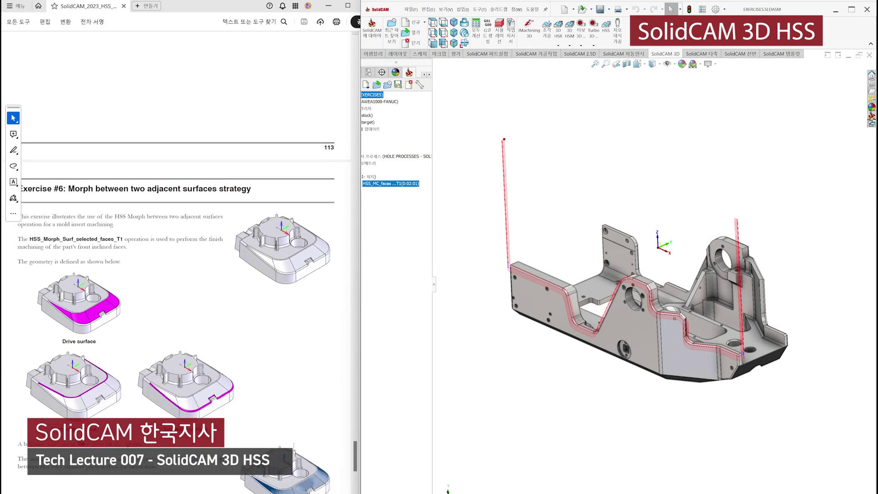
scroll(206, 393, "down", 1)
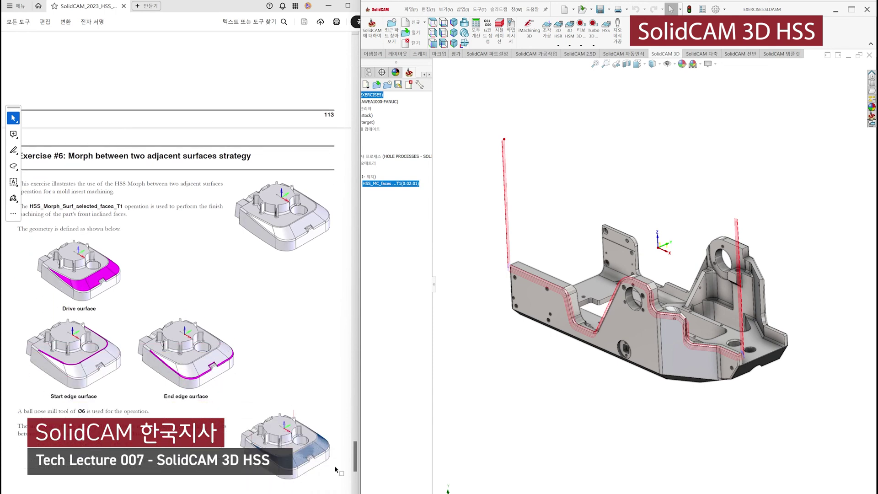
scroll(176, 368, "down", 1)
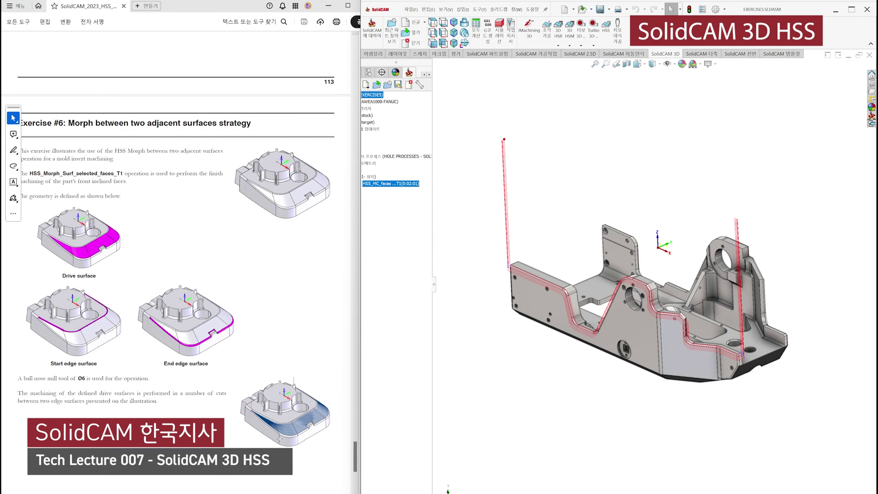
scroll(240, 355, "down", 6)
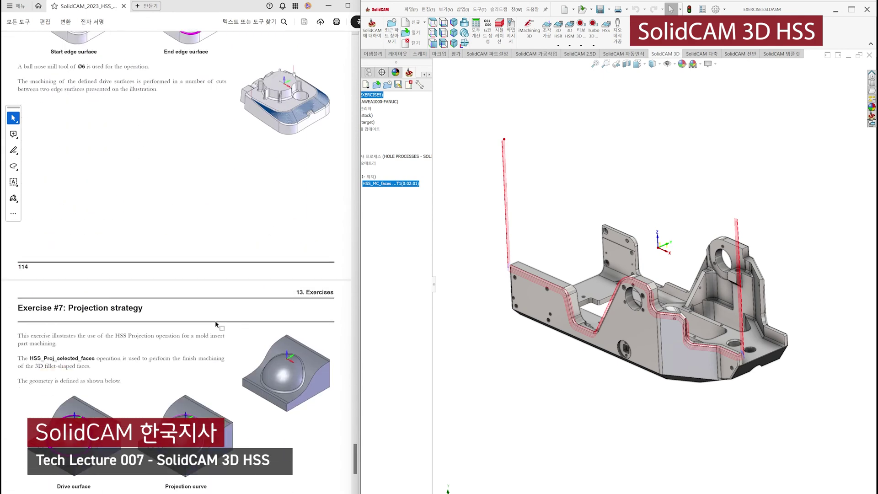
scroll(216, 324, "down", 3)
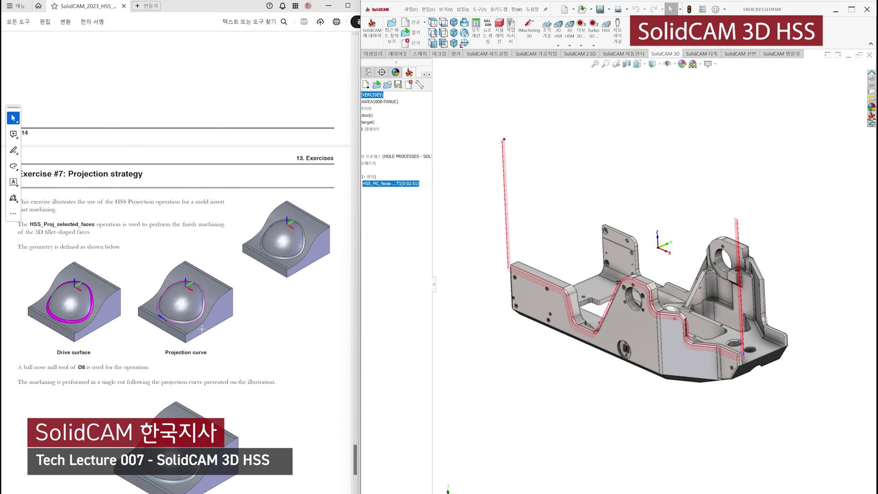
scroll(201, 328, "down", 8)
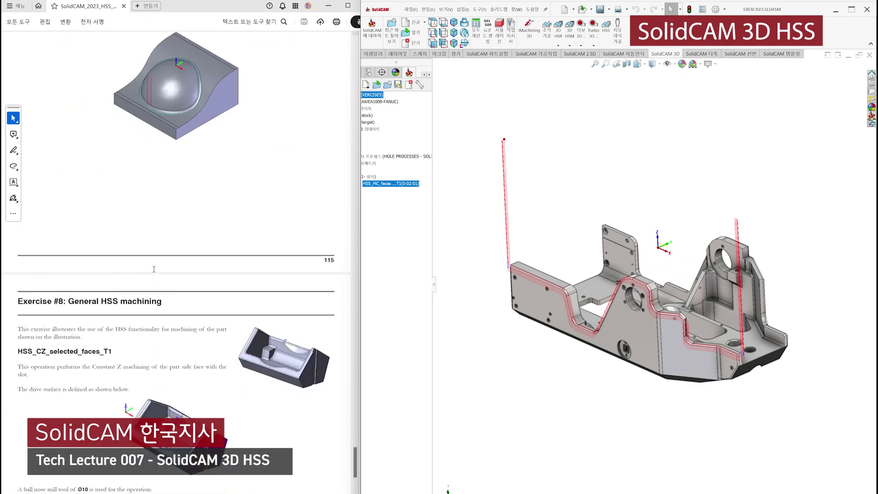
scroll(154, 272, "up", 7)
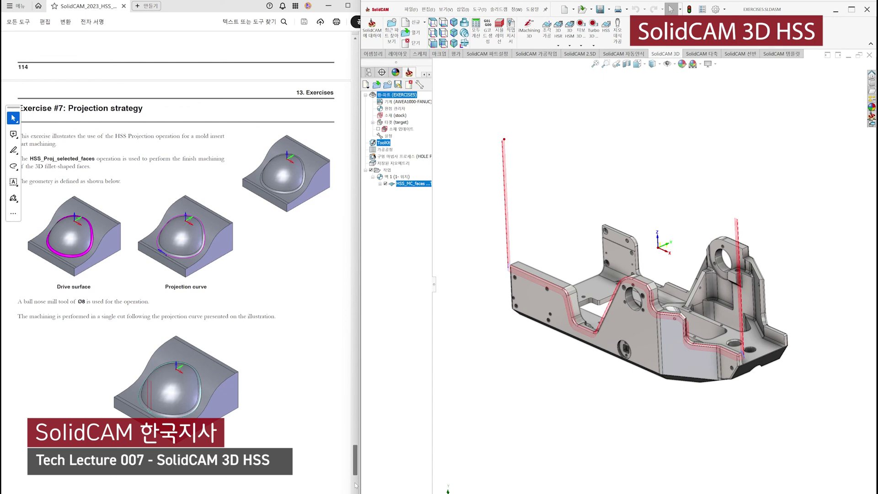
Look through the remaining exercises from Exercise #8, General HSS machining, to the back cover of the PDF manual
scroll(305, 302, "down", 8)
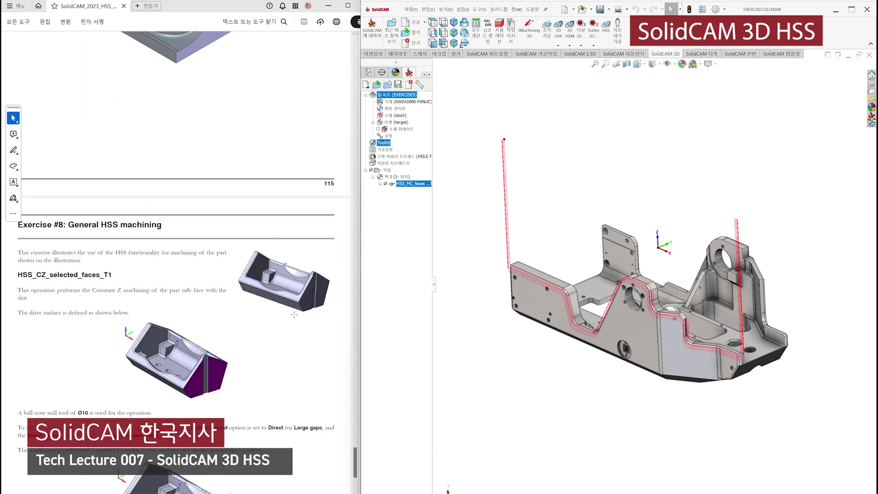
scroll(294, 315, "down", 10)
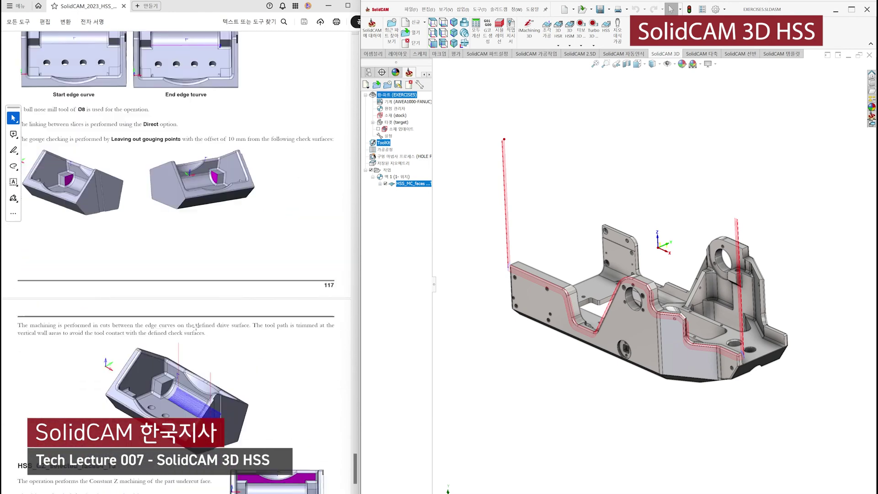
scroll(196, 327, "down", 10)
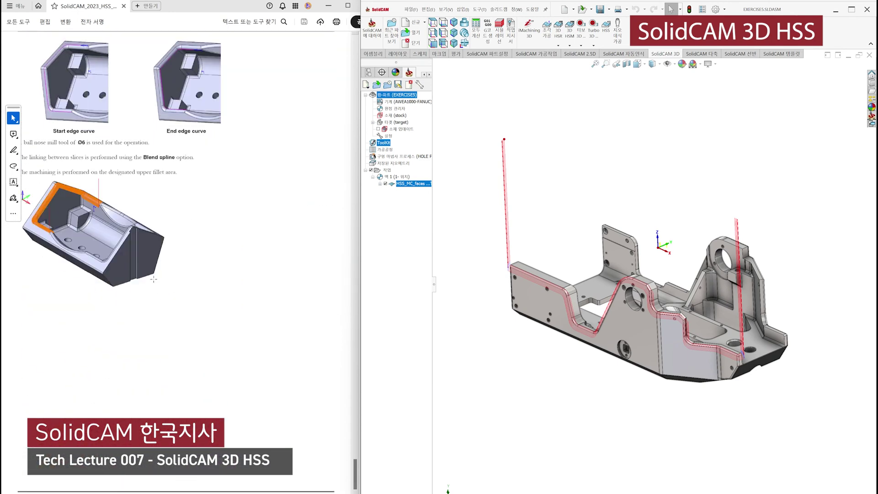
scroll(153, 279, "down", 8)
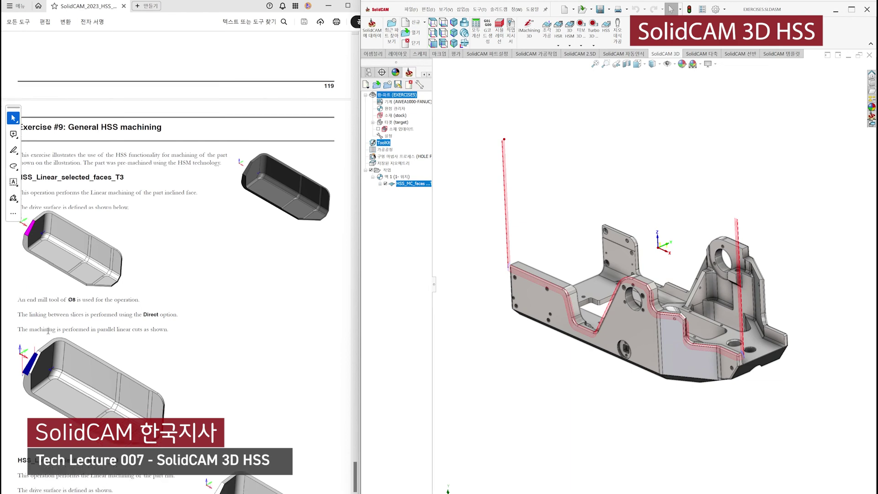
scroll(48, 330, "down", 10)
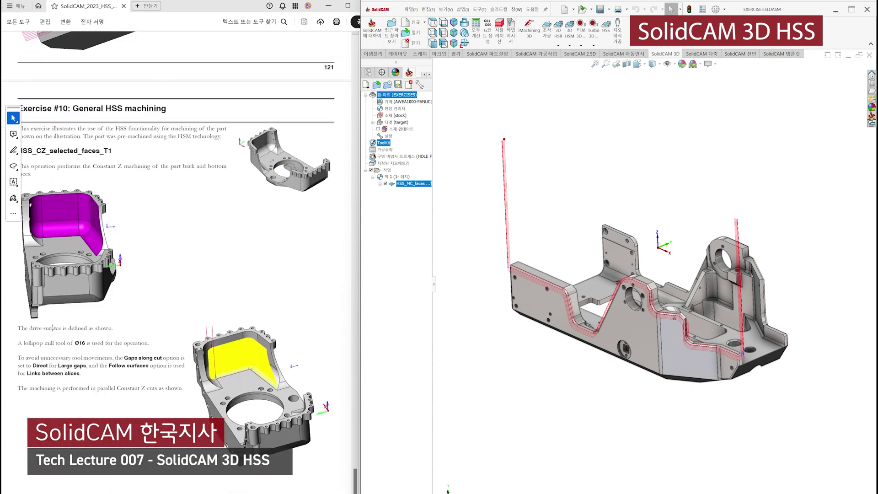
scroll(53, 328, "down", 3)
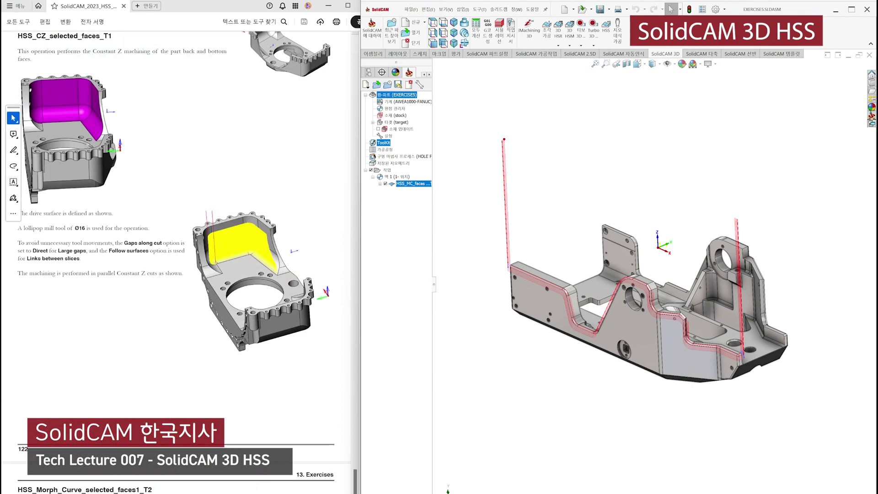
scroll(215, 326, "down", 12)
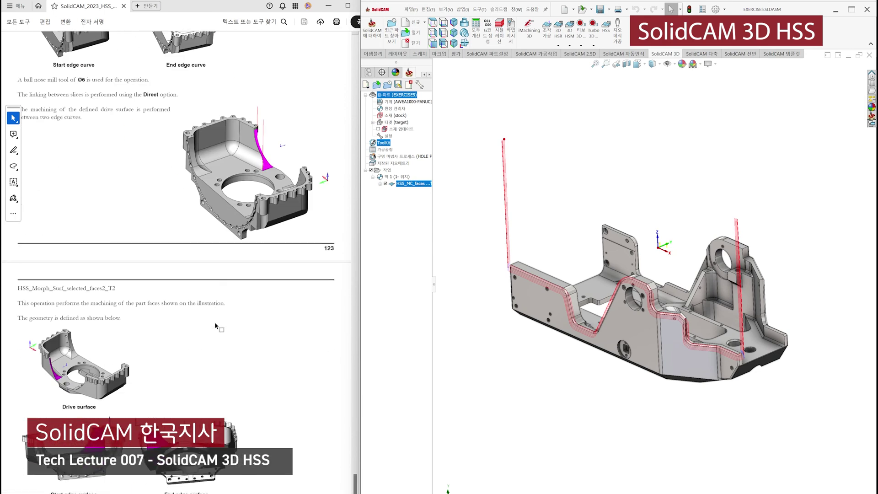
scroll(215, 326, "down", 15)
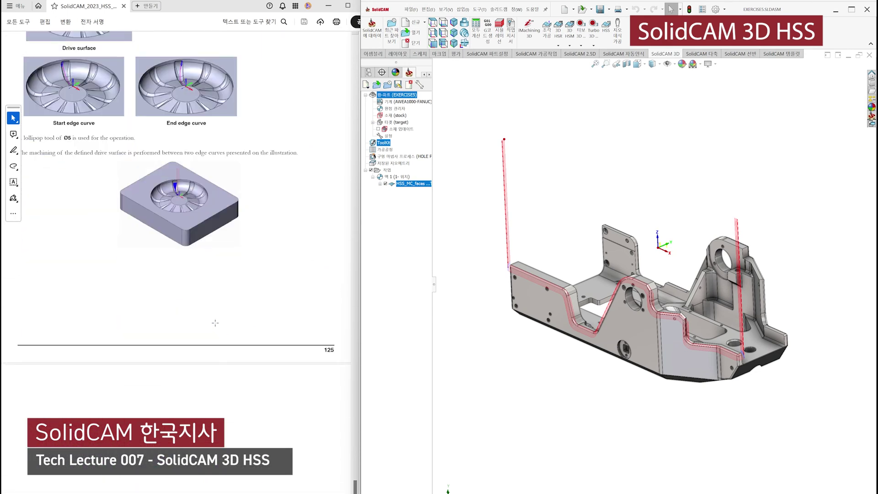
scroll(215, 323, "down", 8)
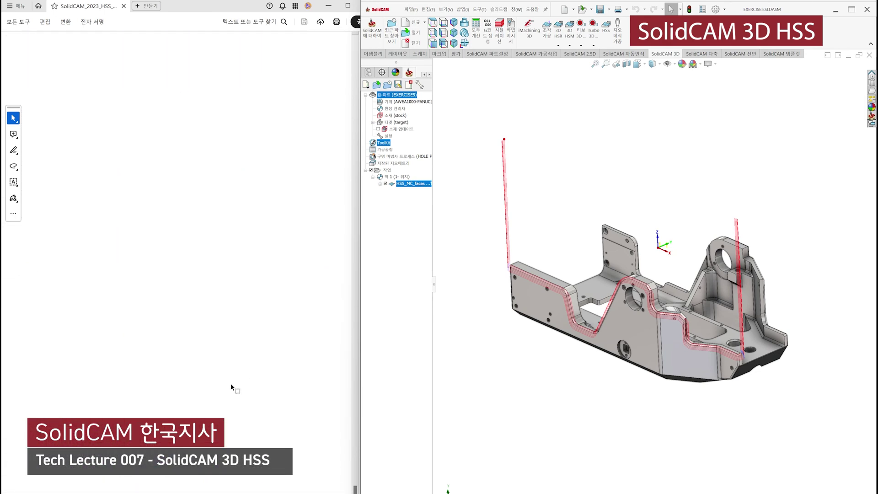
scroll(231, 388, "down", 6)
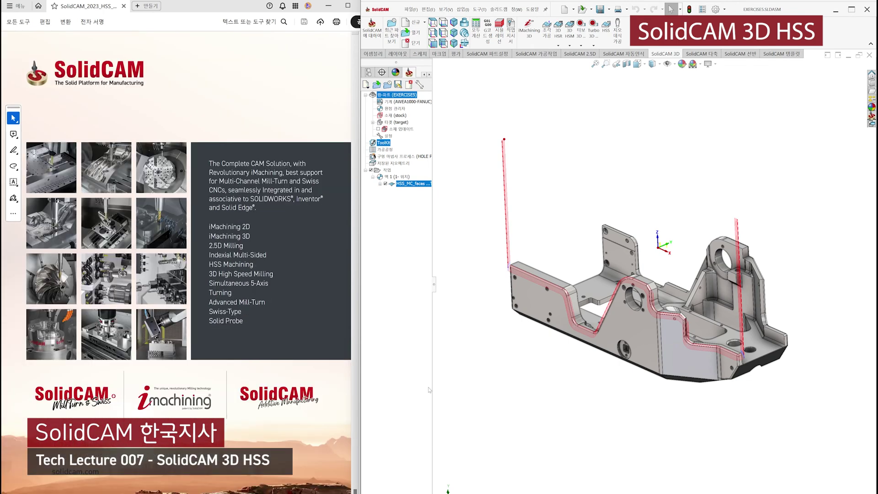